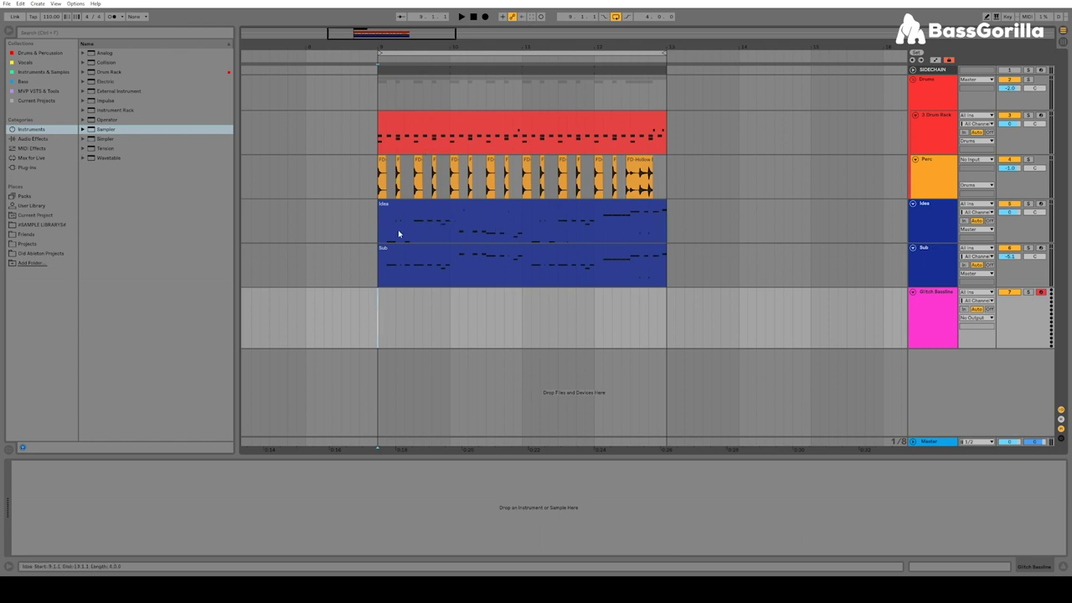
# - Play the arrangement from bar 9 to listen to the Idea and Sub clips together with the drums
pyautogui.click(441, 207)
pyautogui.click(431, 258)
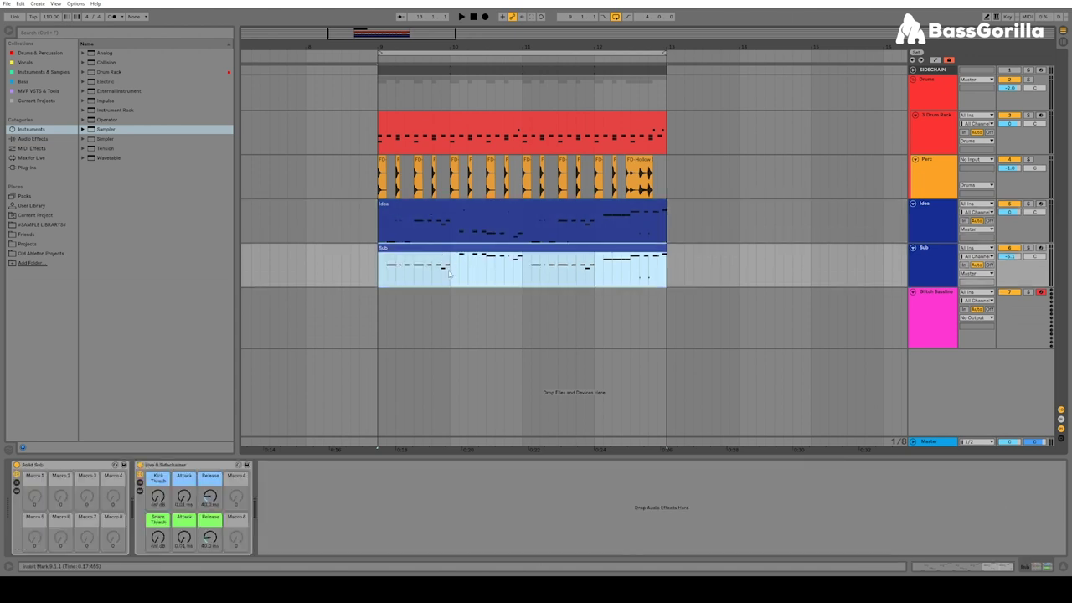
pyautogui.click(377, 231)
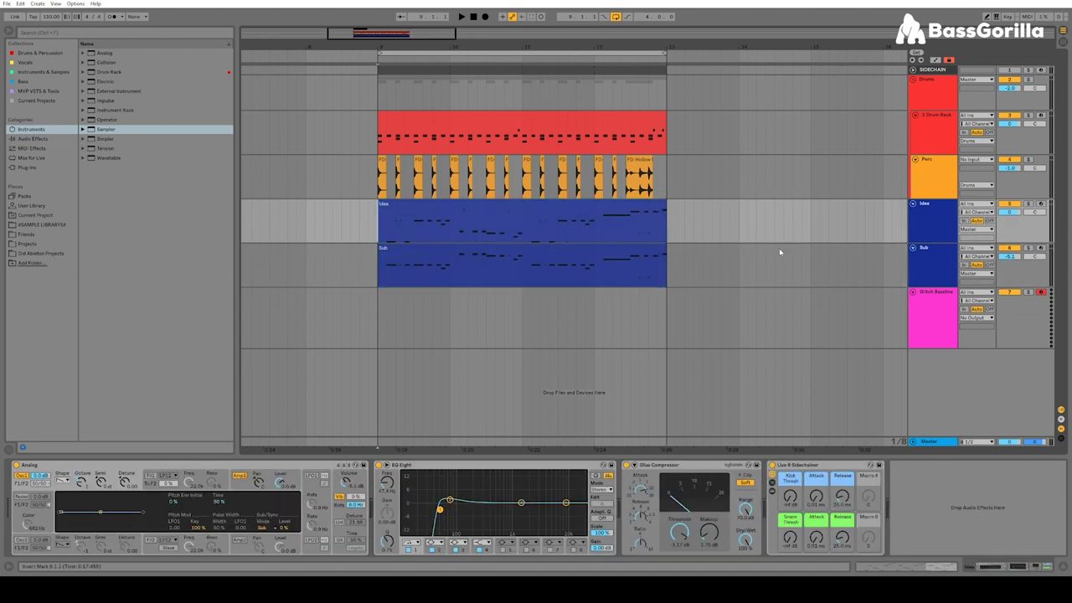
pyautogui.press('space')
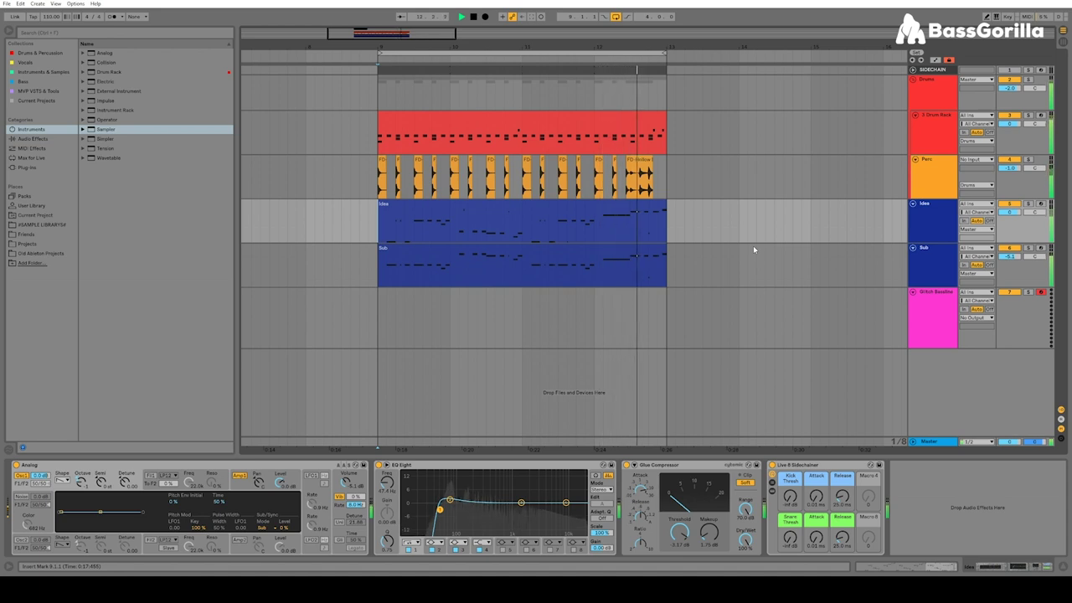
pyautogui.press('space')
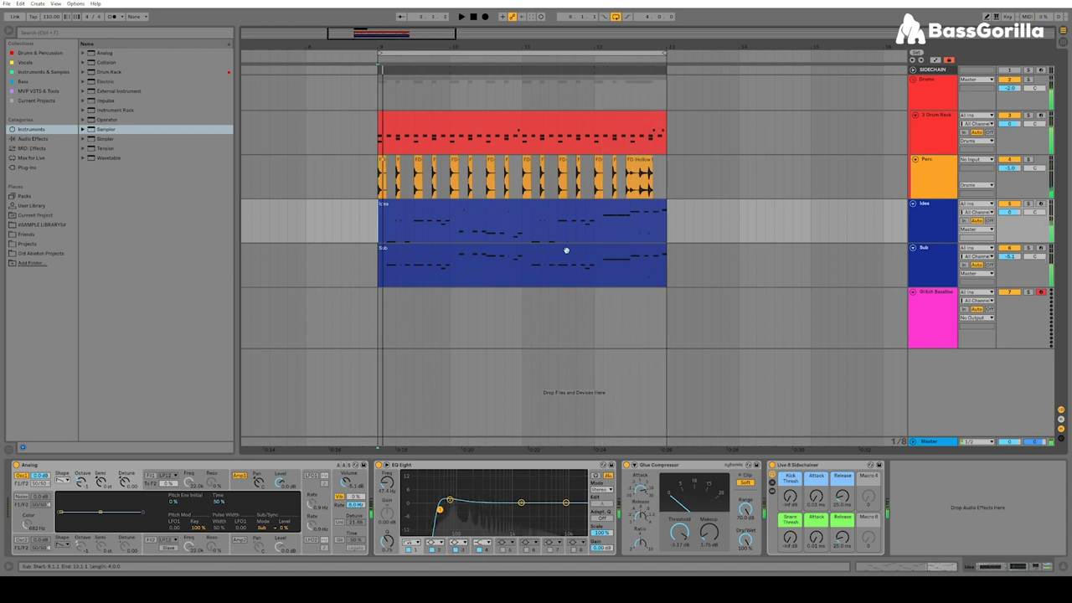
# - Load an empty default Sampler instrument onto the Glitch Bassline track
pyautogui.click(395, 220)
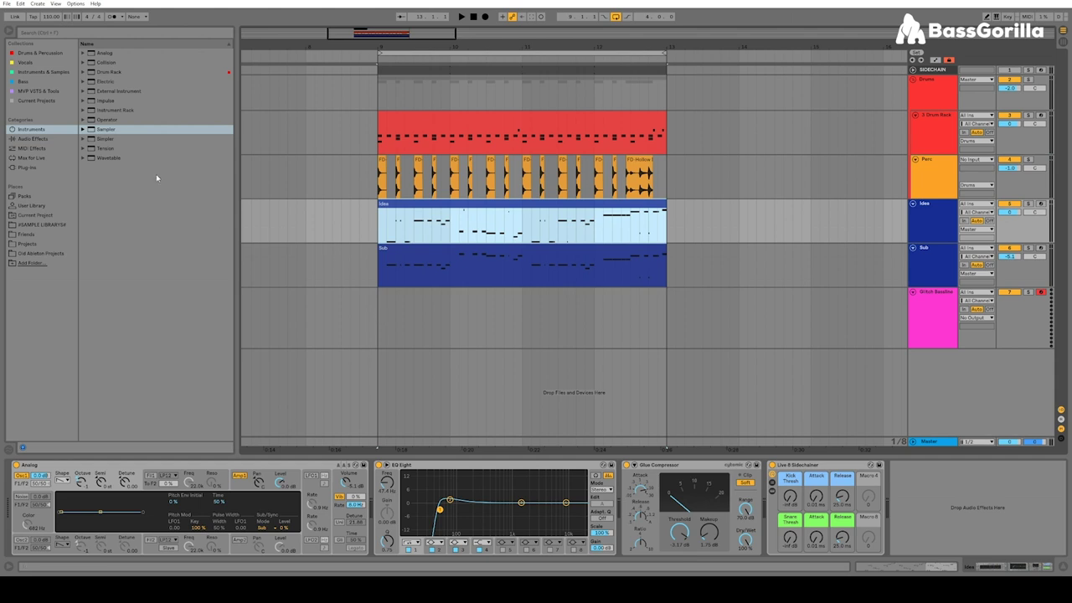
pyautogui.moveTo(100, 132); pyautogui.dragTo(926, 310)
pyautogui.click(787, 327)
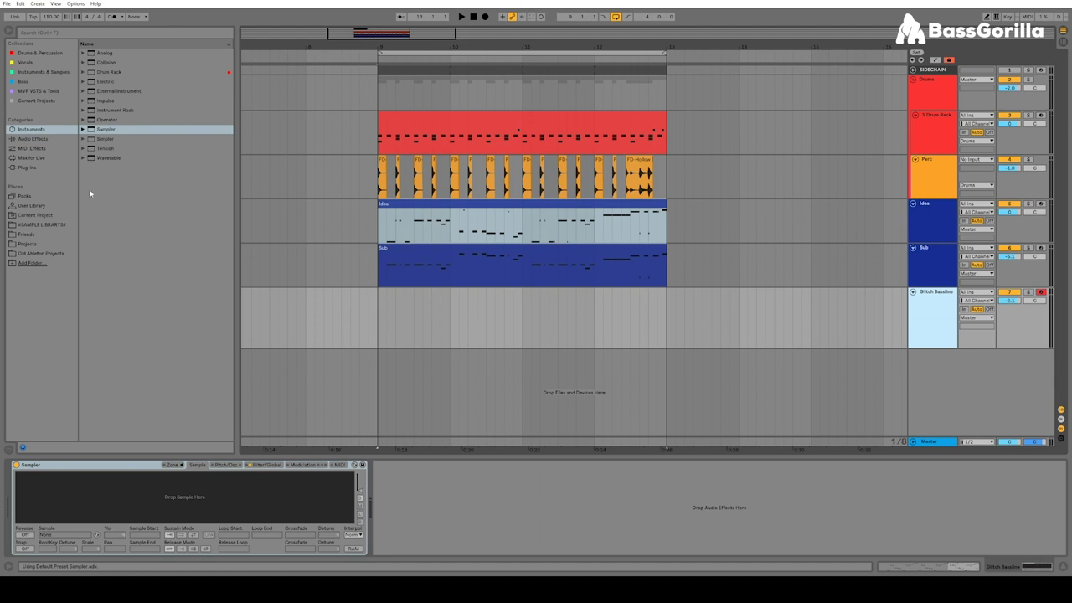
# - Browse the tonal bass one-shots in the sample library's Black Octopus Sound Leviathan pack and preview Lev_Bass_Oneshot_F_38.wav
pyautogui.click(34, 223)
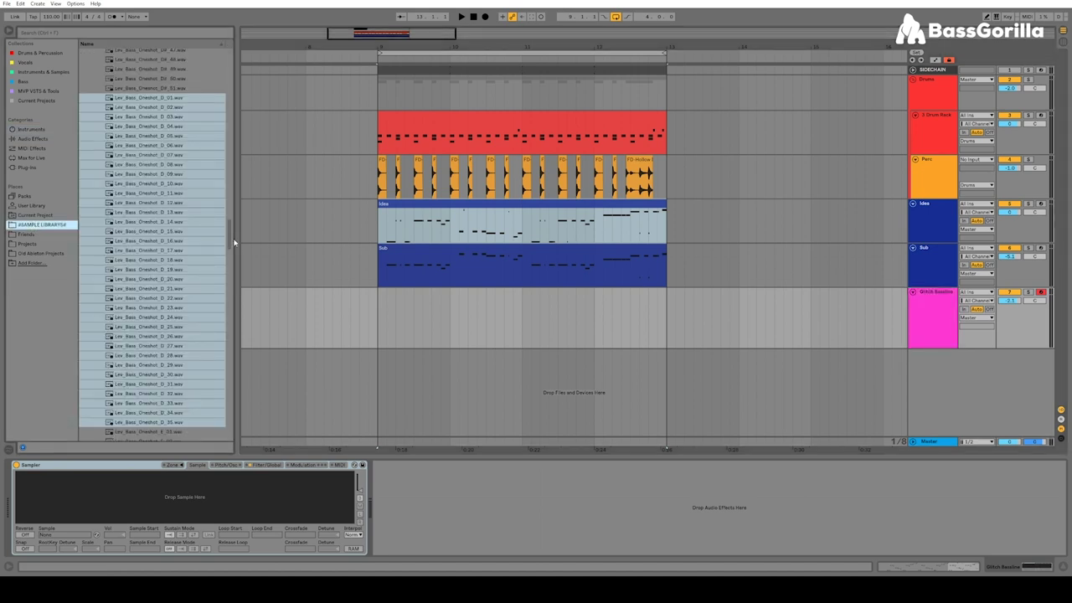
pyautogui.scroll(3, 229, 232)
pyautogui.moveTo(229, 232); pyautogui.dragTo(234, 72)
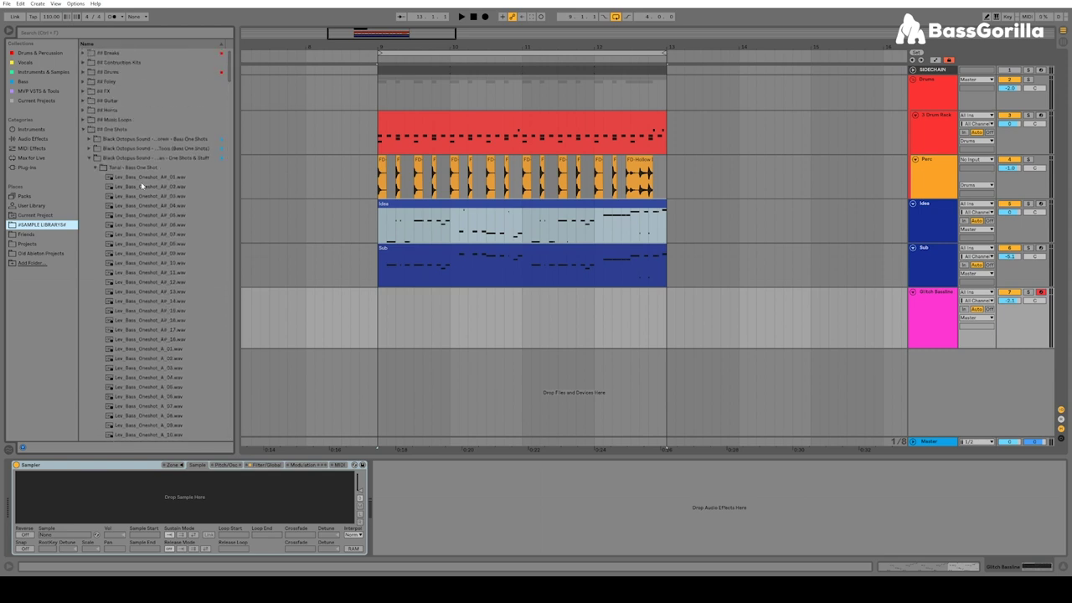
pyautogui.click(139, 159)
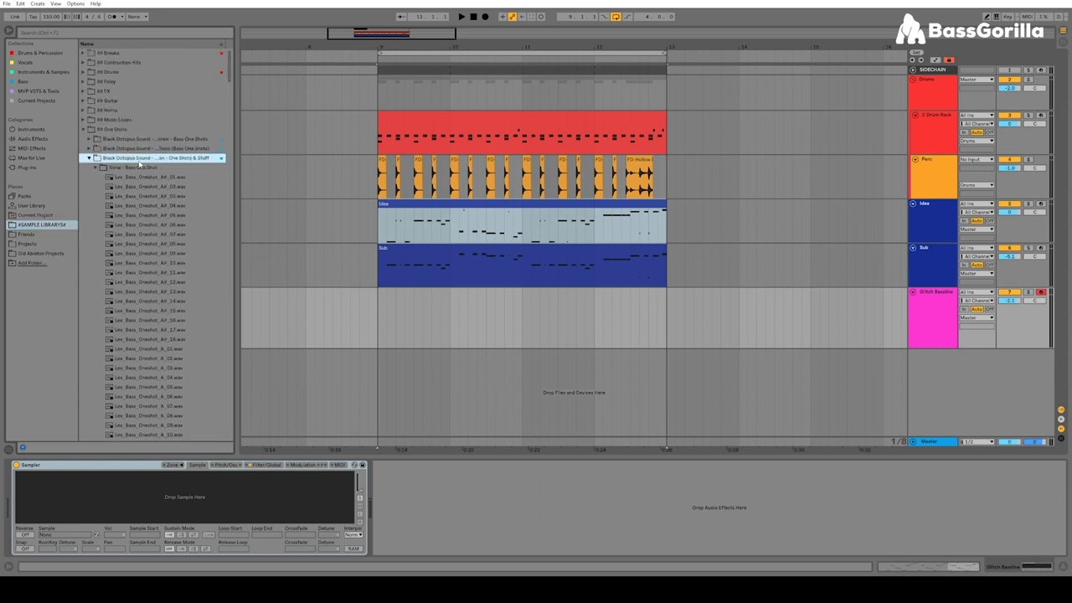
pyautogui.moveTo(236, 163); pyautogui.dragTo(269, 164)
pyautogui.moveTo(264, 67); pyautogui.dragTo(252, 358)
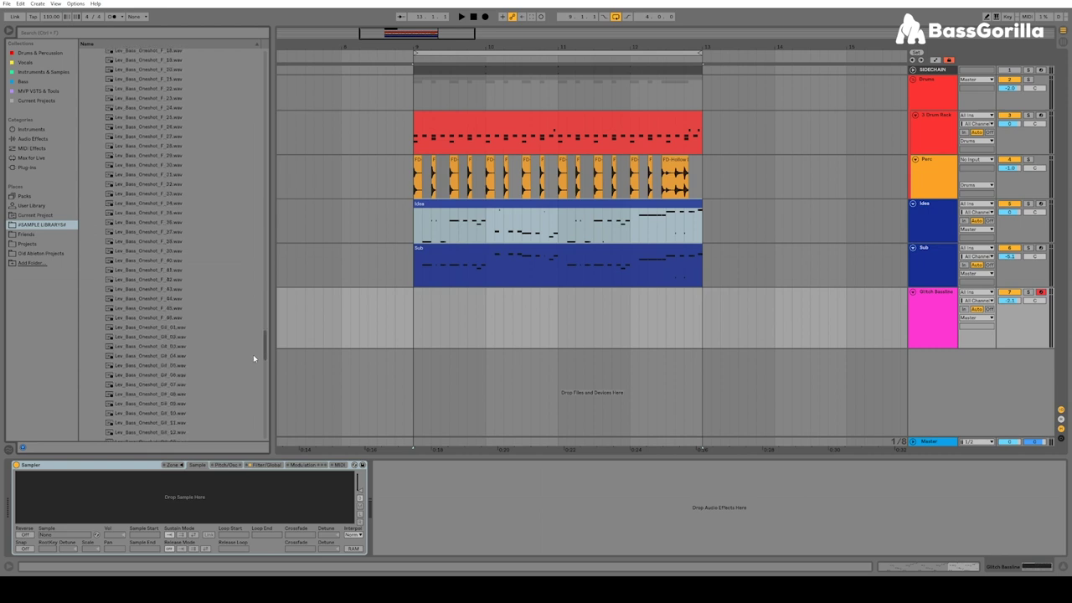
pyautogui.click(161, 241)
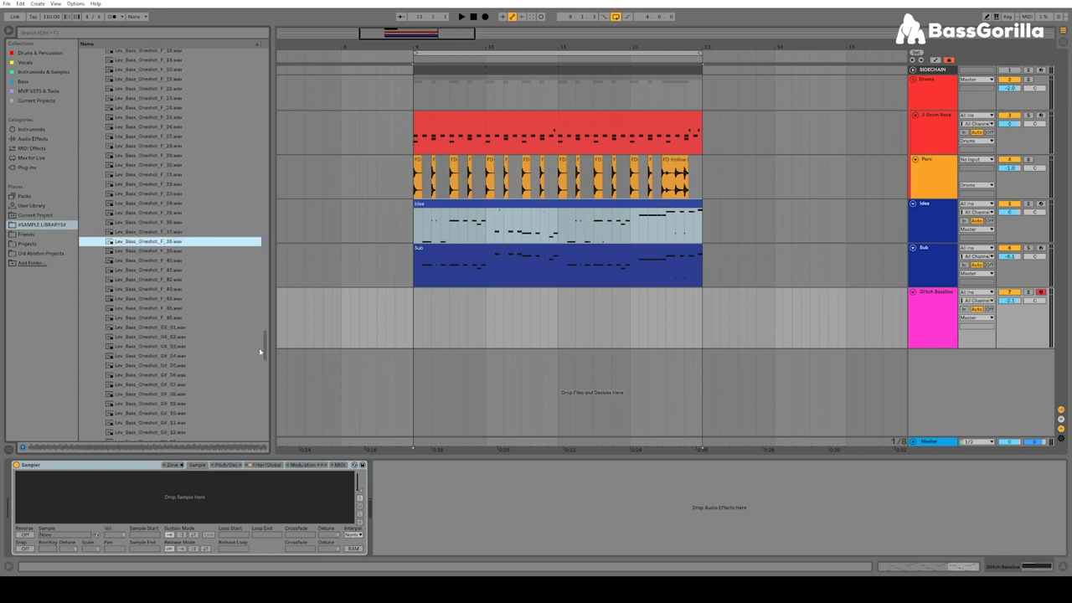
# - Load the samples Lev_Bass_Oneshot_B_01 through Lev_Bass_Oneshot_B_28 together into the Sampler
pyautogui.moveTo(265, 342); pyautogui.dragTo(252, 104)
pyautogui.click(157, 188)
pyautogui.scroll(-5, 207, 247)
pyautogui.keyDown('shift'); pyautogui.click(161, 313); pyautogui.keyUp('shift')
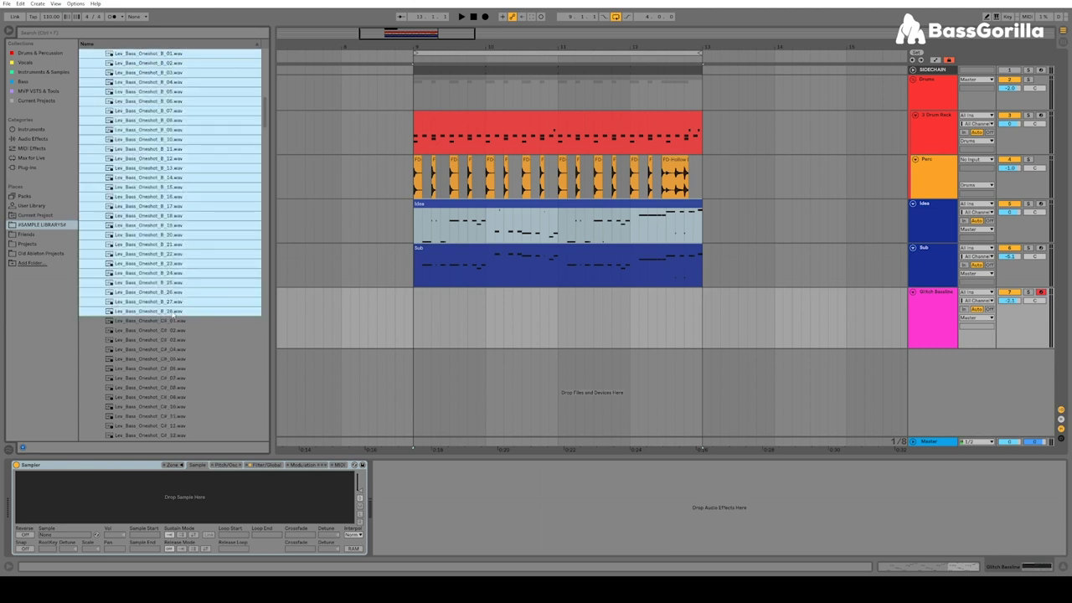
pyautogui.moveTo(161, 263); pyautogui.dragTo(170, 500)
# - Show the Sampler's key zones in an enlarged zone editor and distribute the ranges of all 28 samples equally
pyautogui.click(172, 465)
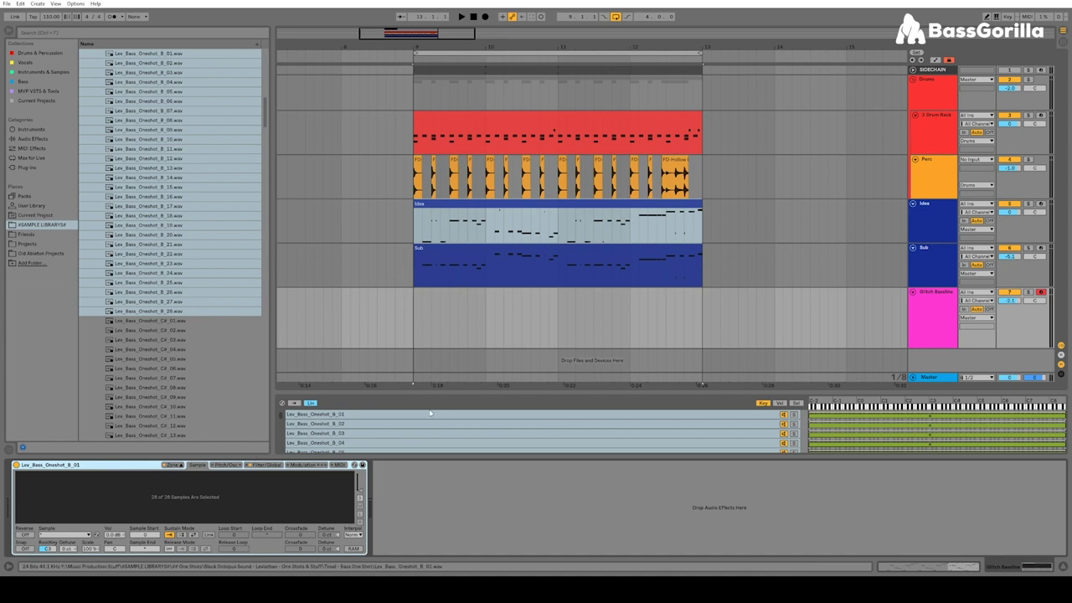
pyautogui.moveTo(448, 388); pyautogui.dragTo(449, 273)
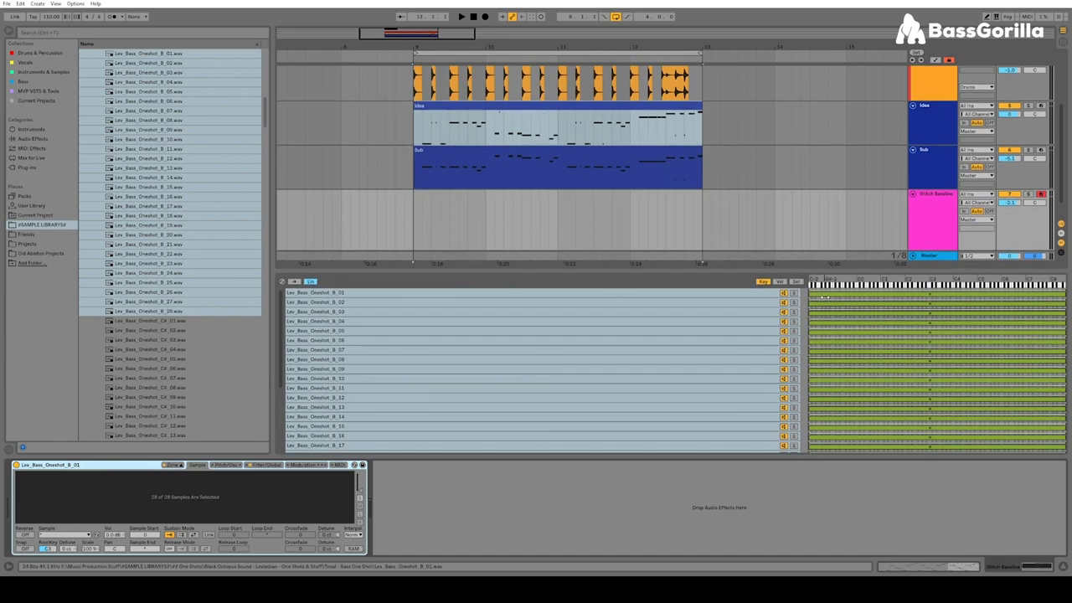
pyautogui.click(663, 320)
pyautogui.hotkey('ctrl', 'a')
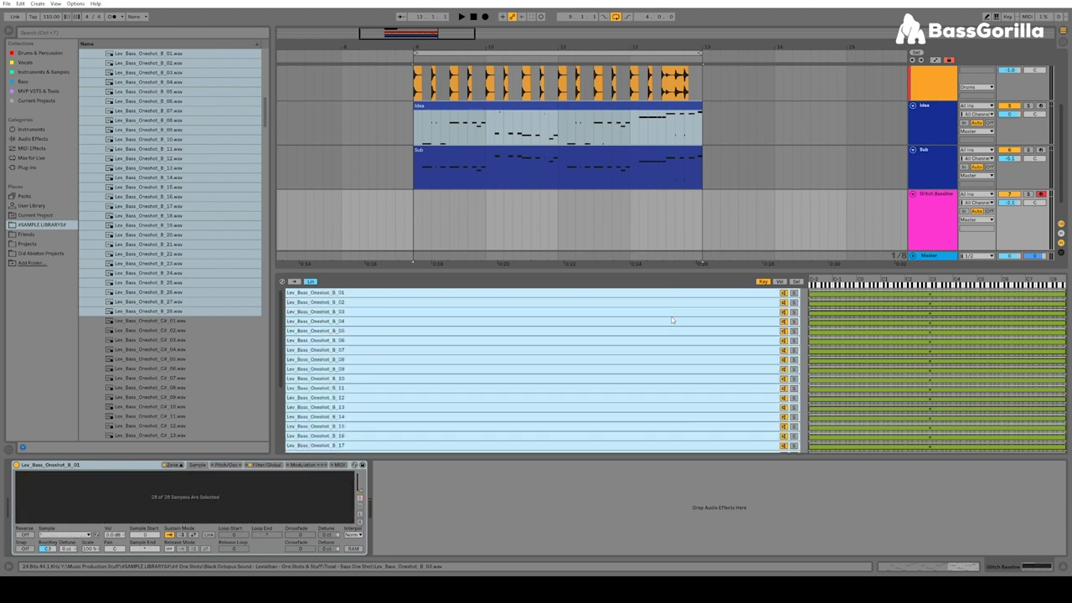
pyautogui.rightClick(830, 297)
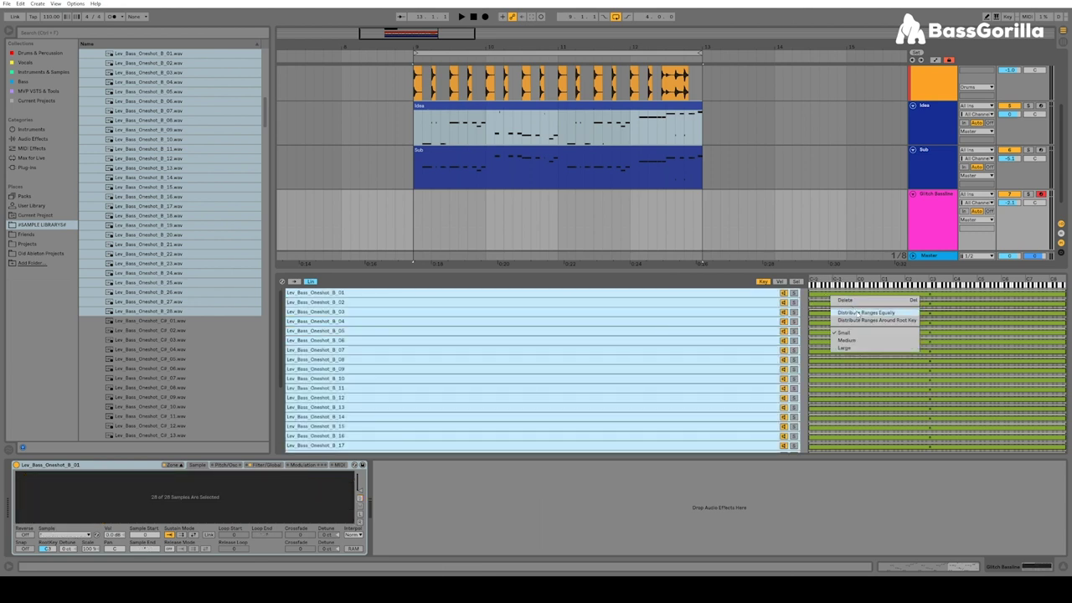
pyautogui.click(859, 313)
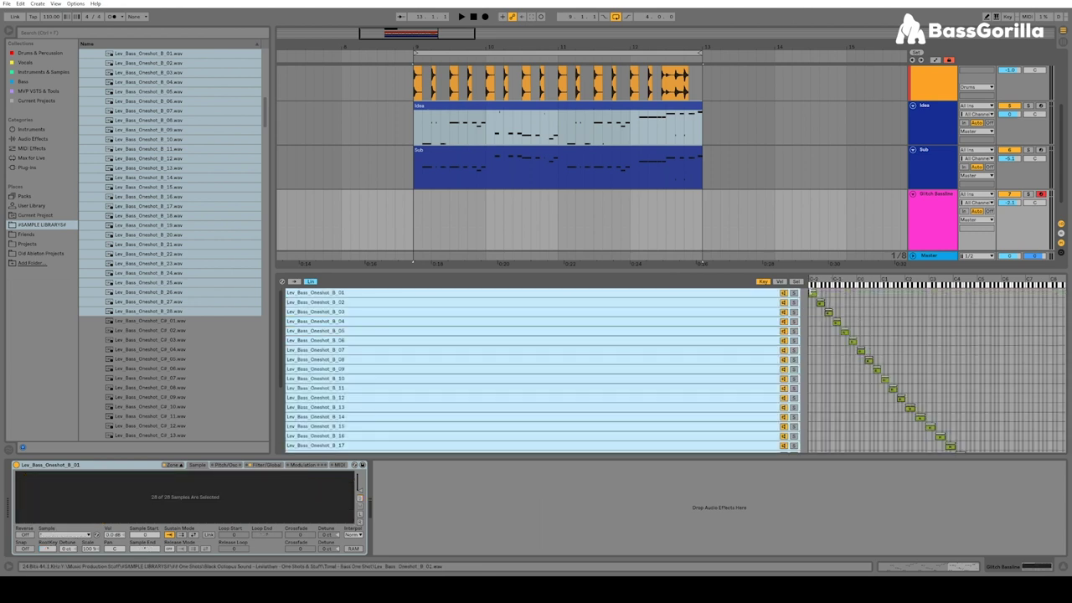
pyautogui.scroll(-4, 949, 421)
pyautogui.scroll(-2, 950, 417)
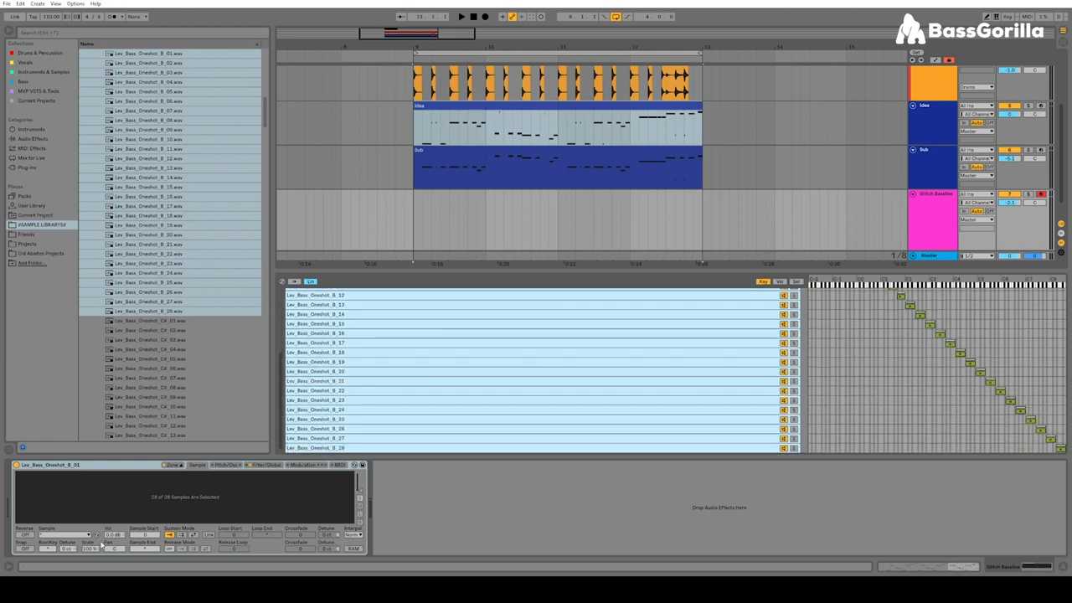
# - Set the root key of all selected Sampler zones to B0
pyautogui.moveTo(48, 548); pyautogui.dragTo(48, 586)
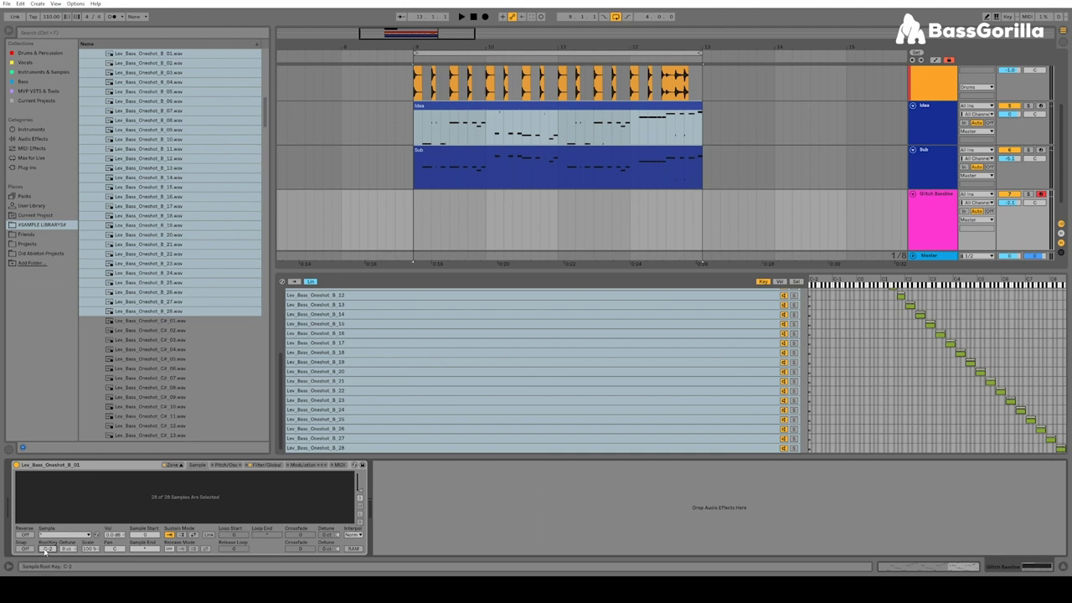
pyautogui.moveTo(47, 548); pyautogui.dragTo(48, 511)
pyautogui.moveTo(48, 511); pyautogui.dragTo(48, 508)
pyautogui.scroll(3, 915, 330)
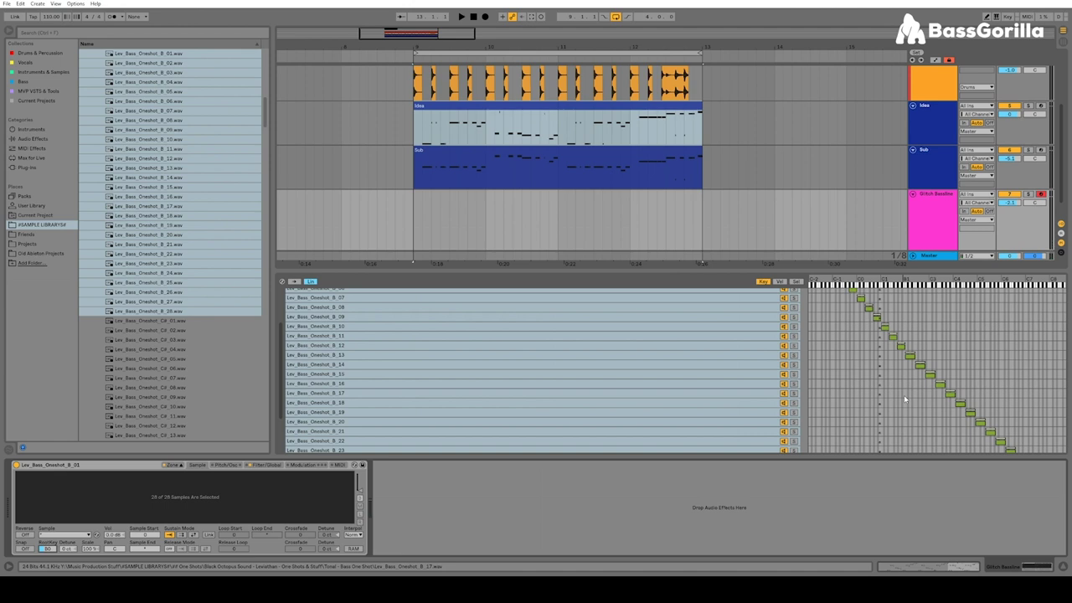
# - Try different Key Zone Shift amounts in the Sampler's pitch settings and reset the shift to 0 st
pyautogui.click(227, 465)
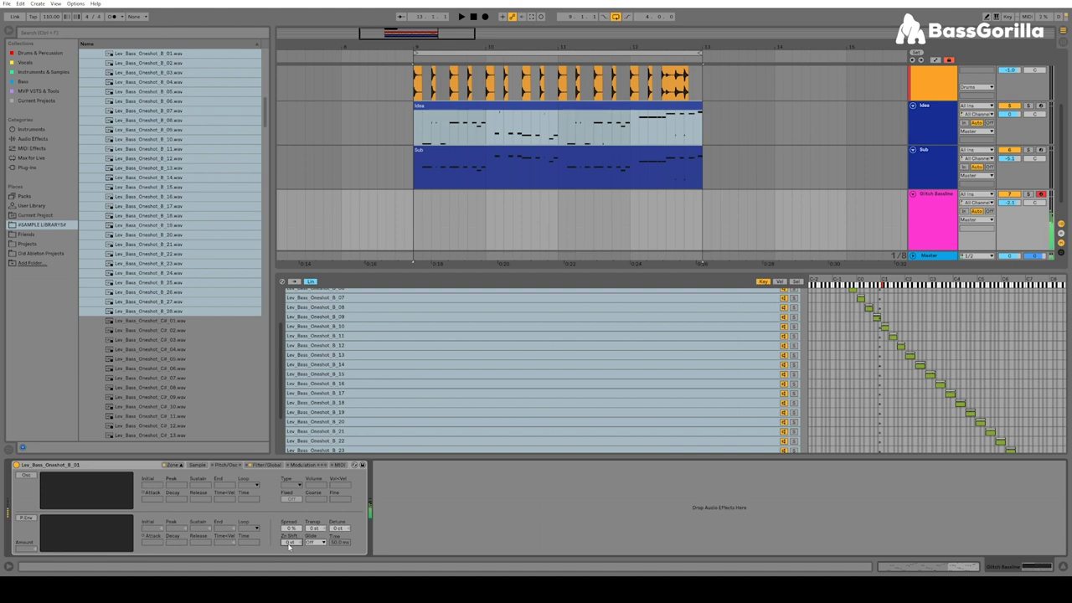
pyautogui.moveTo(289, 545); pyautogui.dragTo(289, 536)
pyautogui.moveTo(289, 546); pyautogui.dragTo(290, 539)
pyautogui.moveTo(290, 542); pyautogui.dragTo(290, 578)
pyautogui.doubleClick(289, 543)
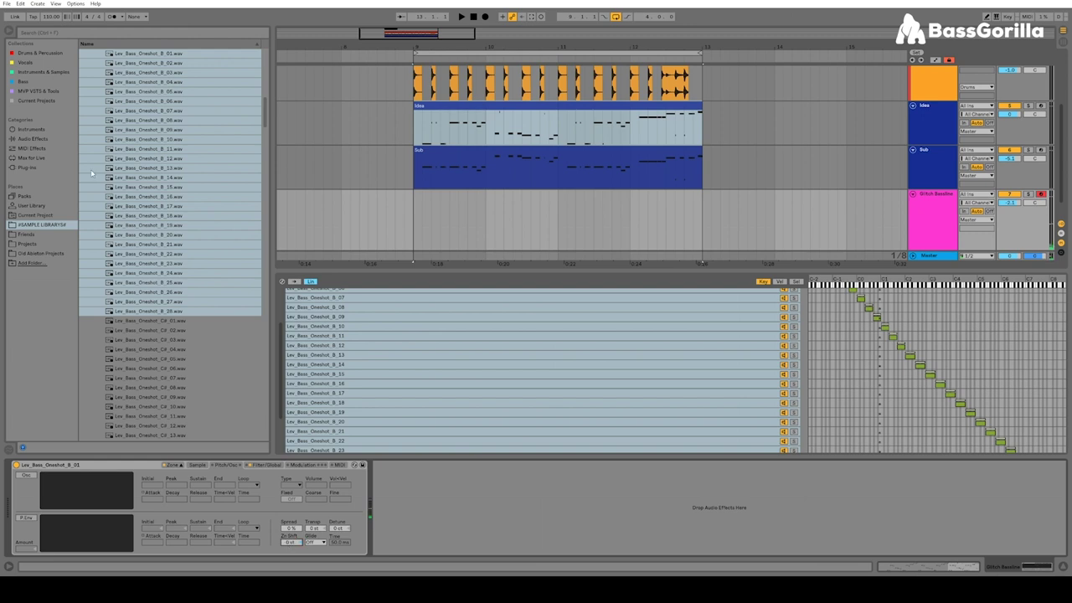
# - Add the Max for Live LFO after the Sampler and map it to Key Zone Shift with a rate of 40 Hz
pyautogui.click(34, 157)
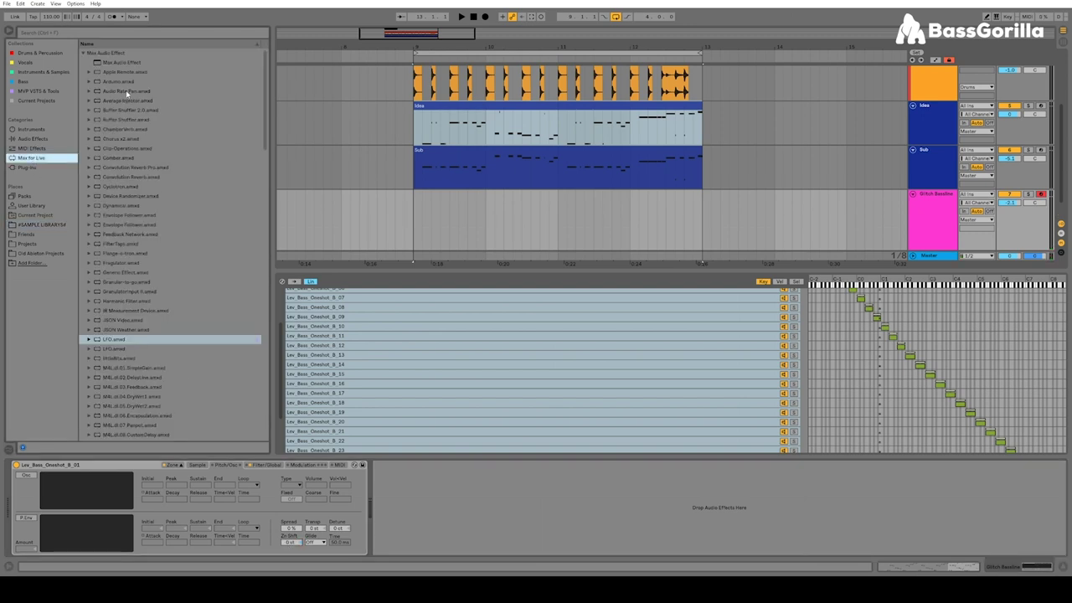
pyautogui.moveTo(115, 340); pyautogui.dragTo(423, 496)
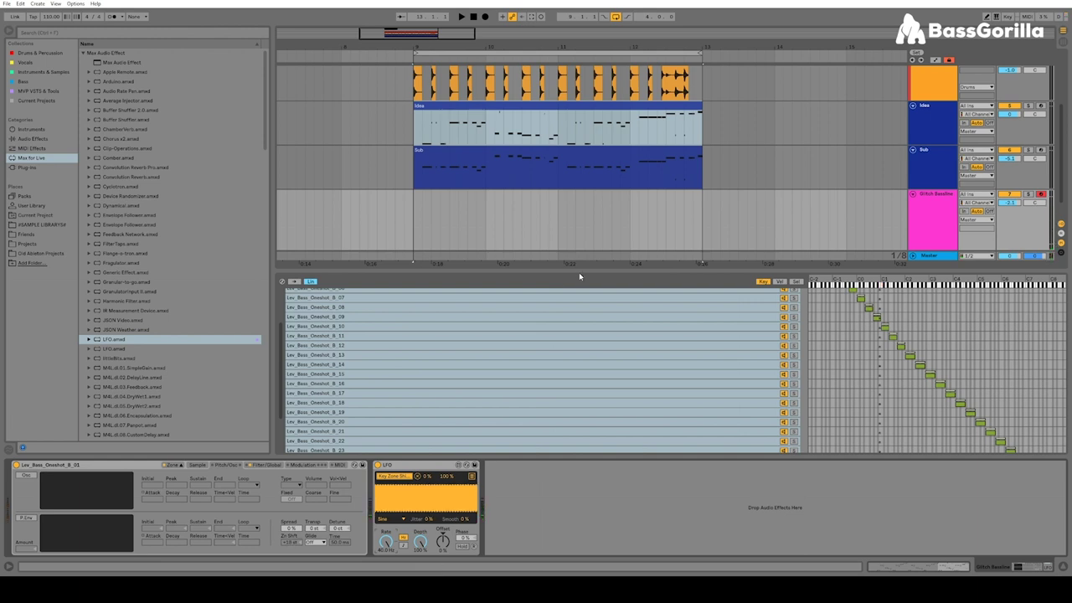
# - Shrink the zone editor and copy the Idea clip onto the Glitch Bassline track at bar 9
pyautogui.moveTo(578, 272); pyautogui.dragTo(551, 464)
pyautogui.click(562, 224)
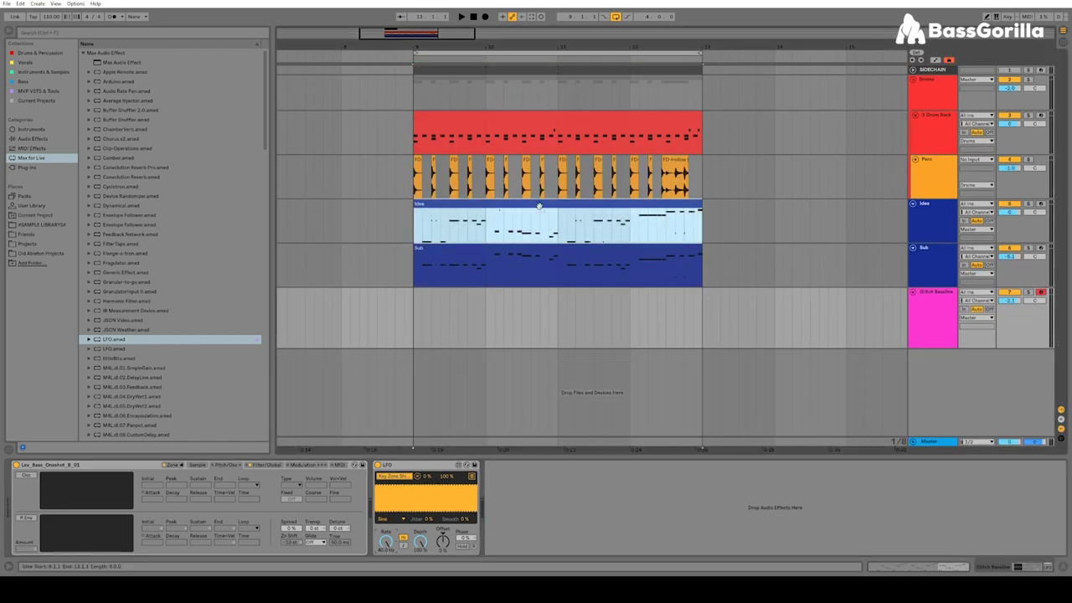
pyautogui.moveTo(563, 224); pyautogui.dragTo(566, 316)
pyautogui.click(937, 299)
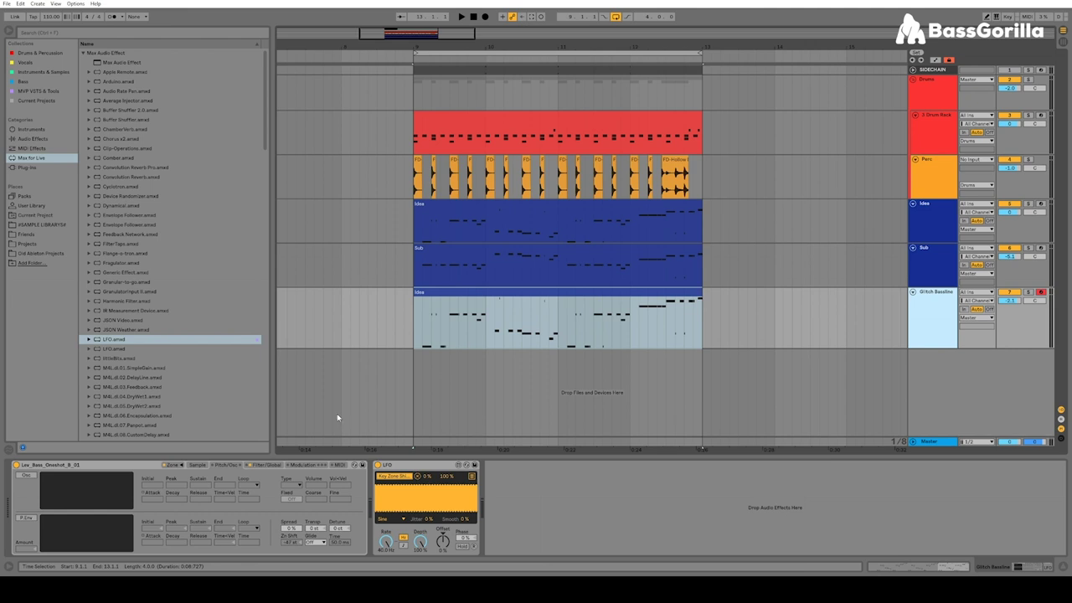
# - Mute the Idea track and raise the Glitch Bassline track volume to about -0.7 dB while playing the loop from bar 9
pyautogui.click(415, 325)
pyautogui.click(1012, 204)
pyautogui.press('space')
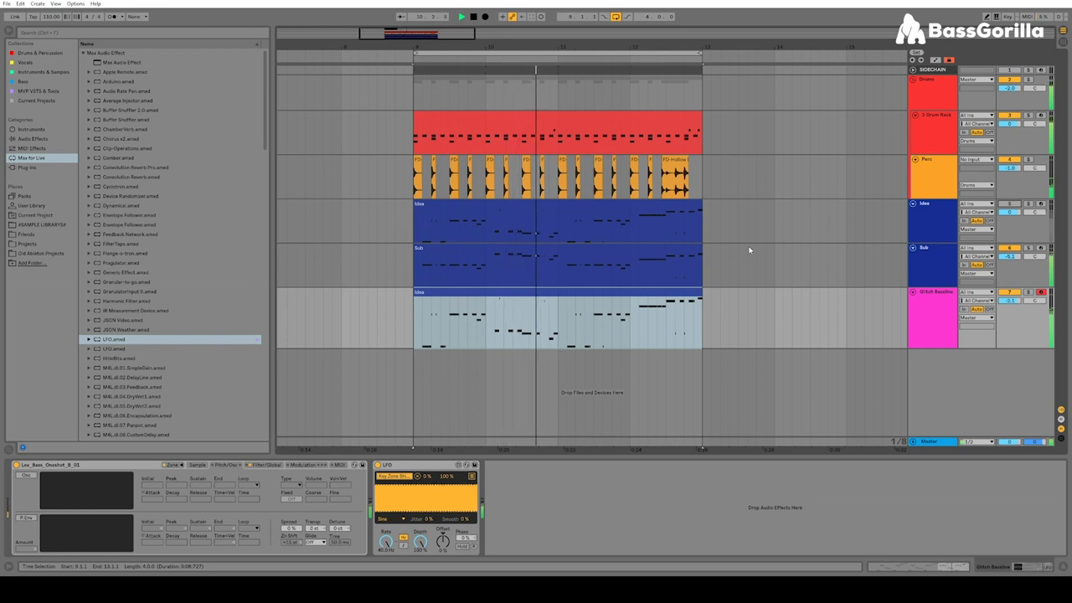
pyautogui.moveTo(1009, 301); pyautogui.dragTo(1009, 290)
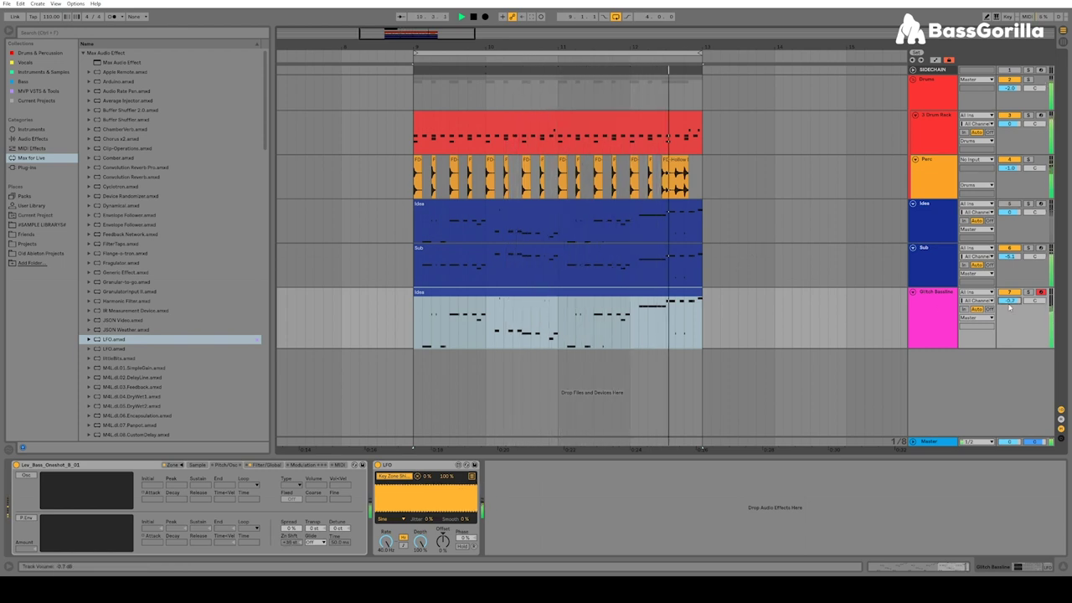
pyautogui.press('space')
# - Set the Sampler's global volume to 0 dB and play the loop to check the level
pyautogui.click(267, 465)
pyautogui.click(259, 481)
pyautogui.write('0')
pyautogui.press('Return')
pyautogui.press('space')
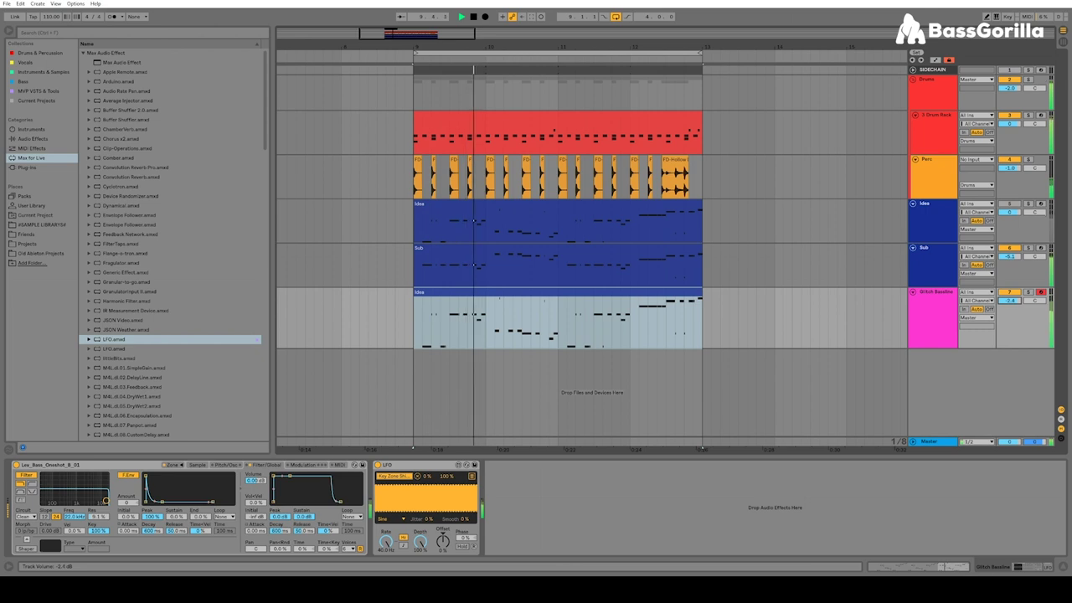
pyautogui.press('space')
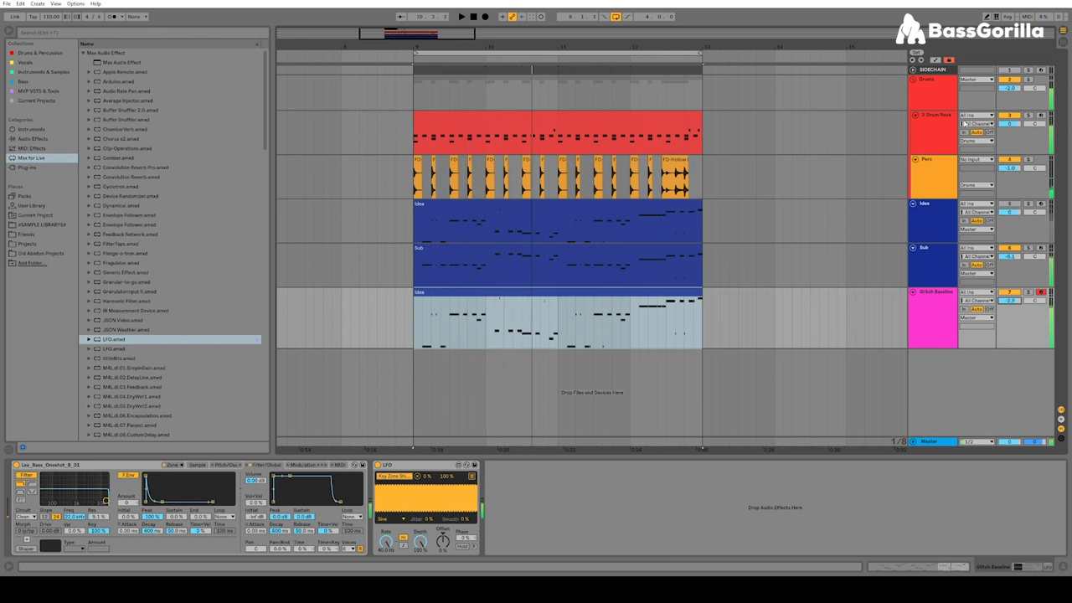
# - Copy the first Live 8 Sidechainer from the SIDECHAIN track to Glitch Bassline and lower that track's volume to -4.0 dB during playback
pyautogui.click(935, 64)
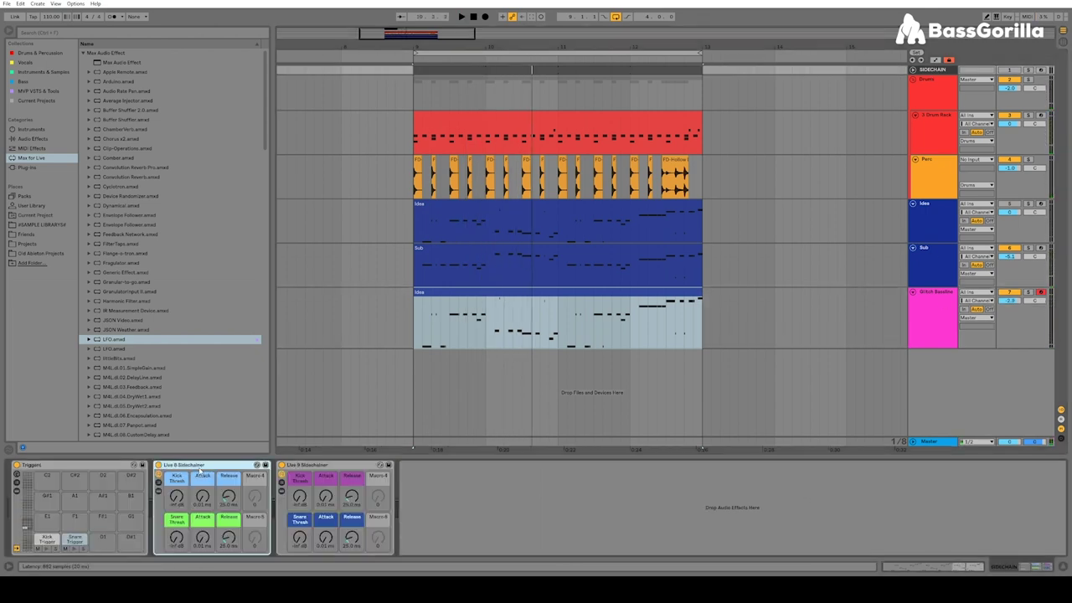
pyautogui.click(867, 322)
pyautogui.press('space')
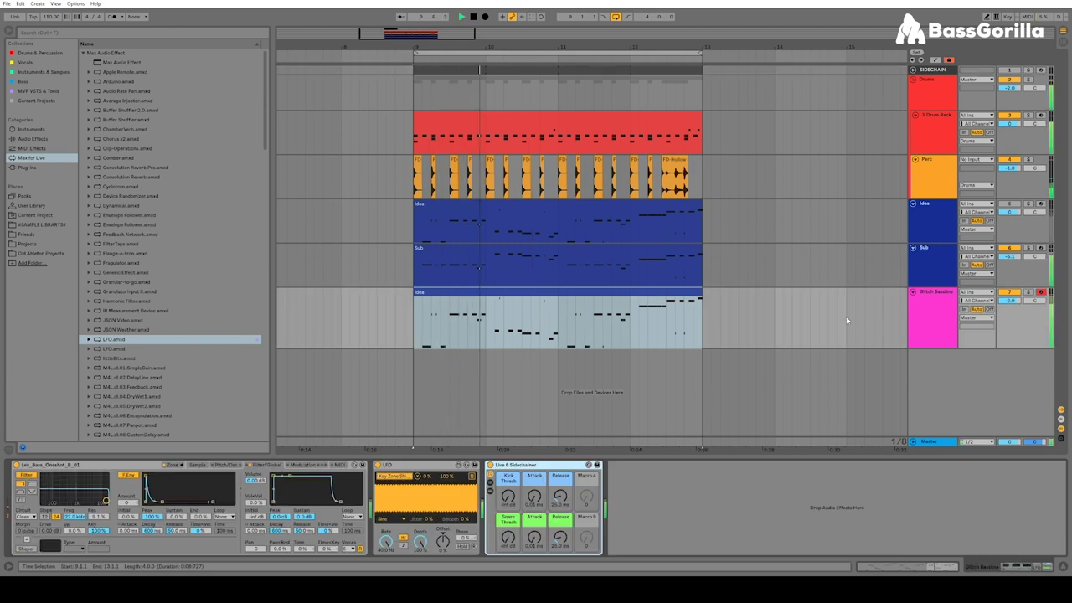
pyautogui.moveTo(1011, 300); pyautogui.dragTo(1014, 304)
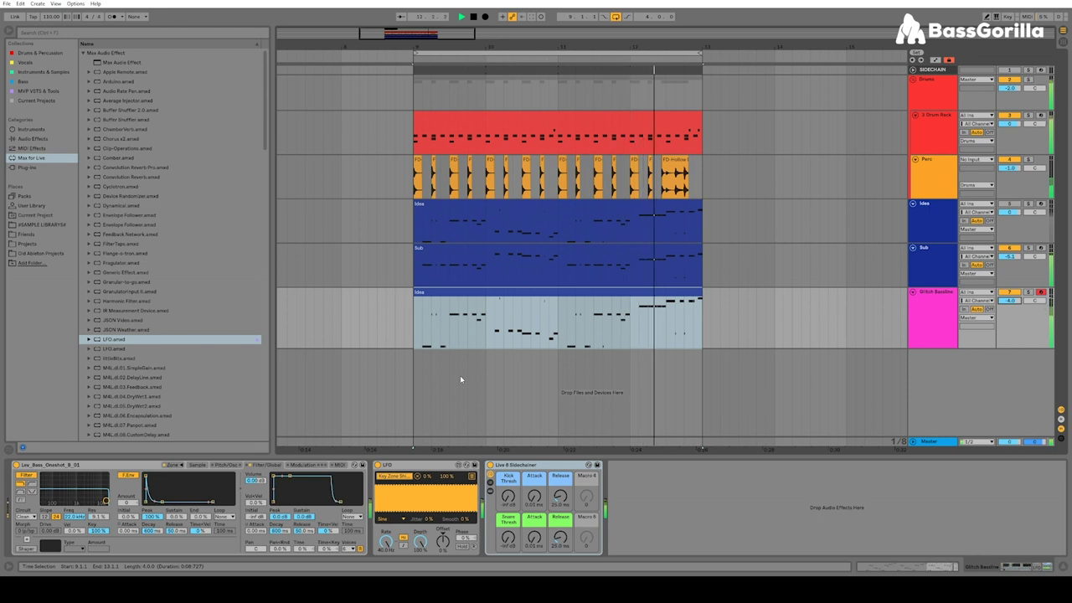
pyautogui.press('space')
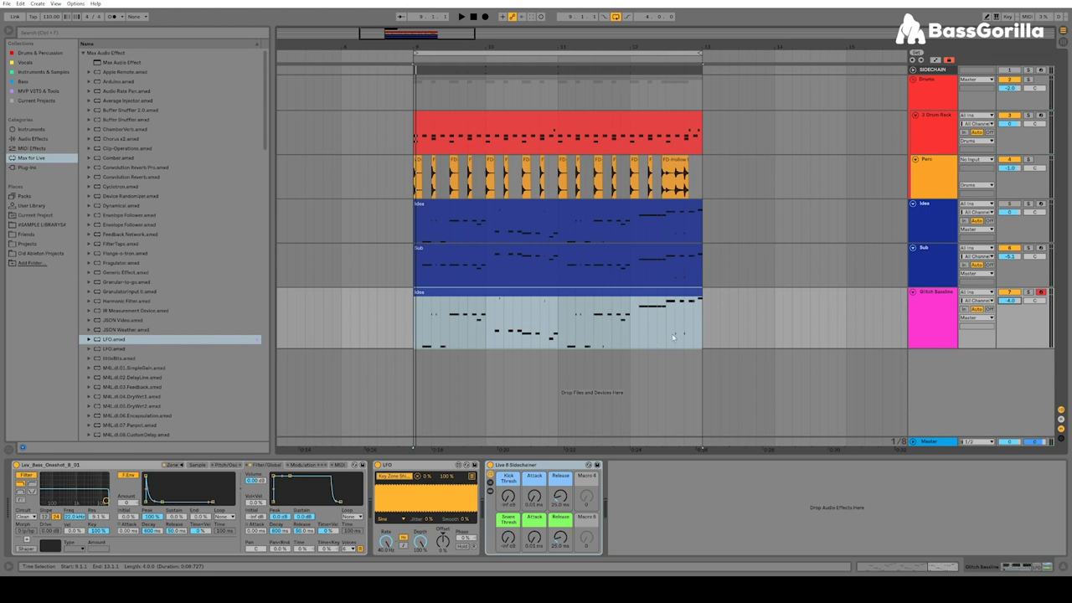
# - Insert a new MIDI track directly below the Glitch Bassline track
pyautogui.click(935, 293)
pyautogui.hotkey('ctrl', 'shift', 't')
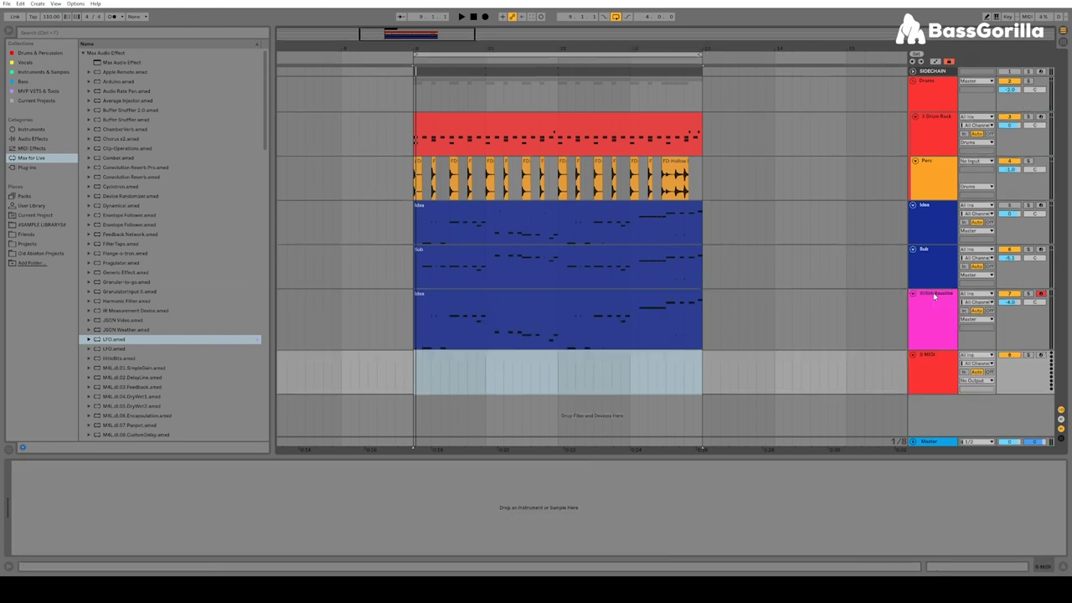
# - Replace the new MIDI track below Glitch Bassline with an audio track whose input is set to Resampling
pyautogui.click(936, 359)
pyautogui.press('Delete')
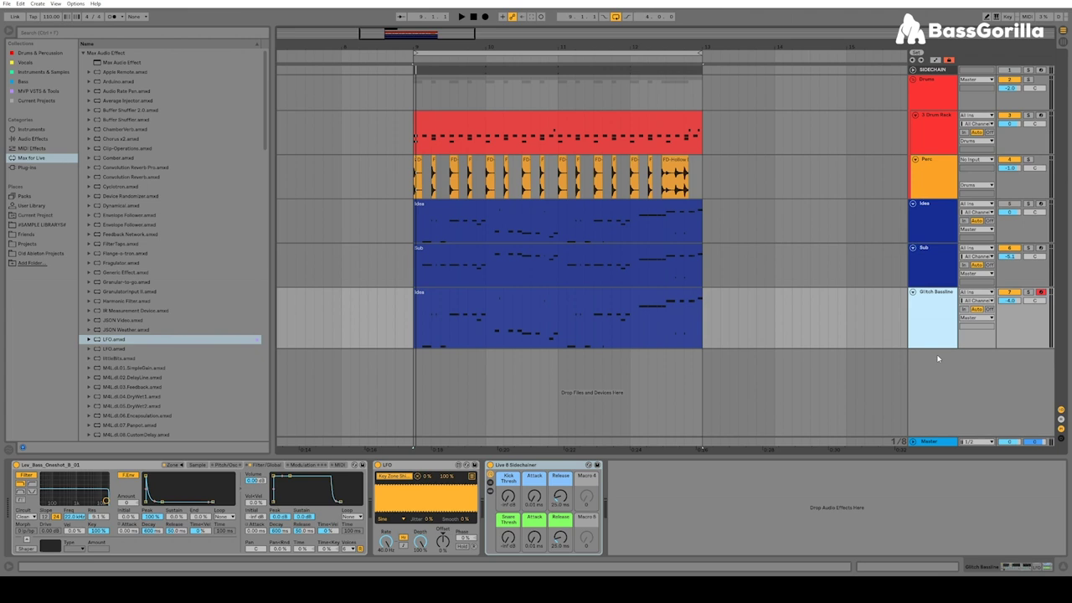
pyautogui.hotkey('ctrl', 't')
pyautogui.click(988, 357)
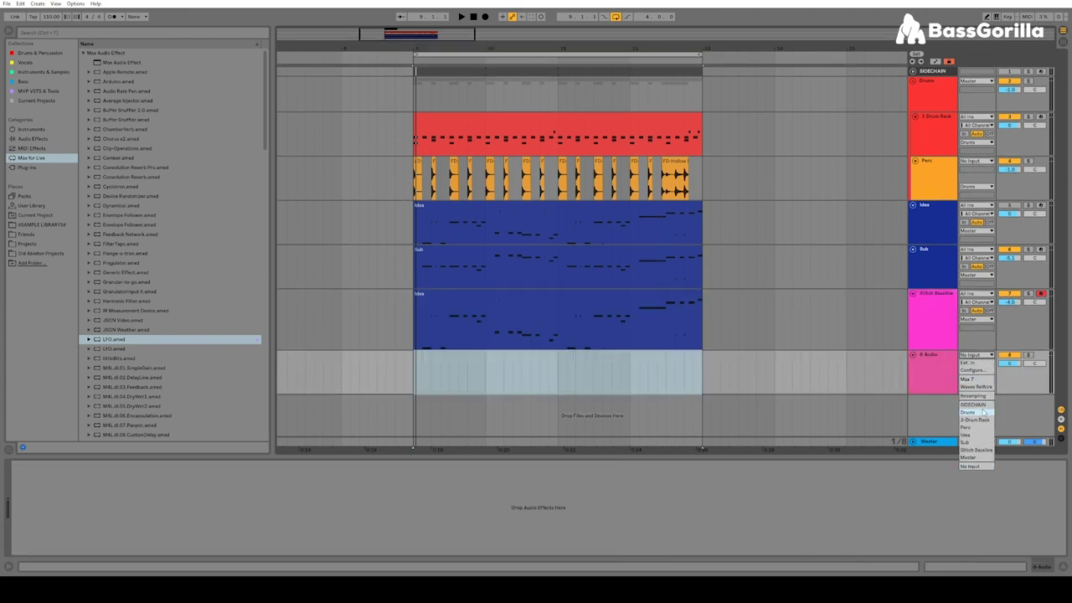
pyautogui.click(973, 395)
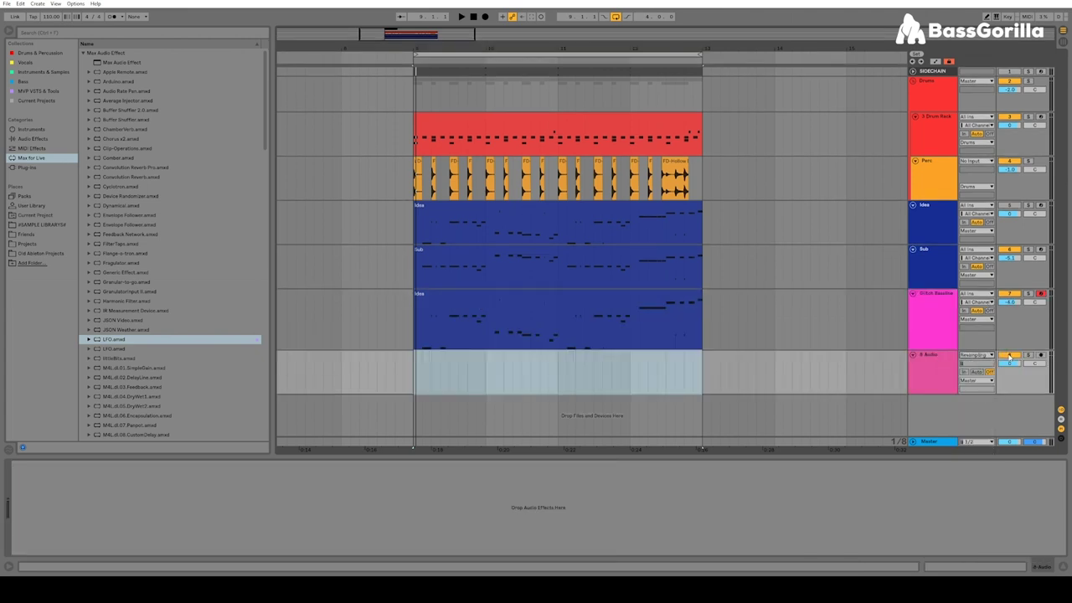
pyautogui.click(938, 296)
pyautogui.click(934, 369)
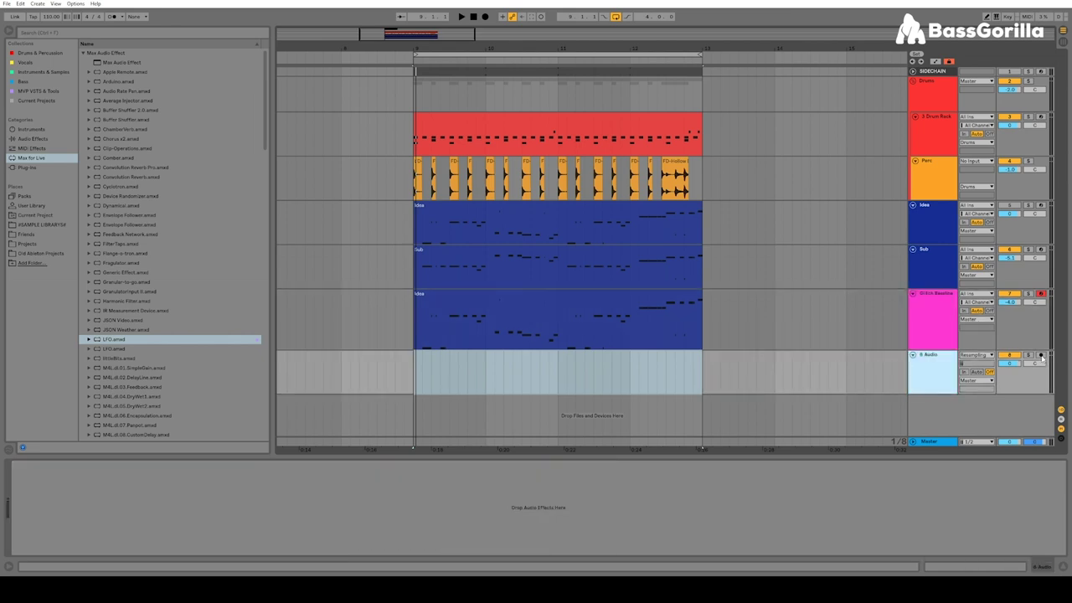
pyautogui.moveTo(412, 377); pyautogui.dragTo(704, 373)
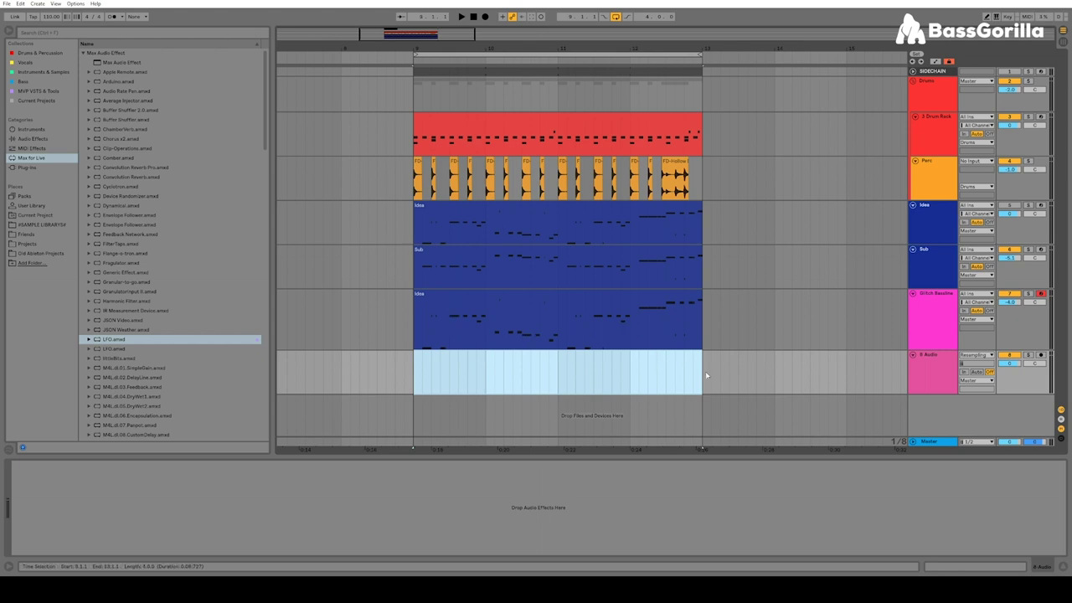
pyautogui.press('z')
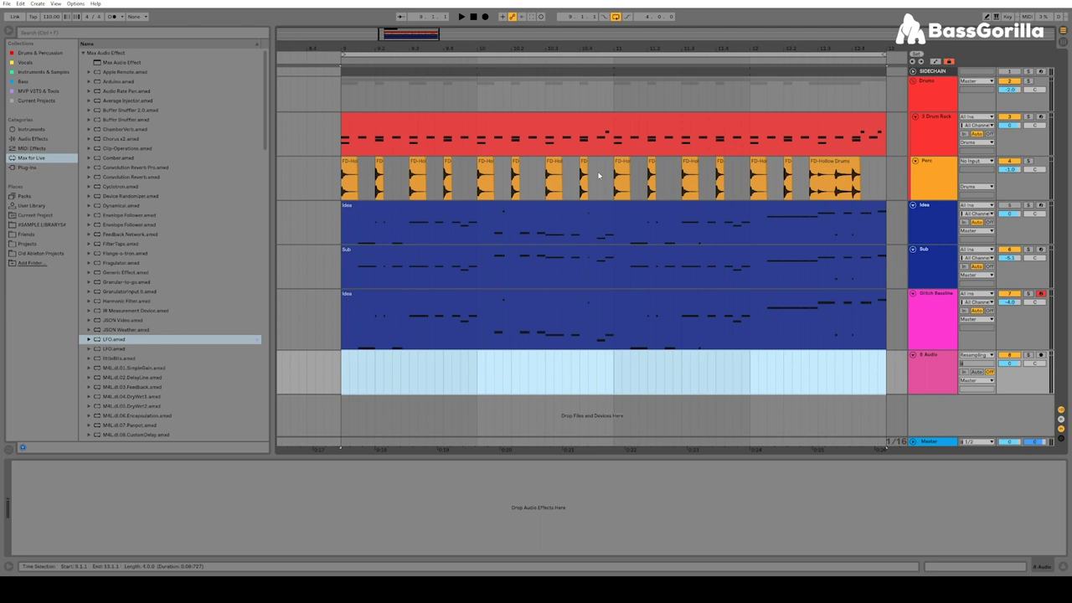
pyautogui.moveTo(581, 48); pyautogui.dragTo(545, 26)
# - Group the Glitch Bassline track's Sampler and LFO into an Instrument Rack and create a second, empty chain in it
pyautogui.click(934, 299)
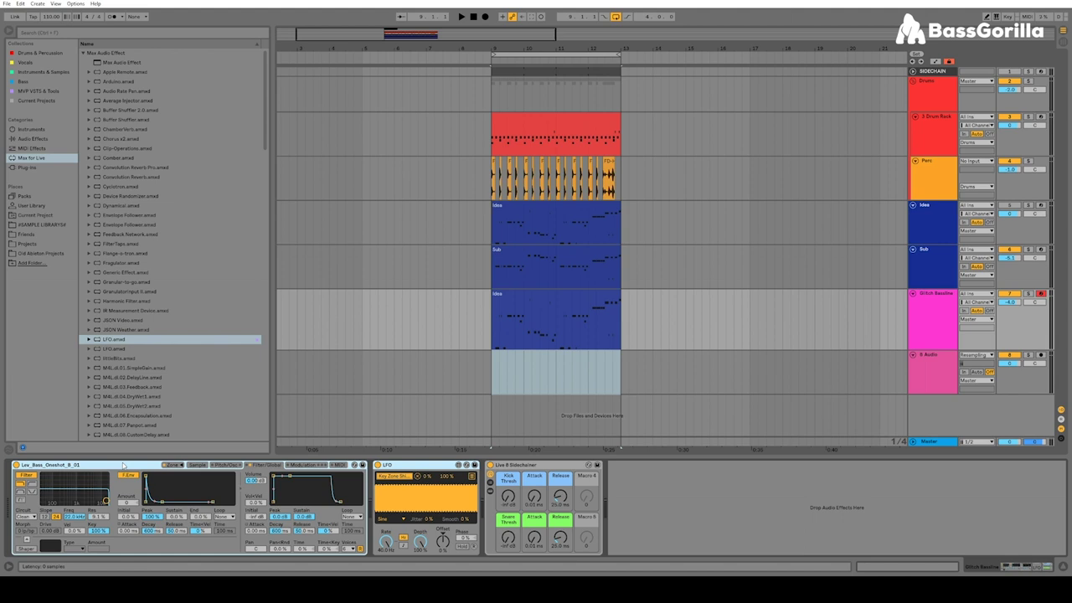
pyautogui.hotkey('ctrl', 'g')
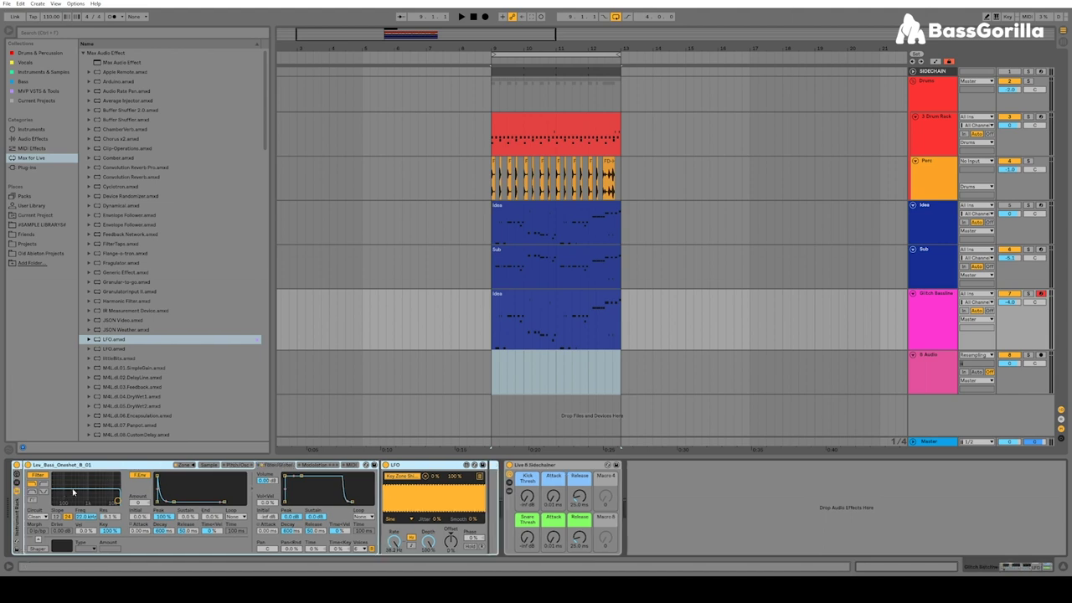
pyautogui.hotkey('ctrl', 'g')
pyautogui.rightClick(67, 516)
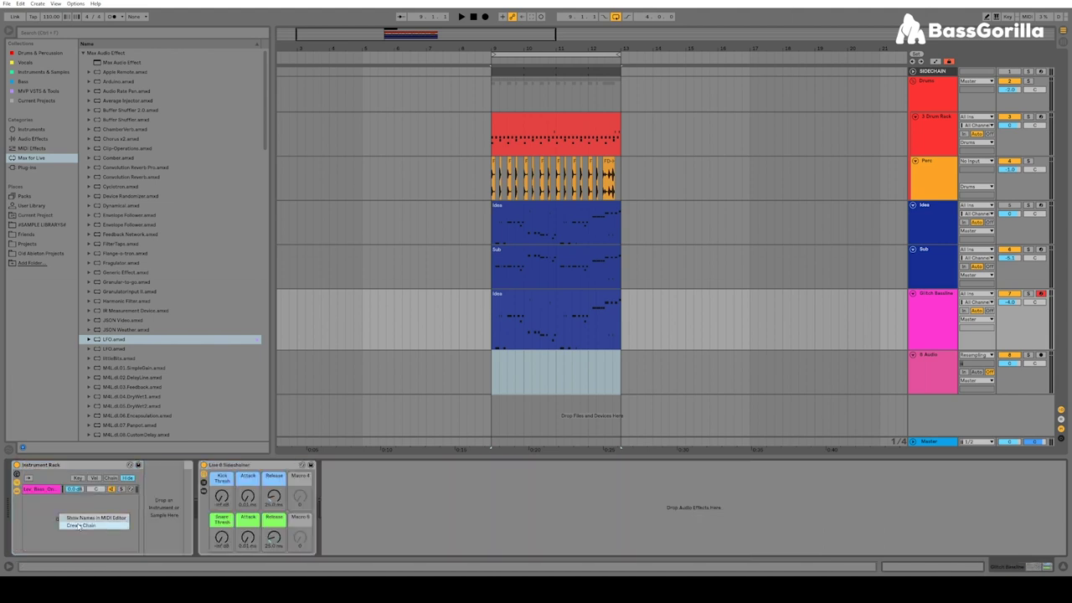
pyautogui.click(81, 525)
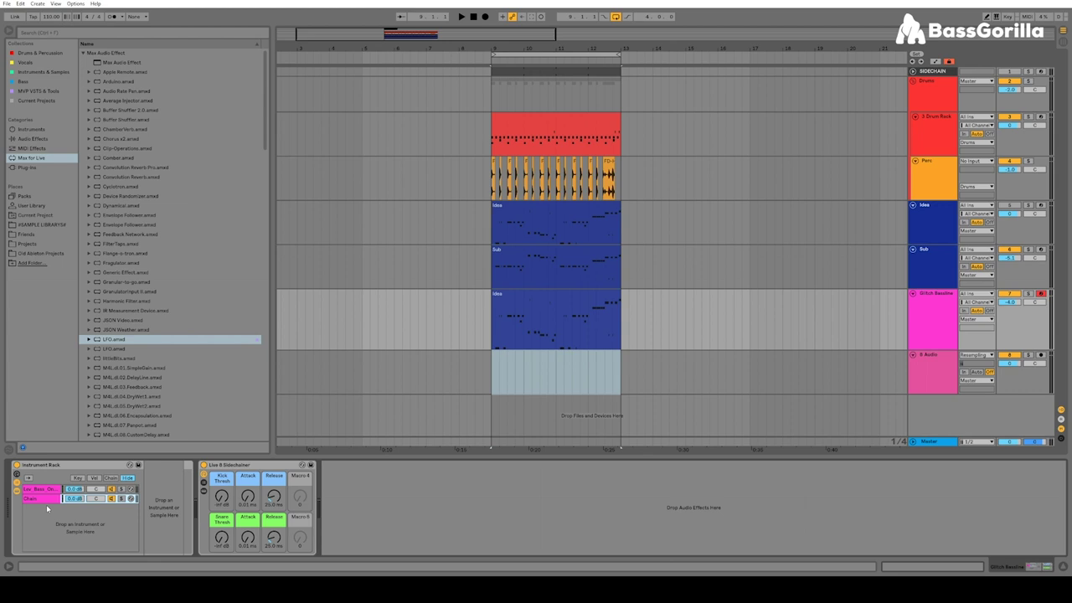
# - Add an empty Sampler to the rack's new chain and place a Max for Live LFO after it
pyautogui.click(46, 130)
pyautogui.moveTo(106, 130); pyautogui.dragTo(174, 507)
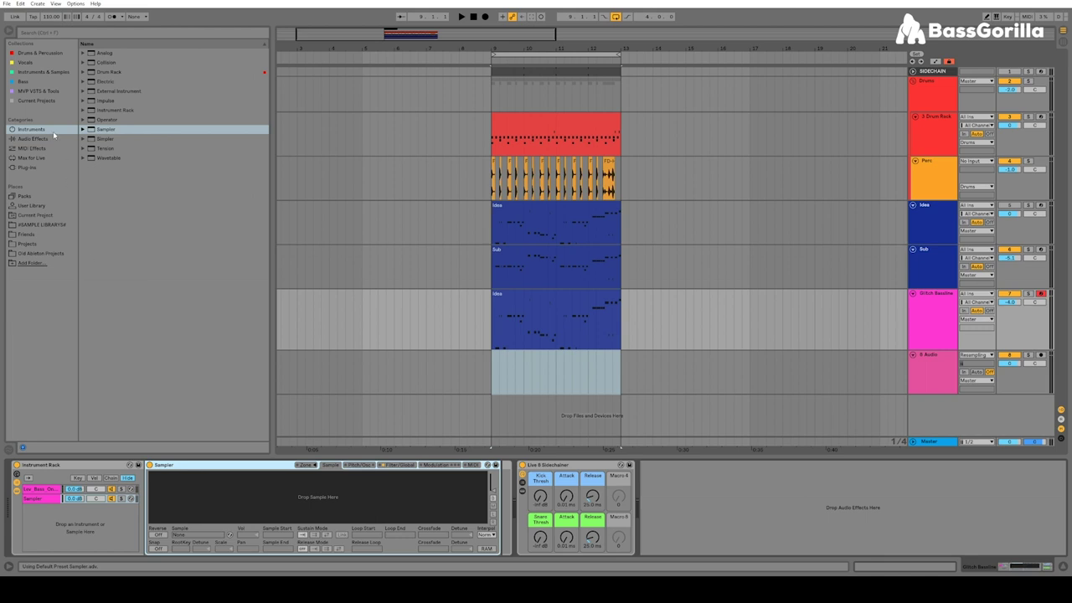
pyautogui.click(31, 158)
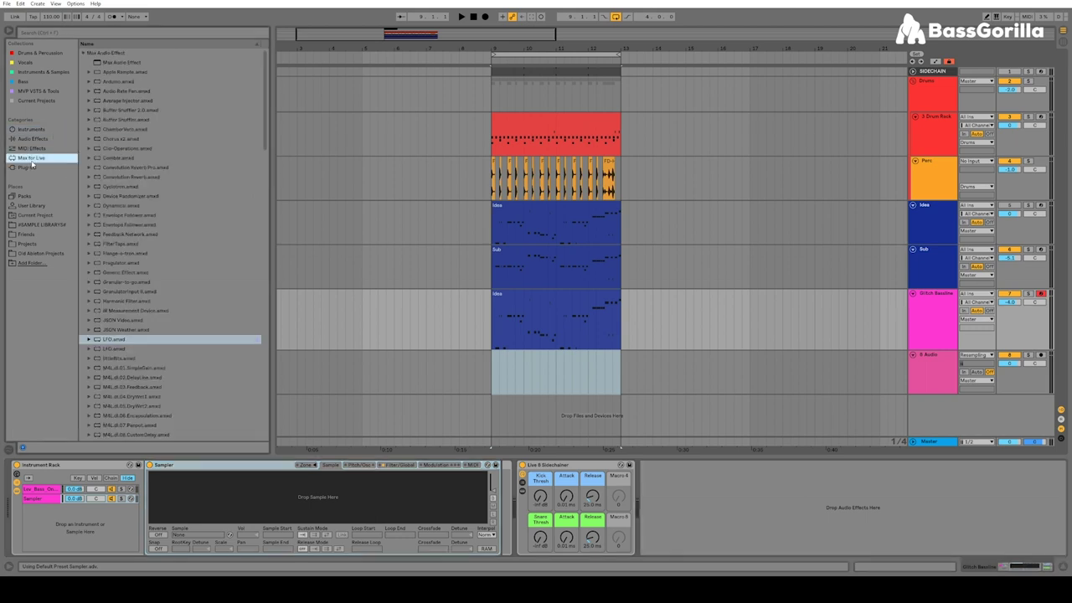
pyautogui.click(115, 339)
pyautogui.moveTo(481, 476); pyautogui.dragTo(505, 490)
# - Map the new LFO to the second Sampler's Key Zone Shift with a rate of 40 Hz
pyautogui.click(359, 466)
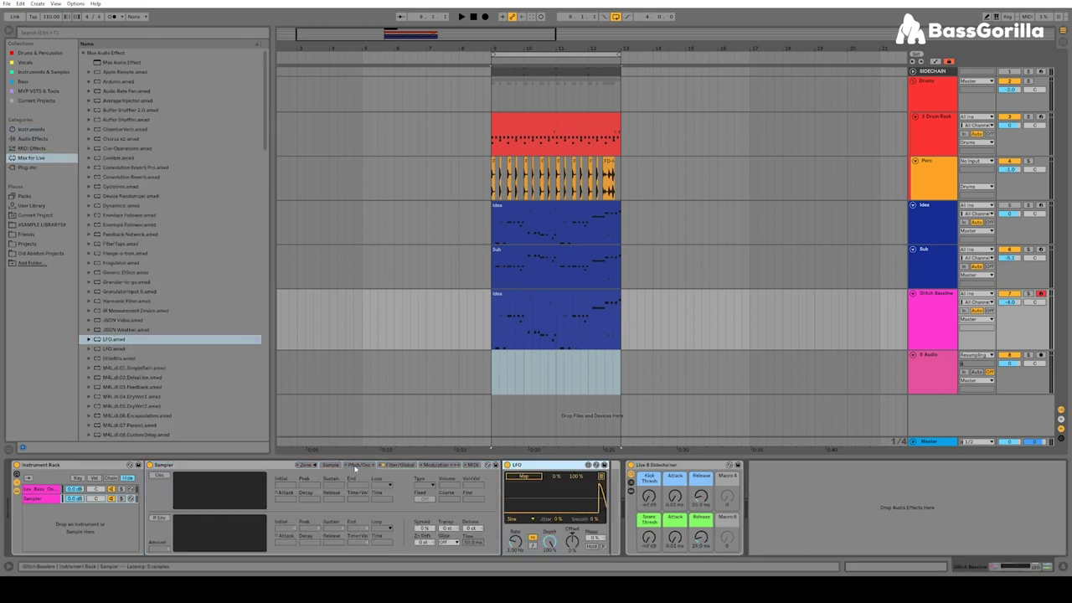
pyautogui.click(424, 542)
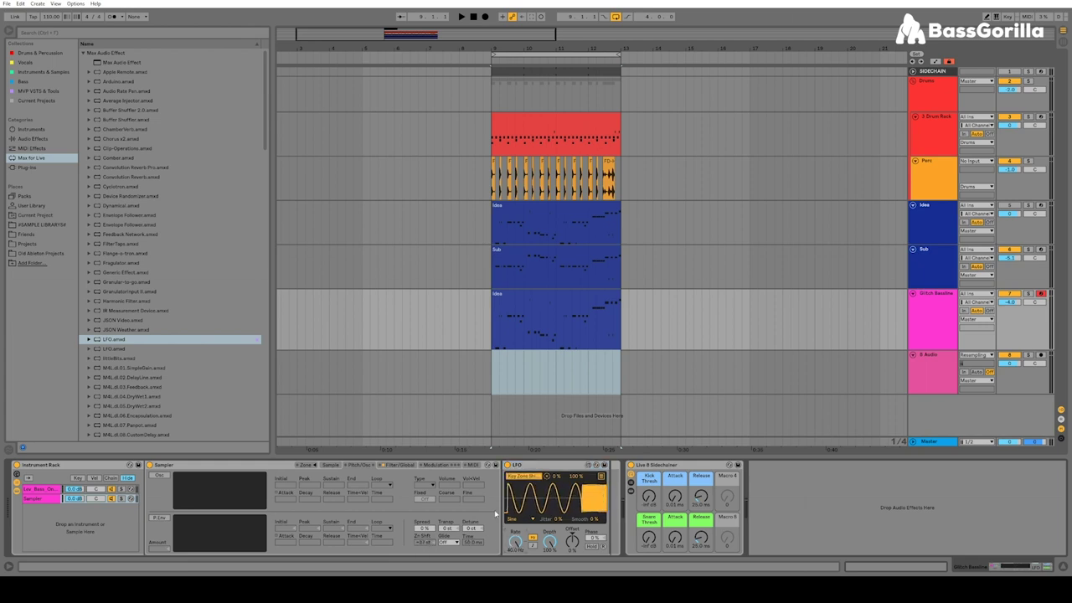
pyautogui.click(330, 464)
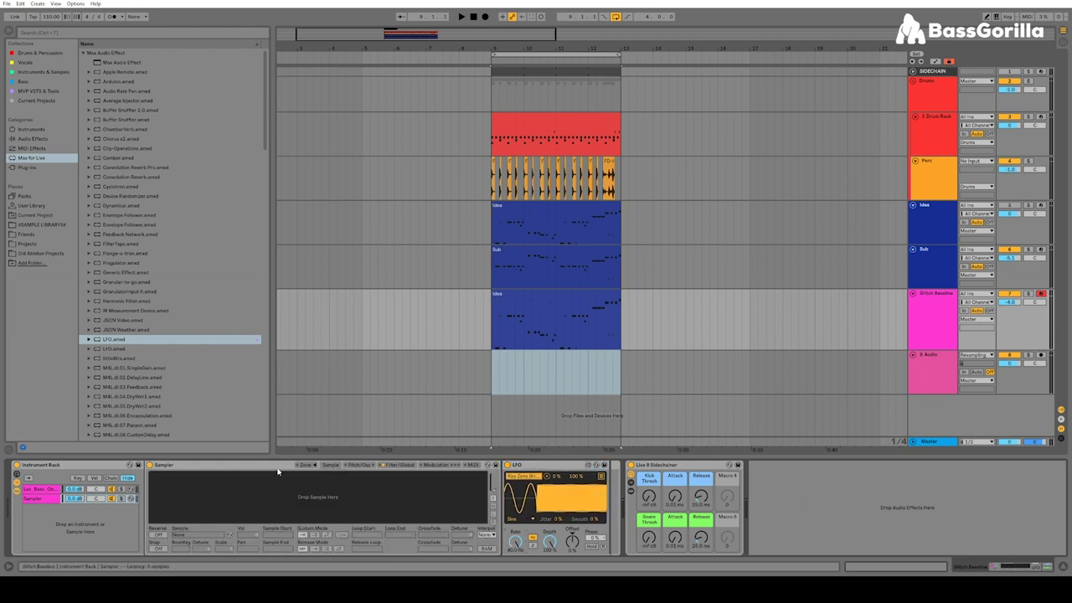
# - Load the bass one-shots G_01 to G_39 from the sample library into the second chain's Sampler
pyautogui.click(37, 226)
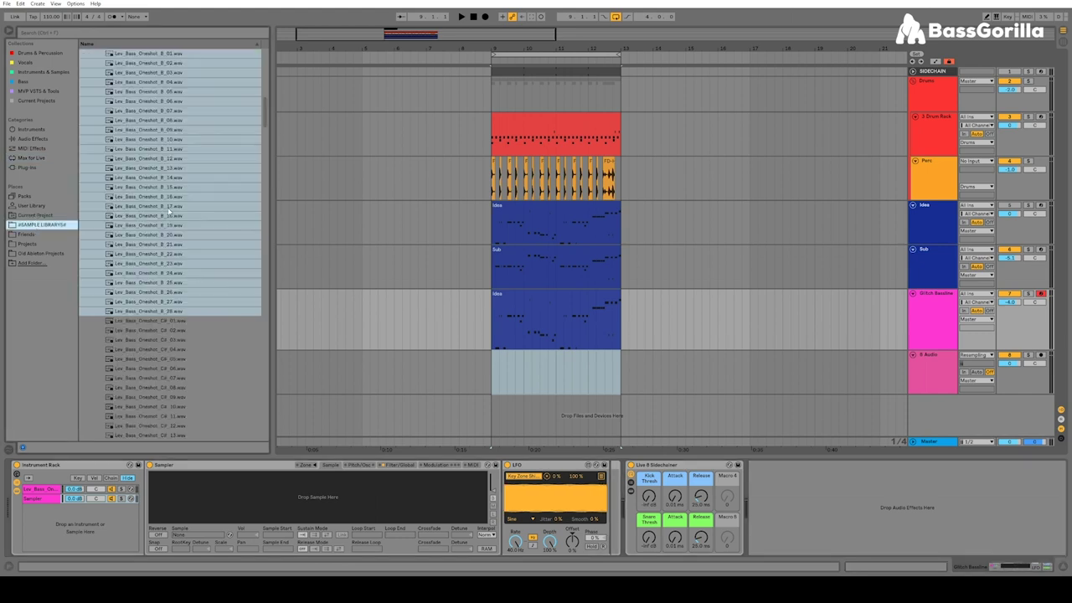
pyautogui.moveTo(263, 120); pyautogui.dragTo(281, 403)
pyautogui.click(163, 377)
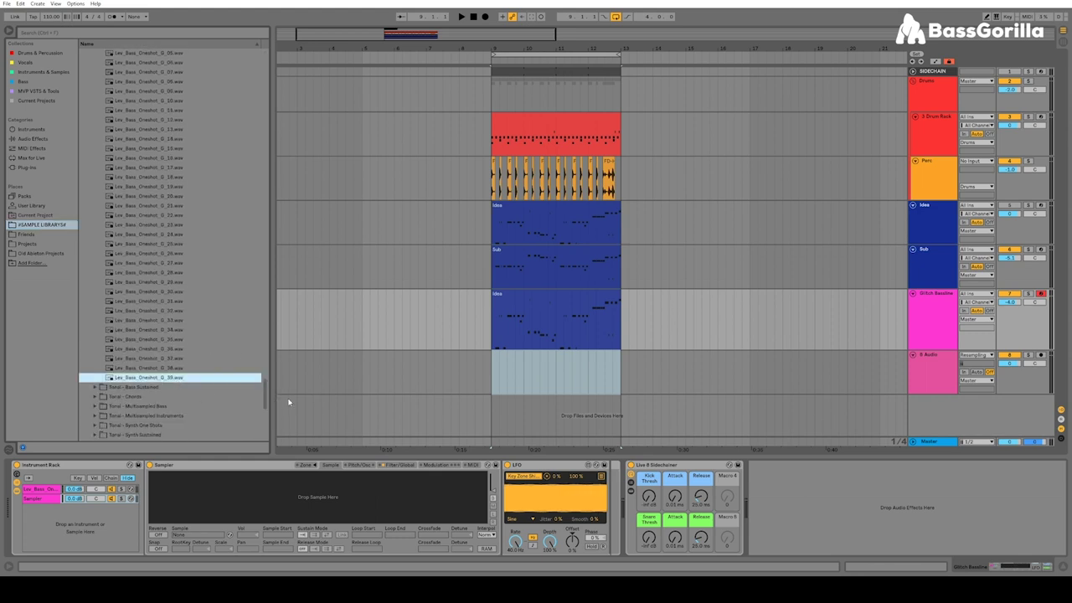
pyautogui.scroll(10, 266, 368)
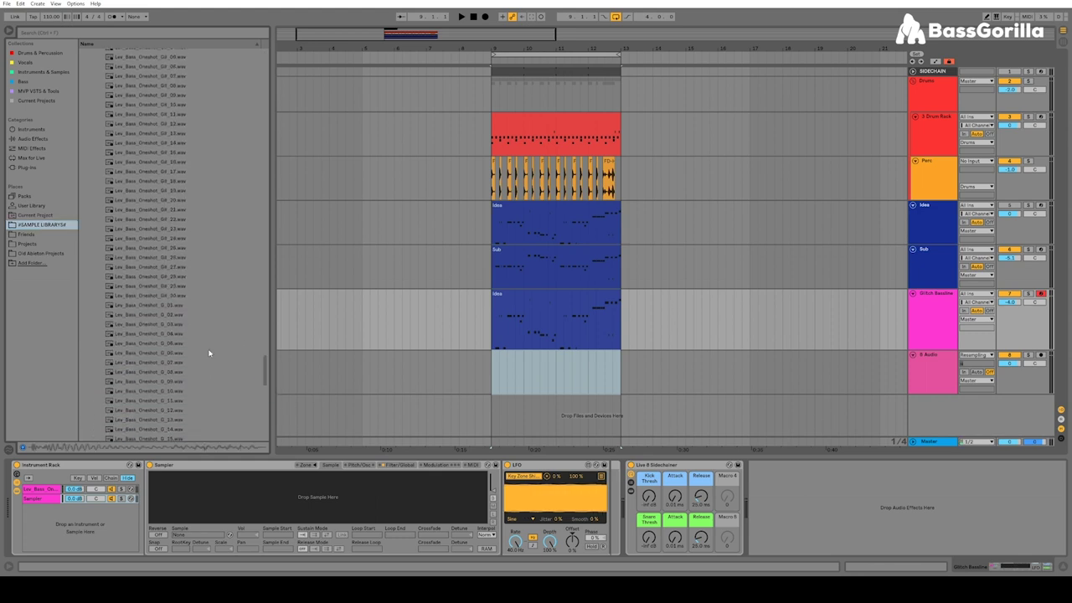
pyautogui.keyDown('shift'); pyautogui.click(171, 307); pyautogui.keyUp('shift')
pyautogui.moveTo(251, 500); pyautogui.dragTo(279, 499)
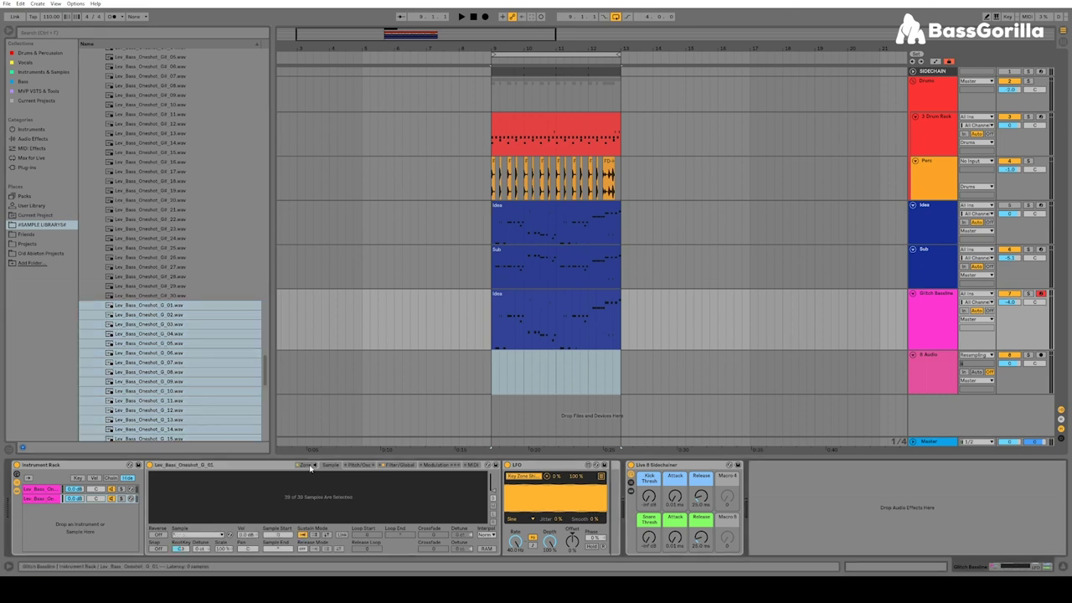
# - Distribute the G one-shots' key ranges equally in the zone editor and set their root key to G0
pyautogui.click(308, 465)
pyautogui.rightClick(838, 419)
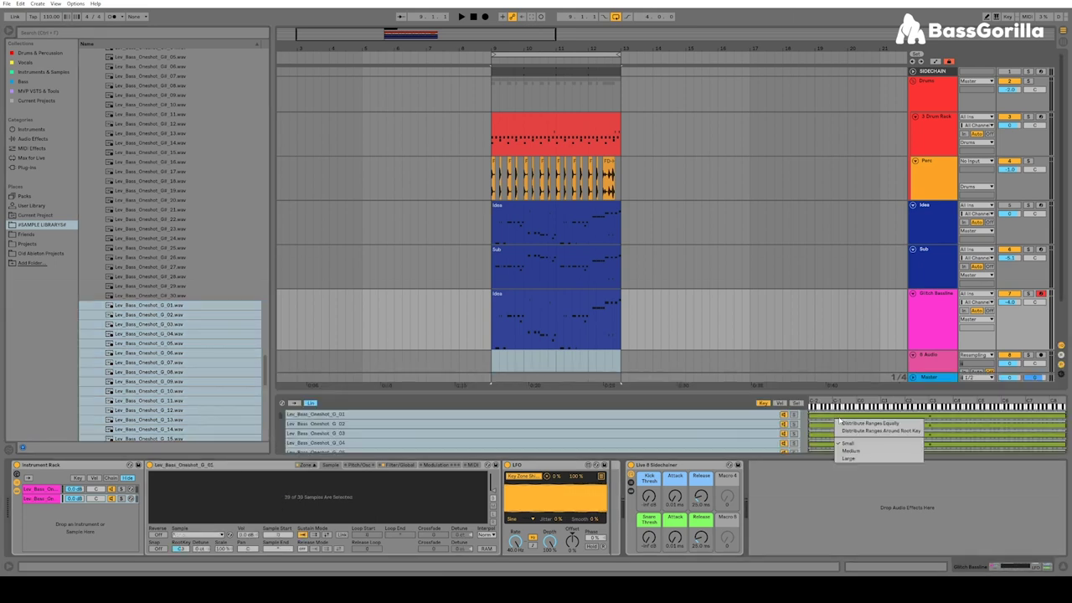
pyautogui.click(867, 423)
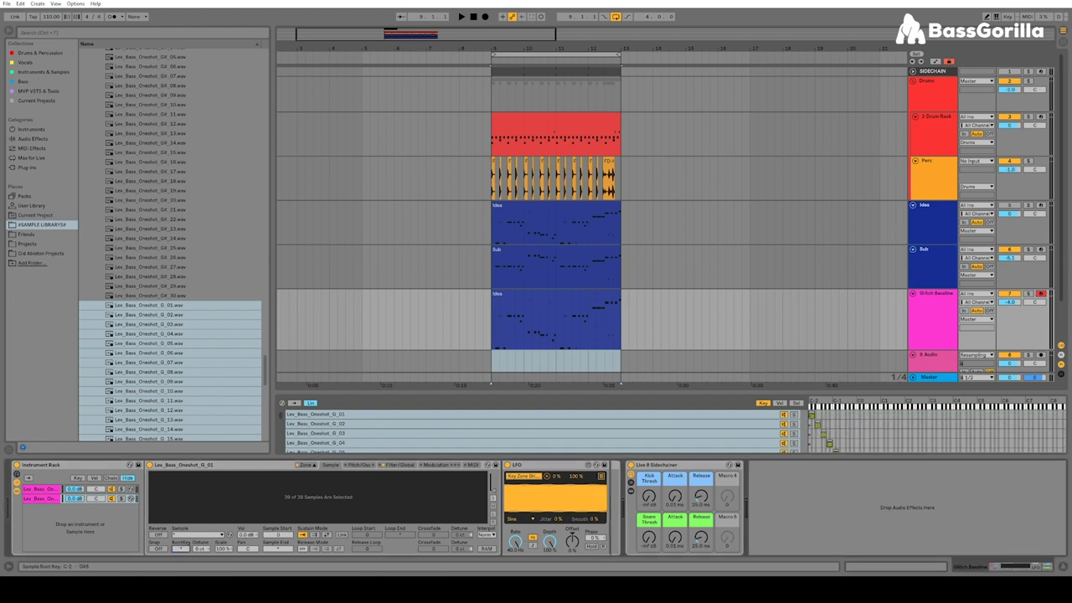
pyautogui.moveTo(180, 549)
pyautogui.mouseDown()
pyautogui.moveTo(180, 566)
pyautogui.moveTo(180, 528)
pyautogui.moveTo(180, 544)
pyautogui.mouseUp()
pyautogui.click(306, 464)
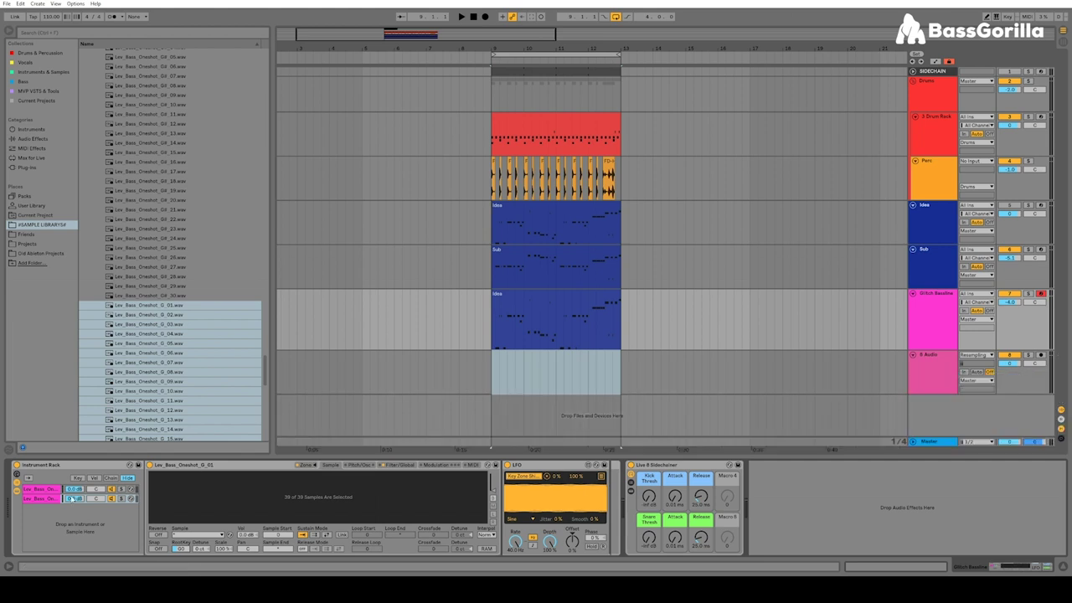
# - Show the Instrument Rack's macros and map both chains' activators to Macro 1
pyautogui.click(16, 474)
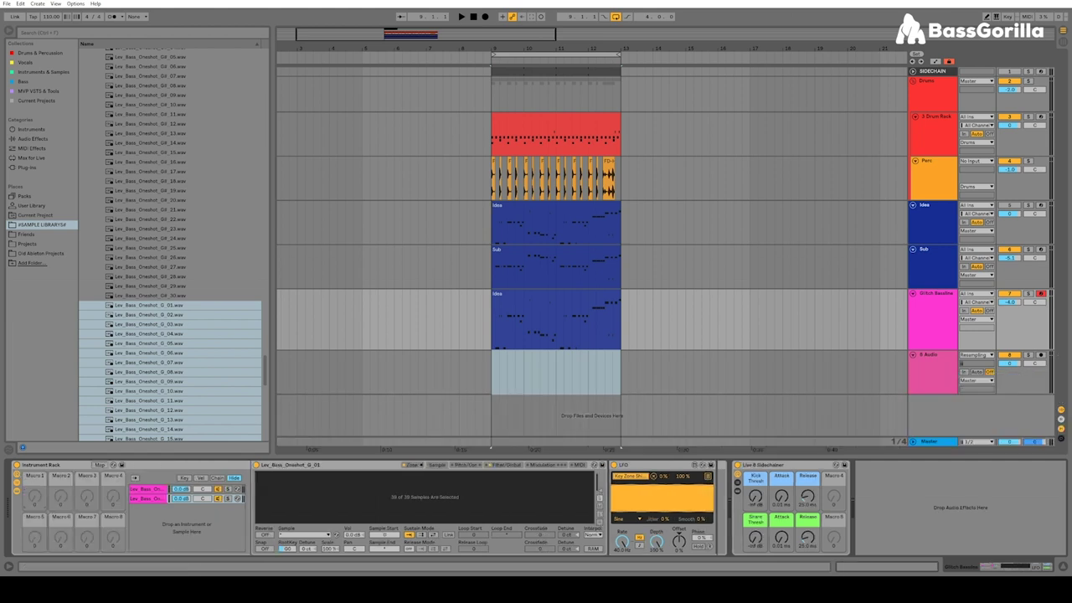
pyautogui.rightClick(217, 490)
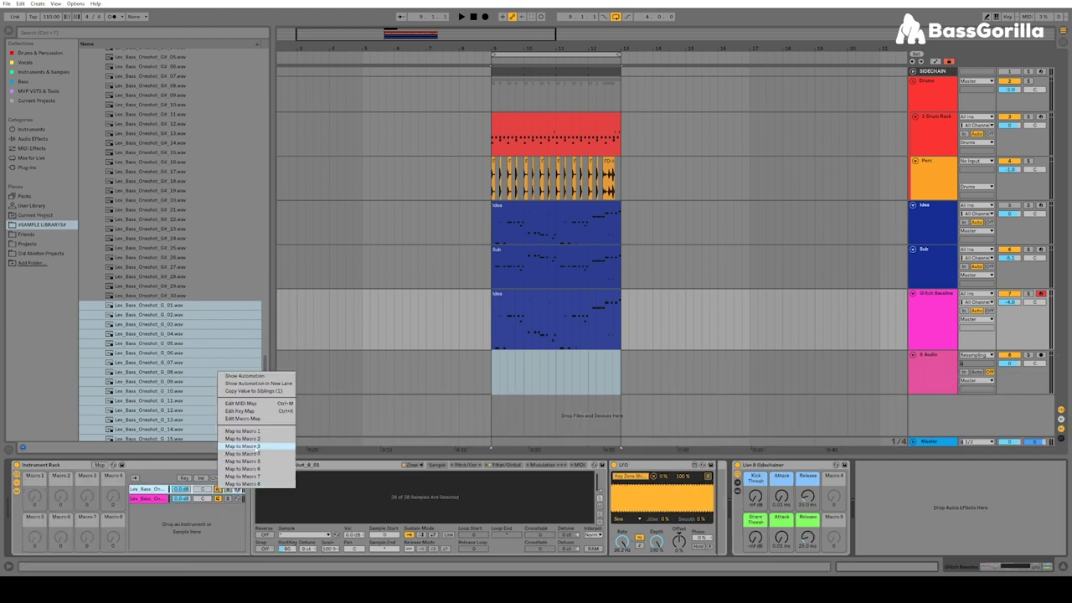
pyautogui.click(258, 434)
pyautogui.rightClick(218, 499)
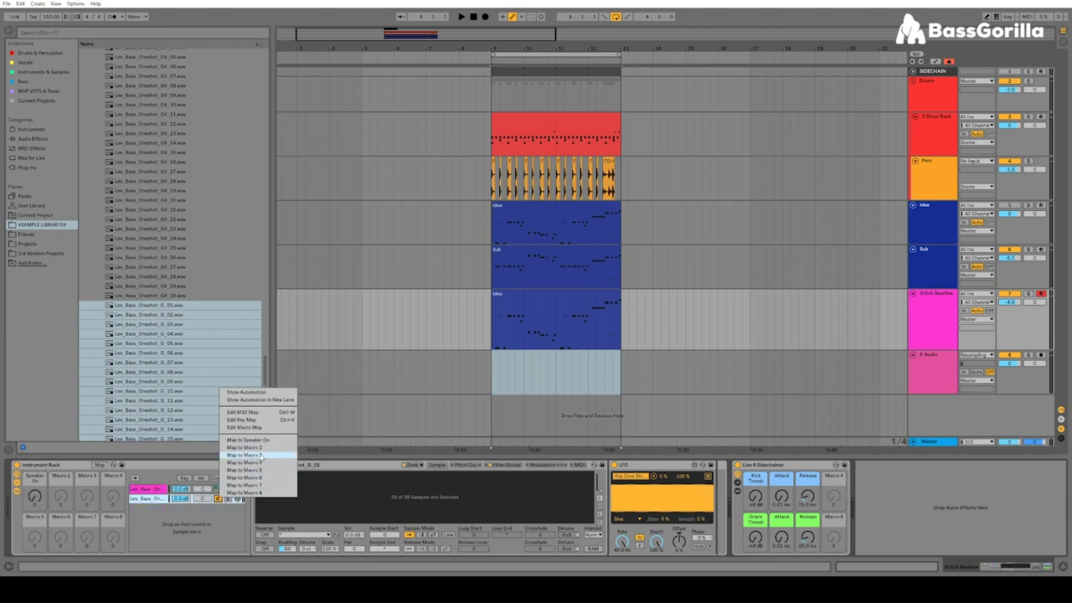
pyautogui.click(251, 445)
# - Set the G chain's Speaker On macro range to 0–1 and reverse the B chain's range with a maximum of 0
pyautogui.click(101, 465)
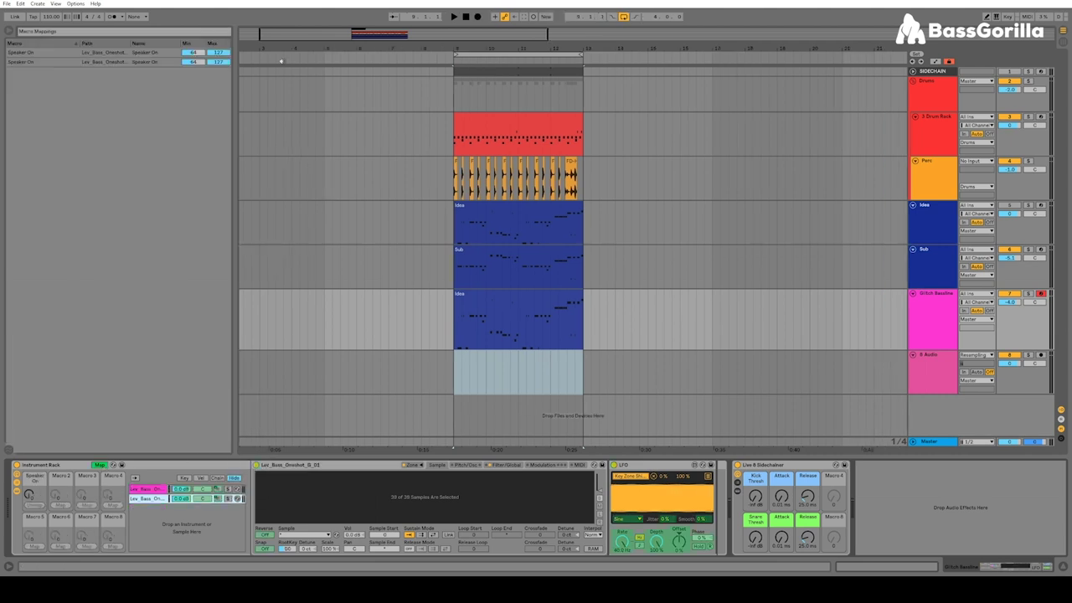
pyautogui.moveTo(196, 64); pyautogui.dragTo(196, 117)
pyautogui.moveTo(220, 63); pyautogui.dragTo(220, 103)
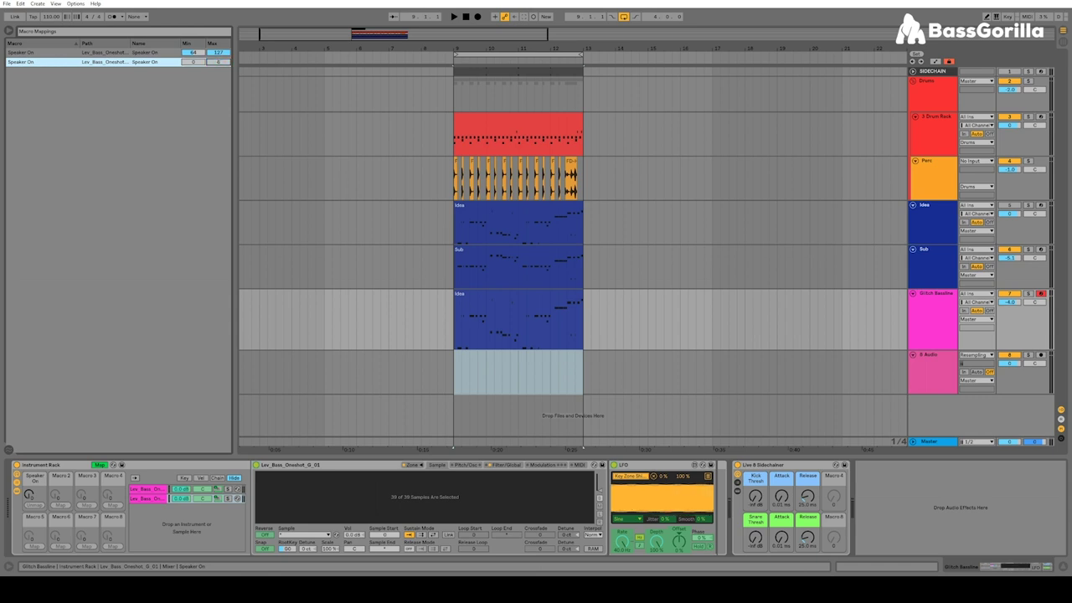
pyautogui.click(226, 54)
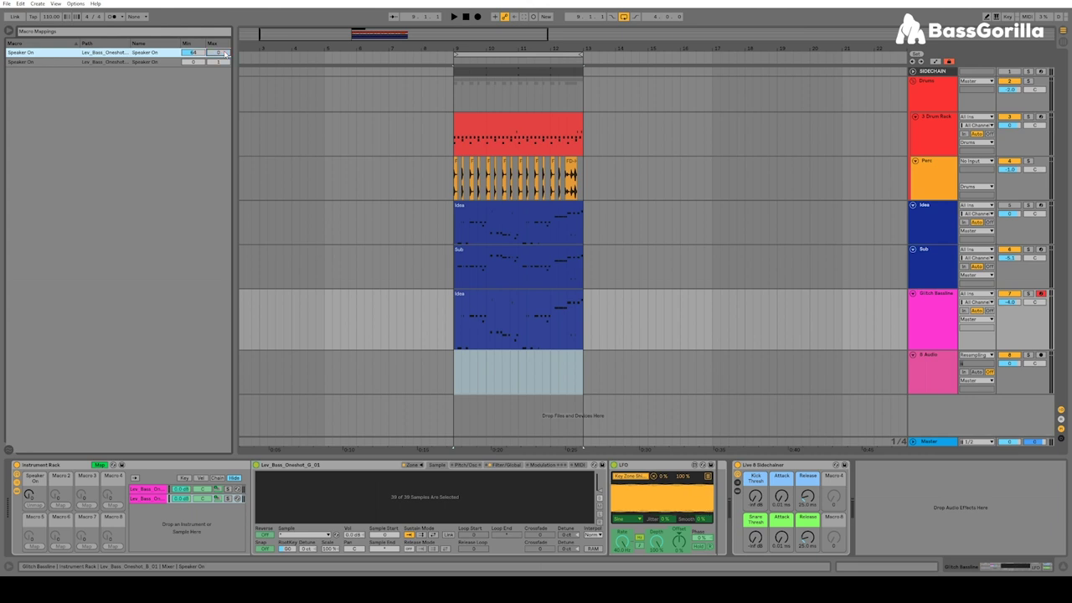
pyautogui.click(194, 53)
pyautogui.click(99, 464)
# - Test the chain switching by sweeping the rack's Speaker On macro up to 127 and back to 0
pyautogui.moveTo(36, 503); pyautogui.dragTo(36, 478)
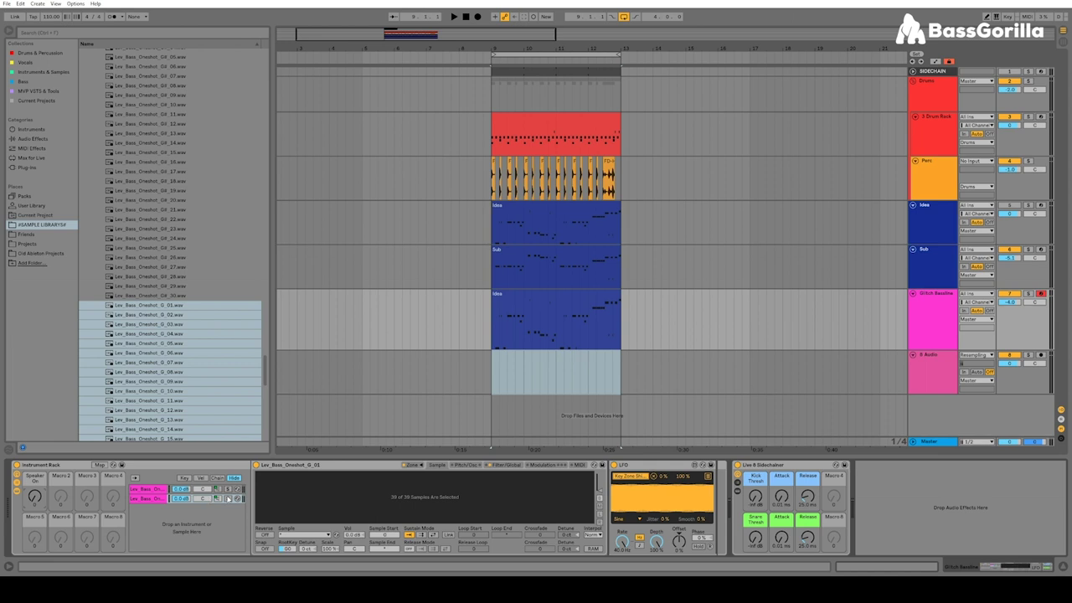
pyautogui.click(154, 499)
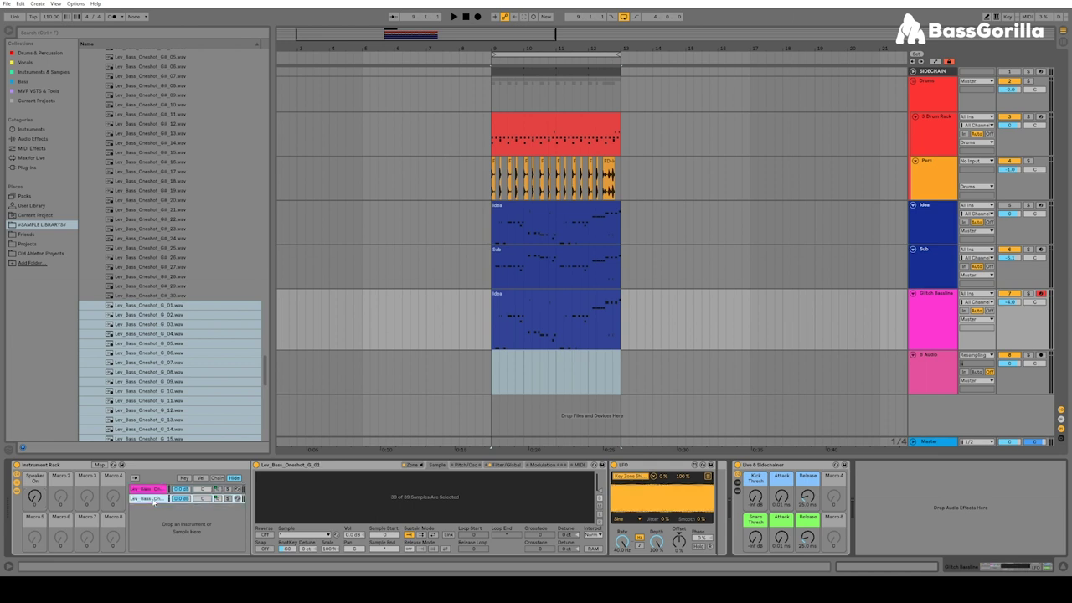
pyautogui.click(35, 498)
pyautogui.moveTo(35, 498); pyautogui.dragTo(36, 477)
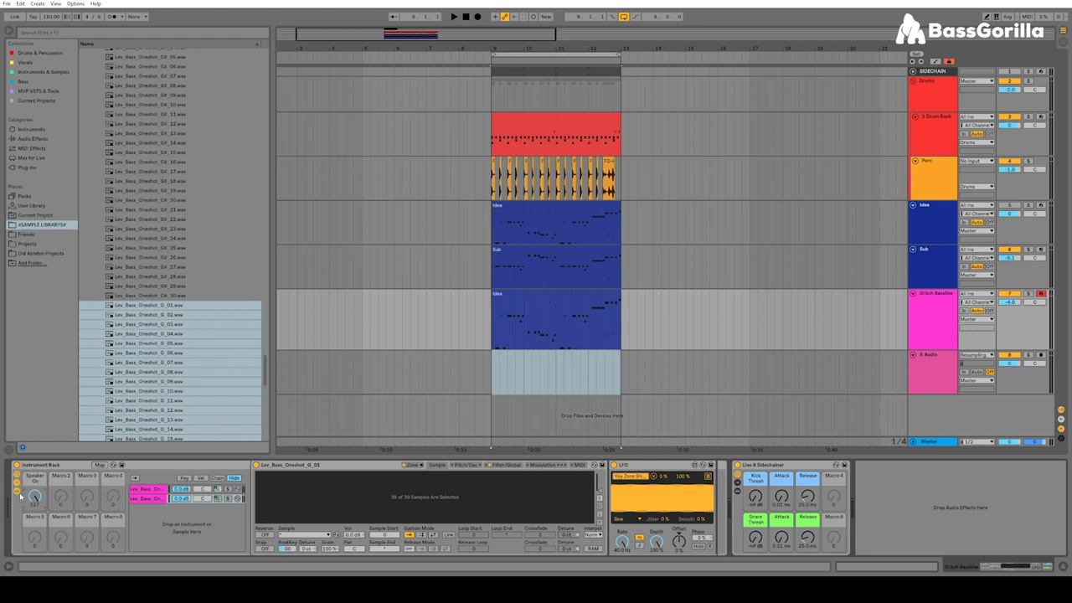
pyautogui.moveTo(36, 497); pyautogui.dragTo(36, 540)
# - Draw alternating on/off automation for the rack's Speaker On macro across the Glitch Bassline clip from bar 9 to bar 13
pyautogui.press('a')
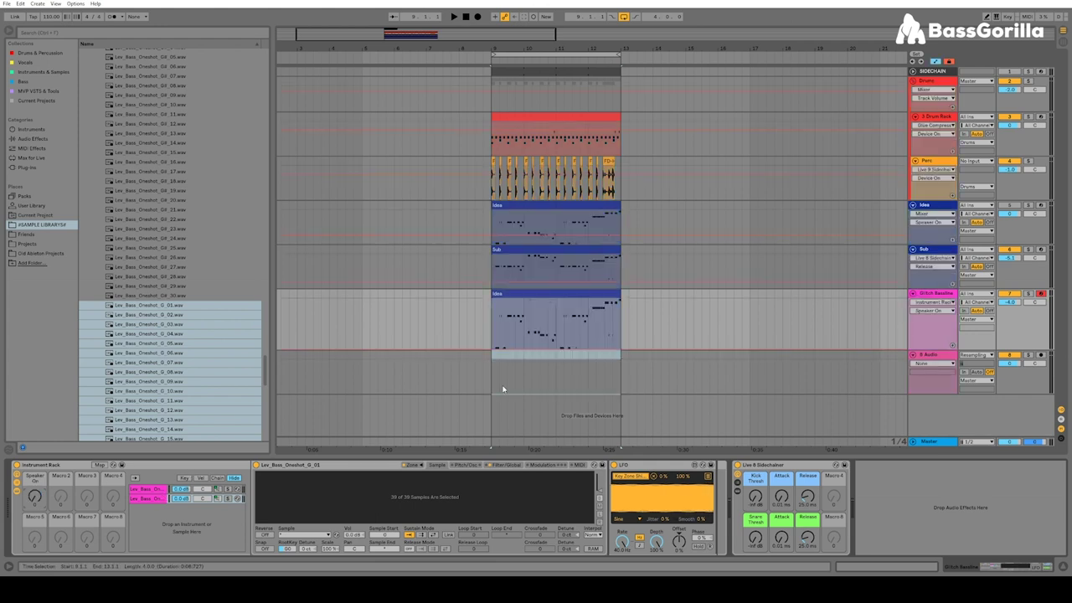
pyautogui.press('b')
pyautogui.click(506, 296)
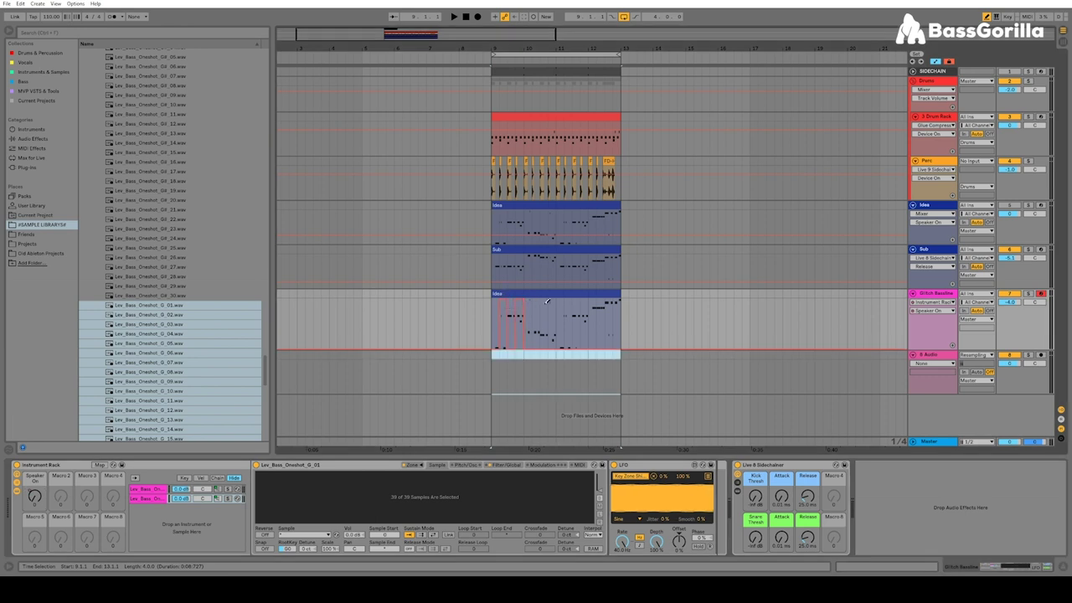
pyautogui.moveTo(552, 296); pyautogui.dragTo(625, 296)
pyautogui.click(622, 345)
pyautogui.press('b')
# - Hide the automation lanes and play the loop from bar 9 to hear the alternating chains
pyautogui.click(493, 329)
pyautogui.press('a')
pyautogui.press('space')
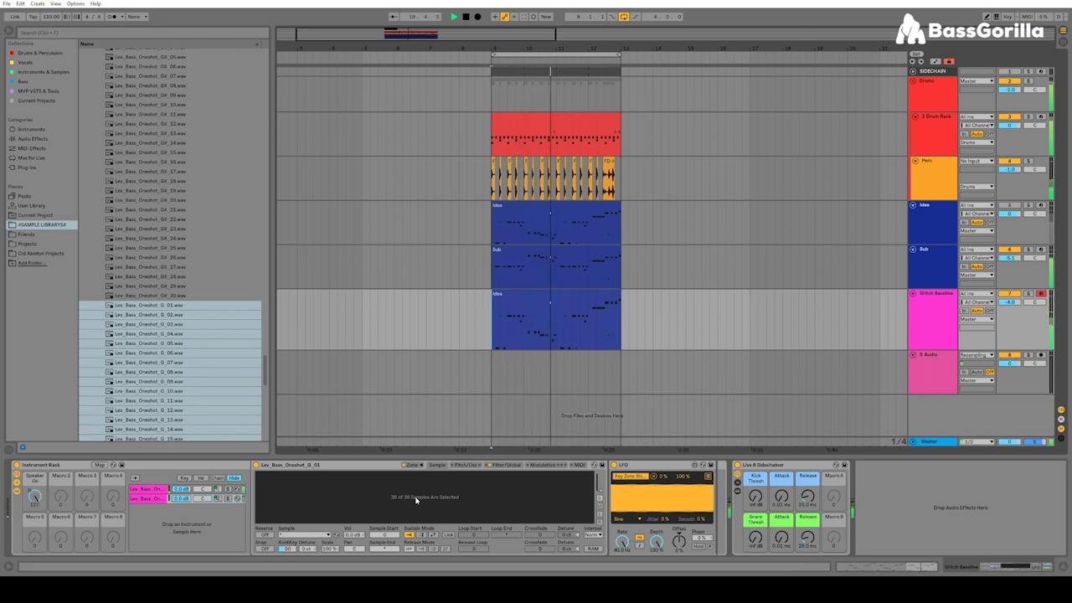
pyautogui.press('space')
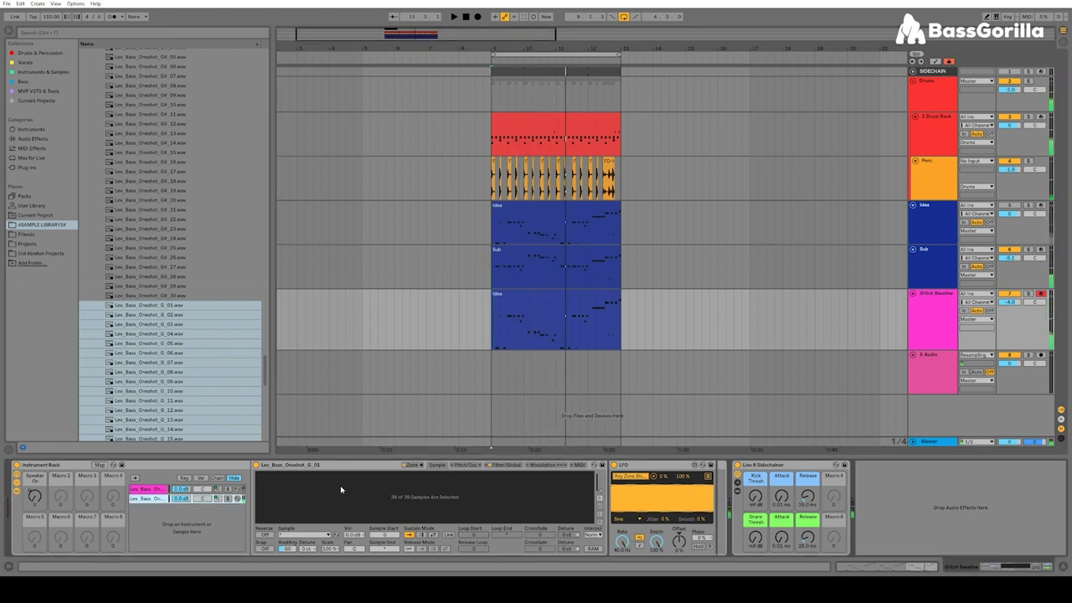
# - Show the Filter/Global settings of the G one-shot Sampler and play the loop from bar 9
pyautogui.click(506, 464)
pyautogui.click(498, 481)
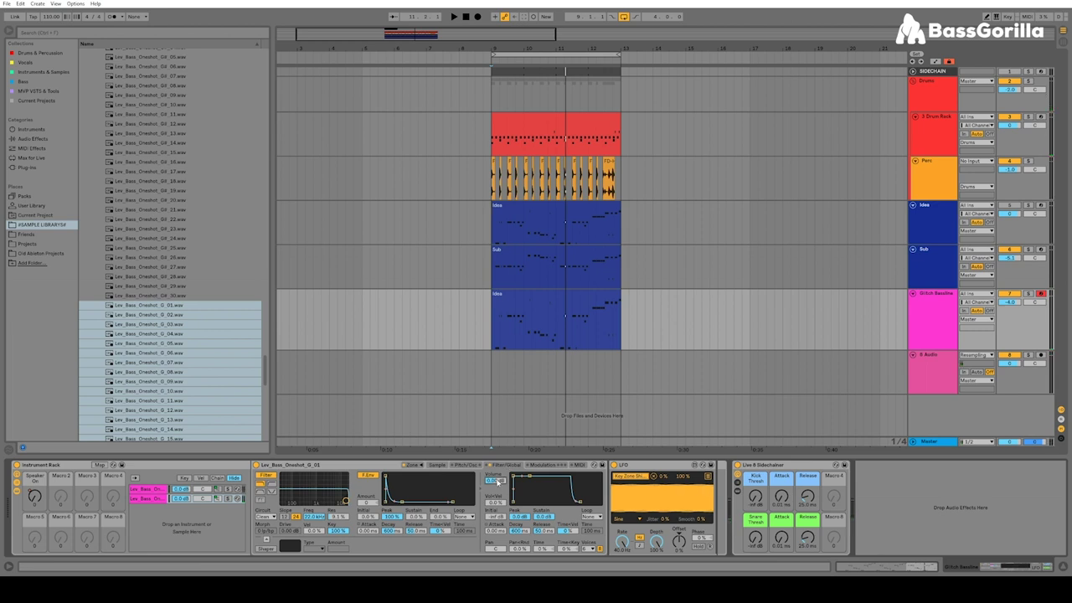
pyautogui.click(488, 338)
pyautogui.press('space')
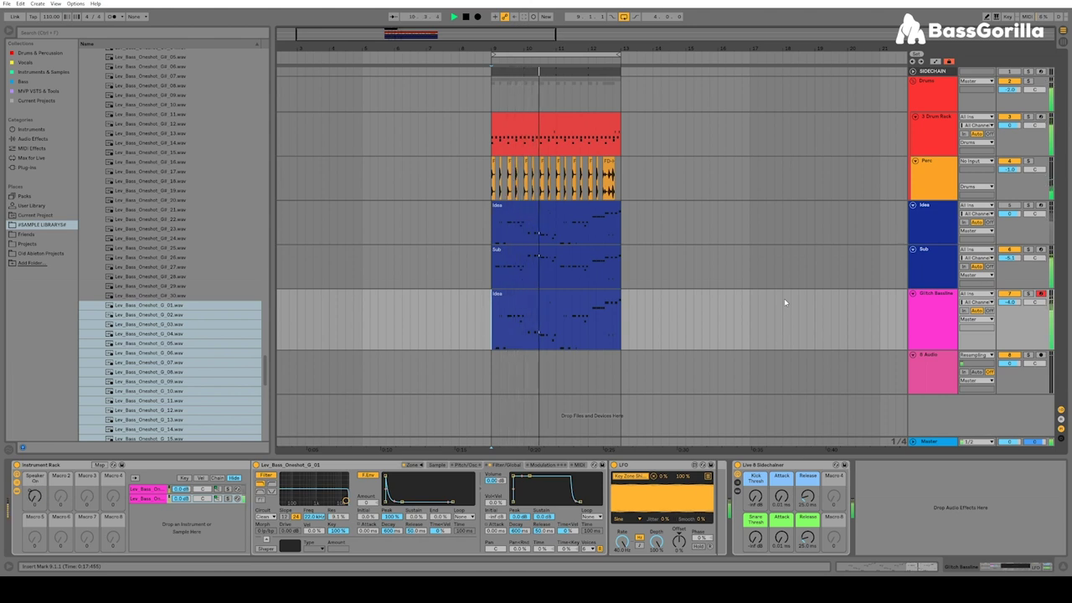
# - Display the rack's Speaker On macro automation on the Glitch Bassline track while the loop plays
pyautogui.press('a')
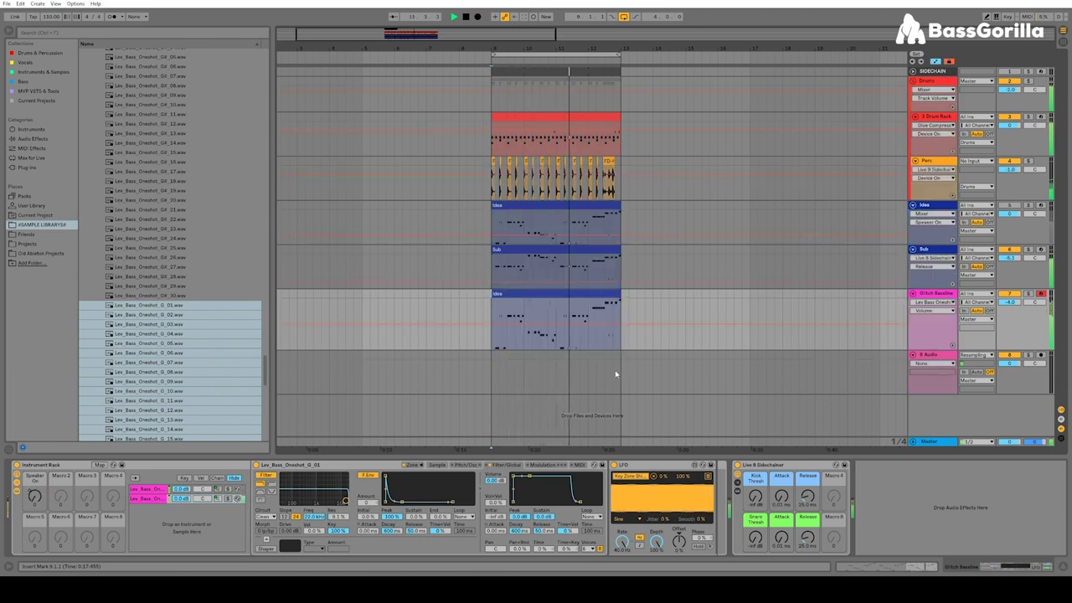
pyautogui.rightClick(44, 496)
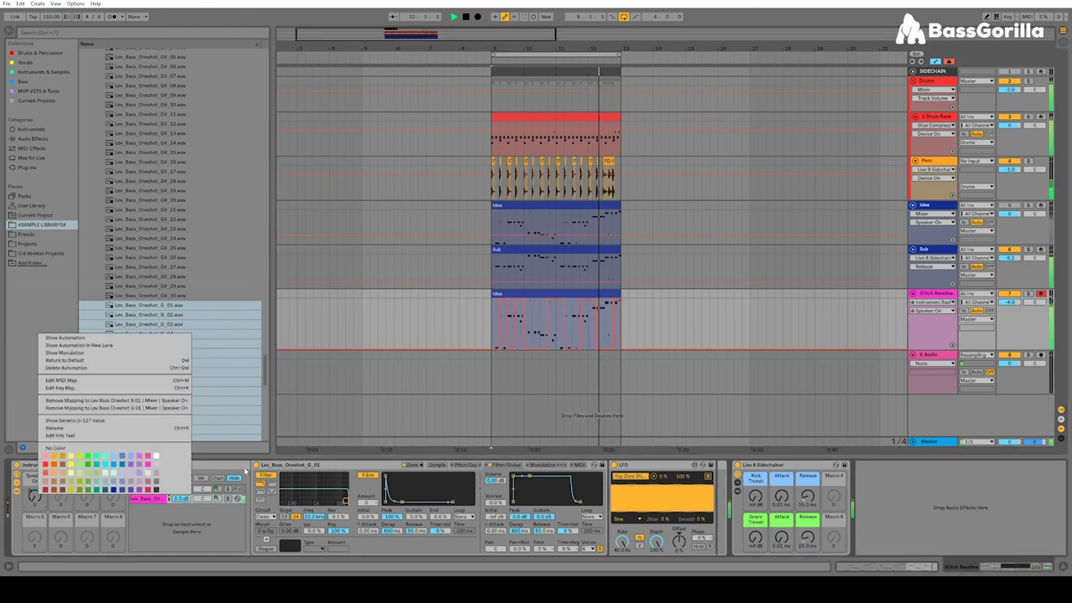
pyautogui.click(798, 484)
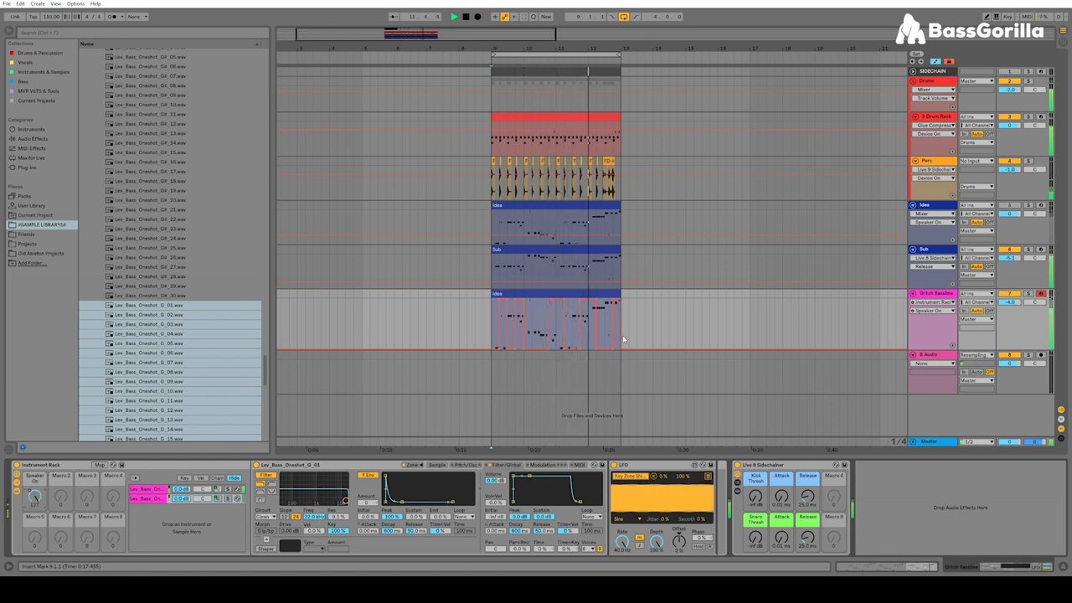
pyautogui.press('space')
# - Route the Glitch Bassline track's output to 8-Audio and set the 8 Audio track's input to No Input
pyautogui.click(939, 355)
pyautogui.click(973, 319)
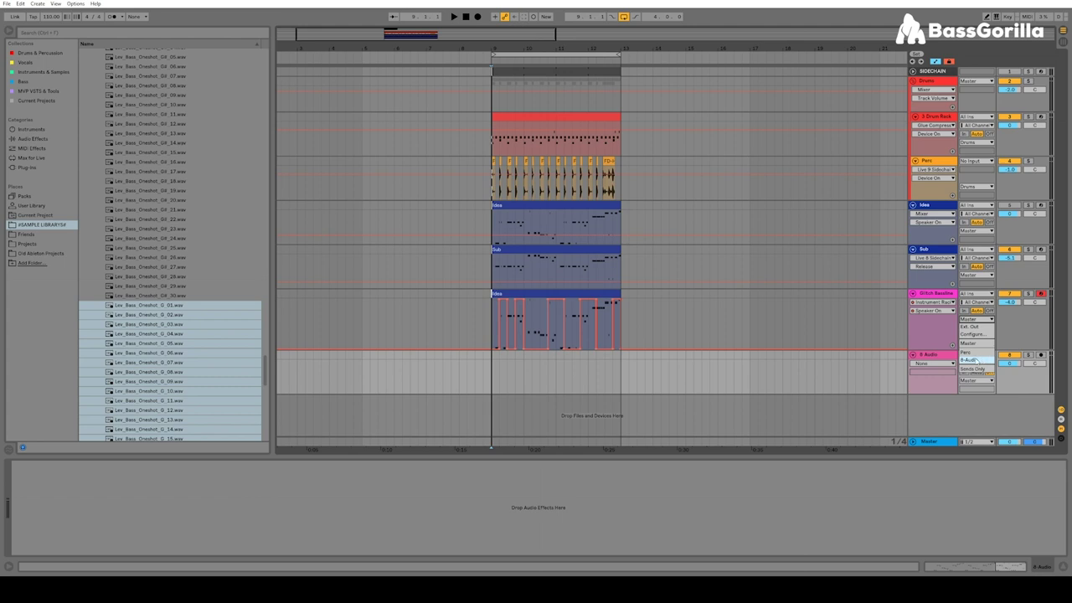
pyautogui.click(976, 360)
pyautogui.click(986, 357)
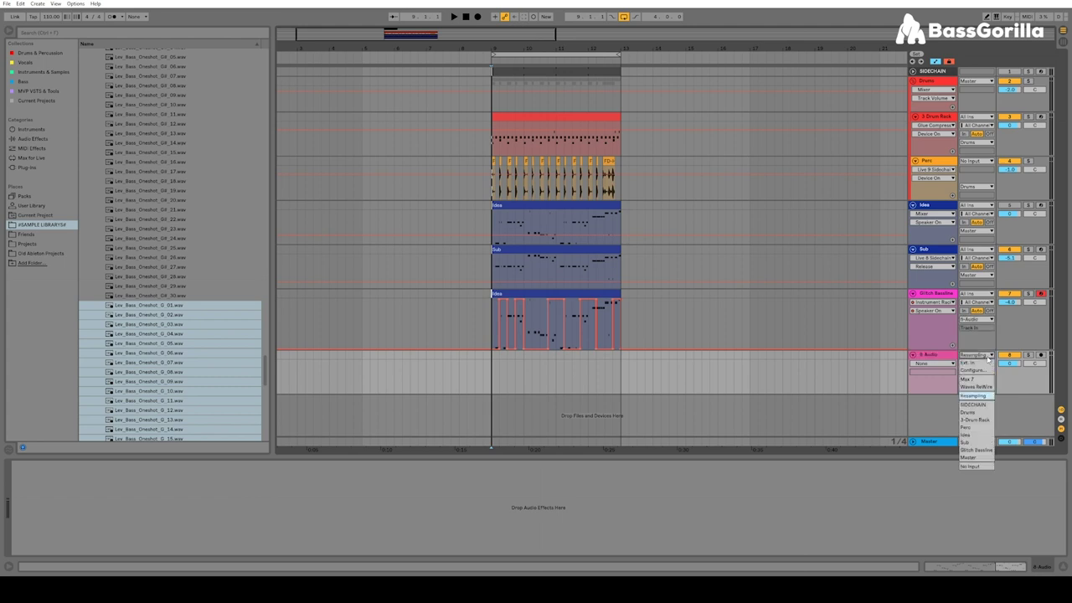
pyautogui.click(981, 467)
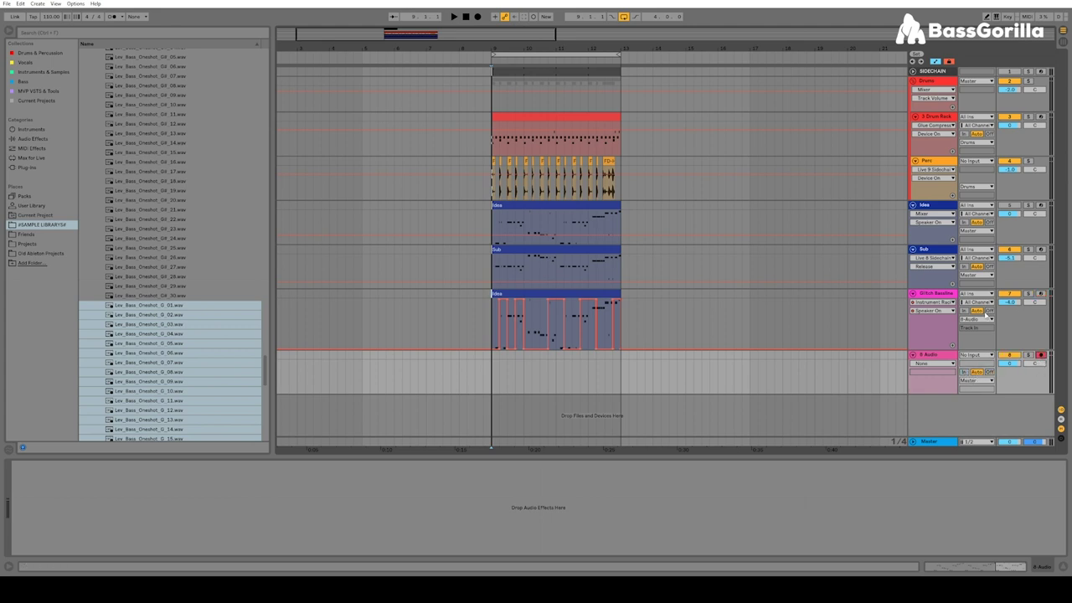
# - Record repeated loop passes of the bassline onto 8 Audio, folding the Glitch Bassline, Sub and Idea tracks while recording
pyautogui.click(478, 17)
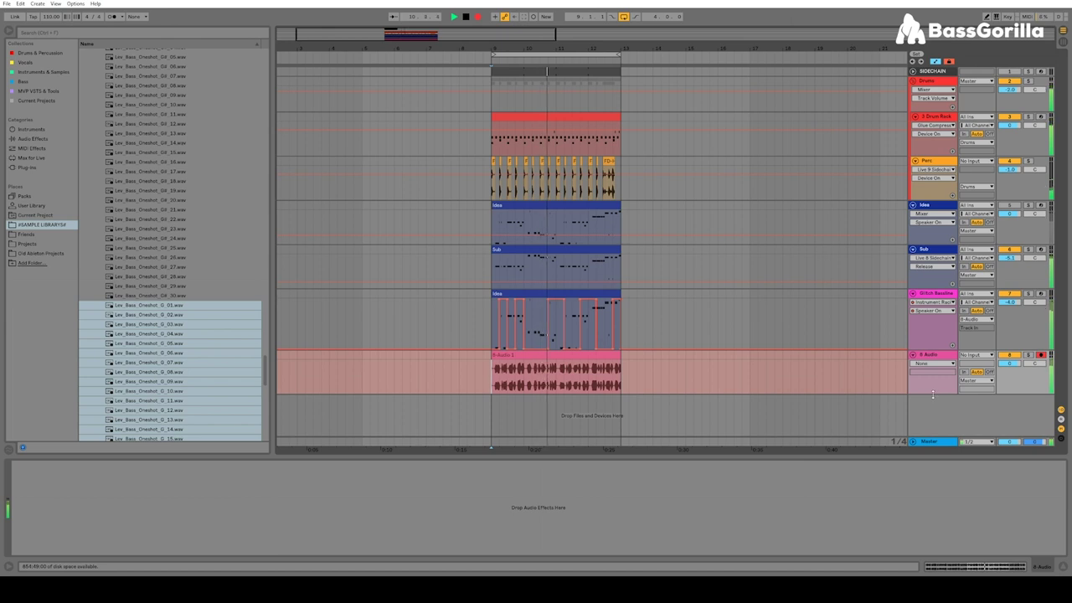
pyautogui.moveTo(933, 393); pyautogui.dragTo(932, 403)
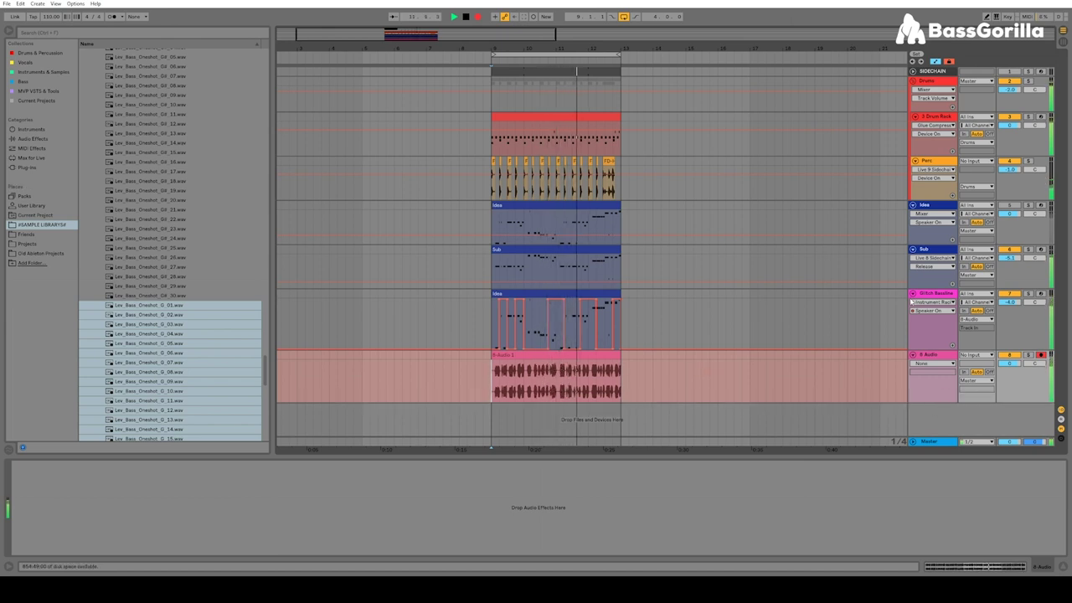
pyautogui.click(914, 293)
pyautogui.click(913, 249)
pyautogui.click(913, 205)
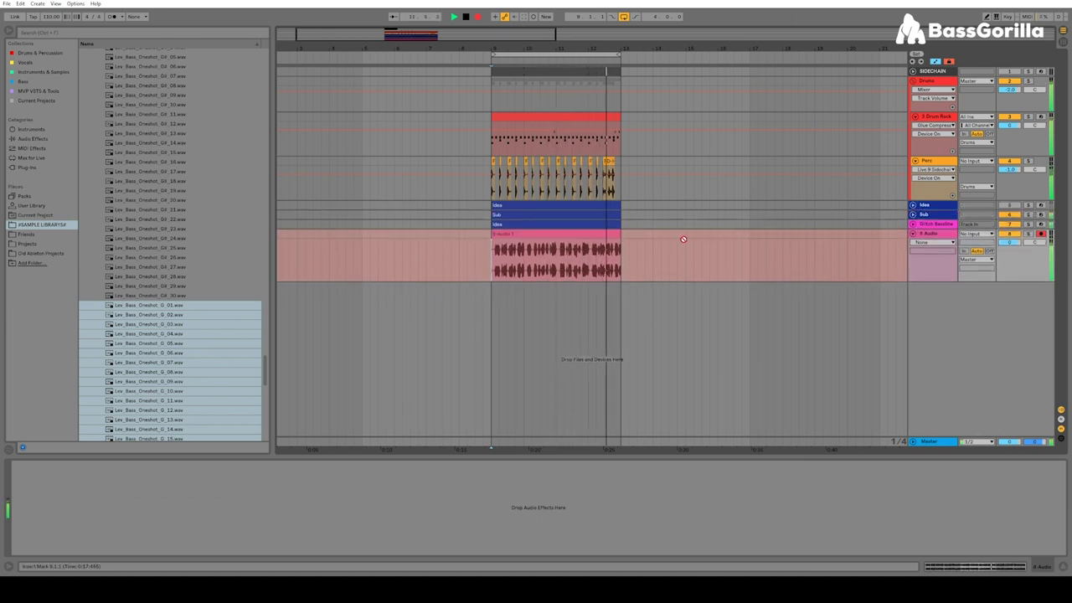
pyautogui.moveTo(535, 49); pyautogui.dragTo(513, 49)
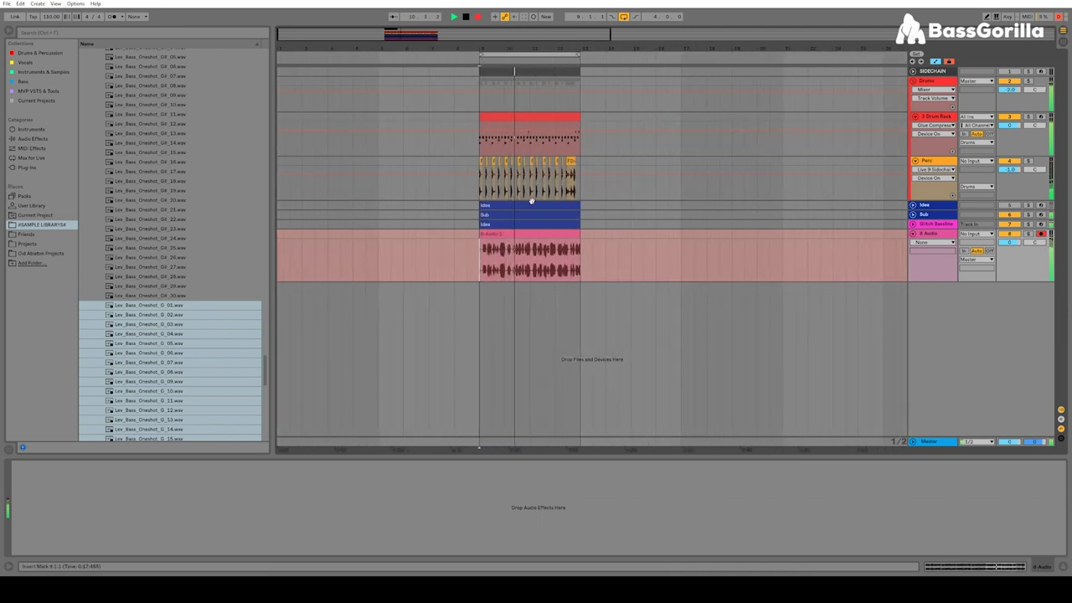
pyautogui.press('space')
# - Extend the recorded 8 Audio clip to span bars 5 to 21 and split it into four-bar takes
pyautogui.click(527, 272)
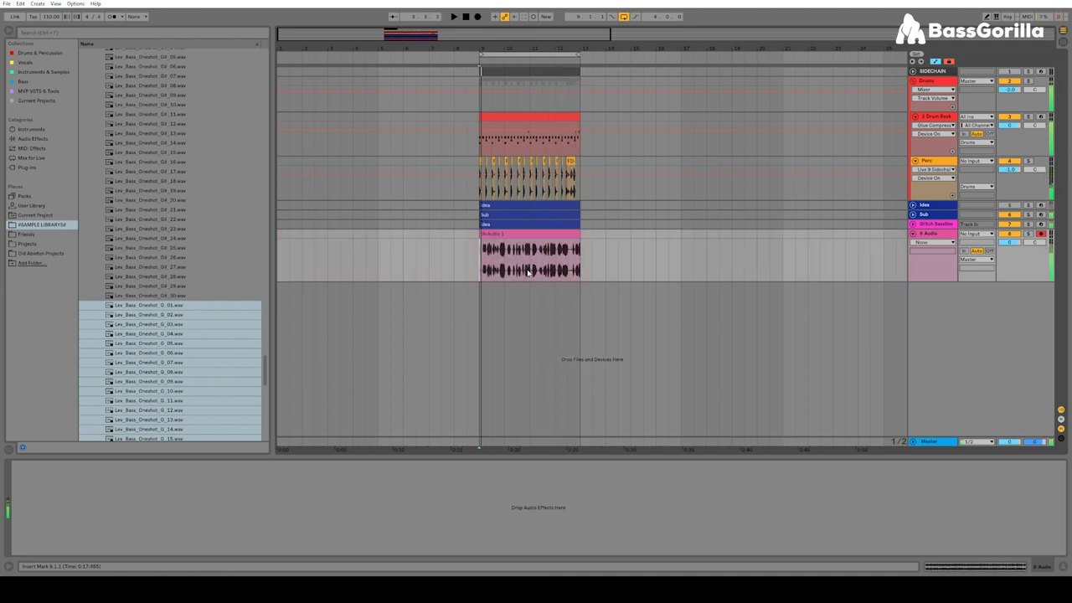
pyautogui.click(510, 235)
pyautogui.moveTo(483, 235); pyautogui.dragTo(555, 235)
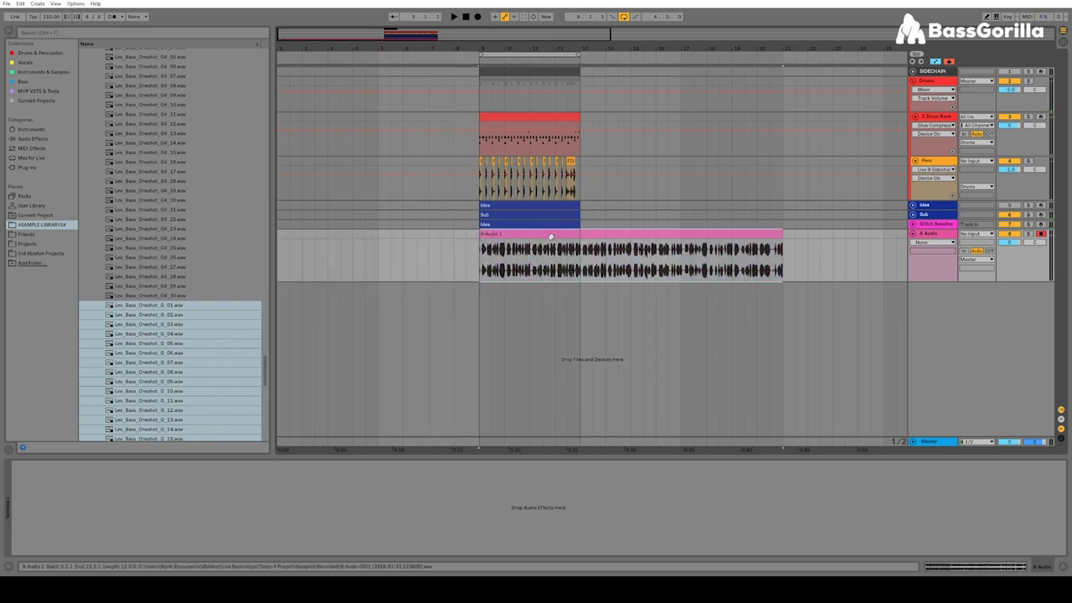
pyautogui.moveTo(453, 238); pyautogui.dragTo(348, 243)
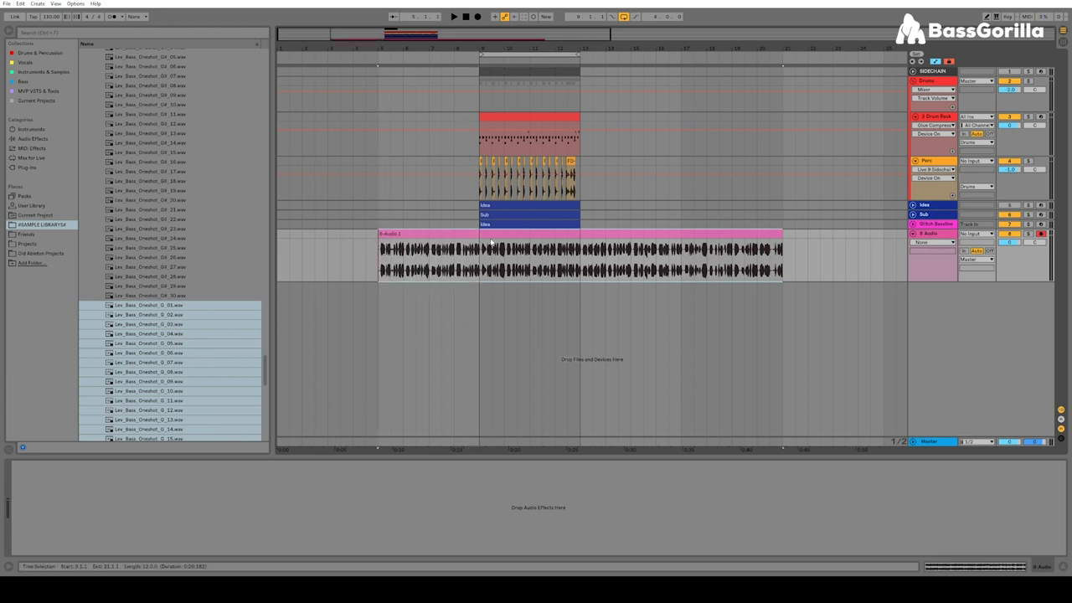
pyautogui.moveTo(482, 262); pyautogui.dragTo(579, 266)
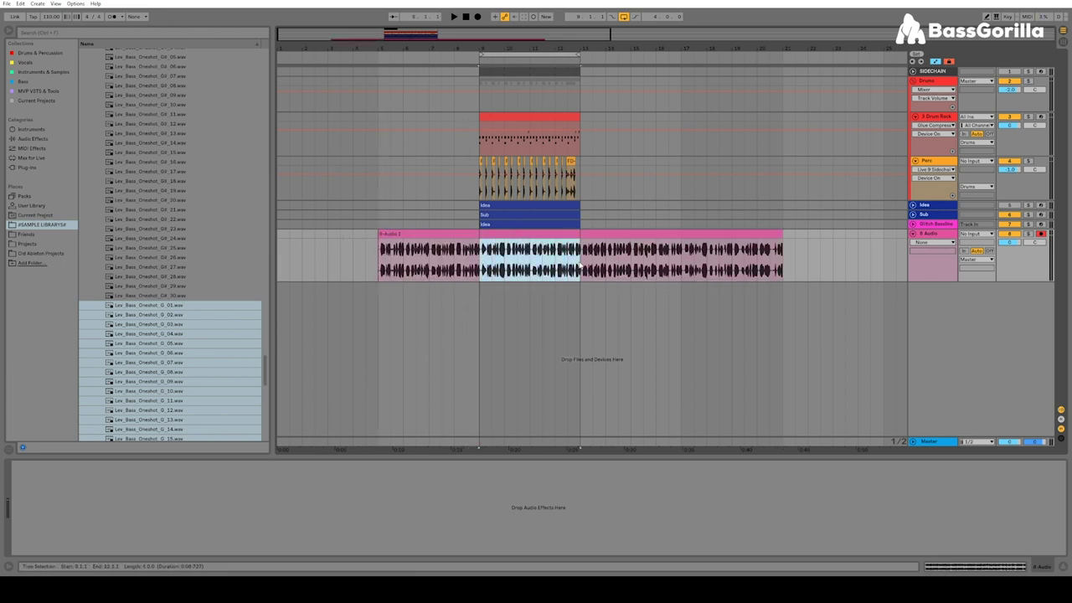
pyautogui.click(680, 267)
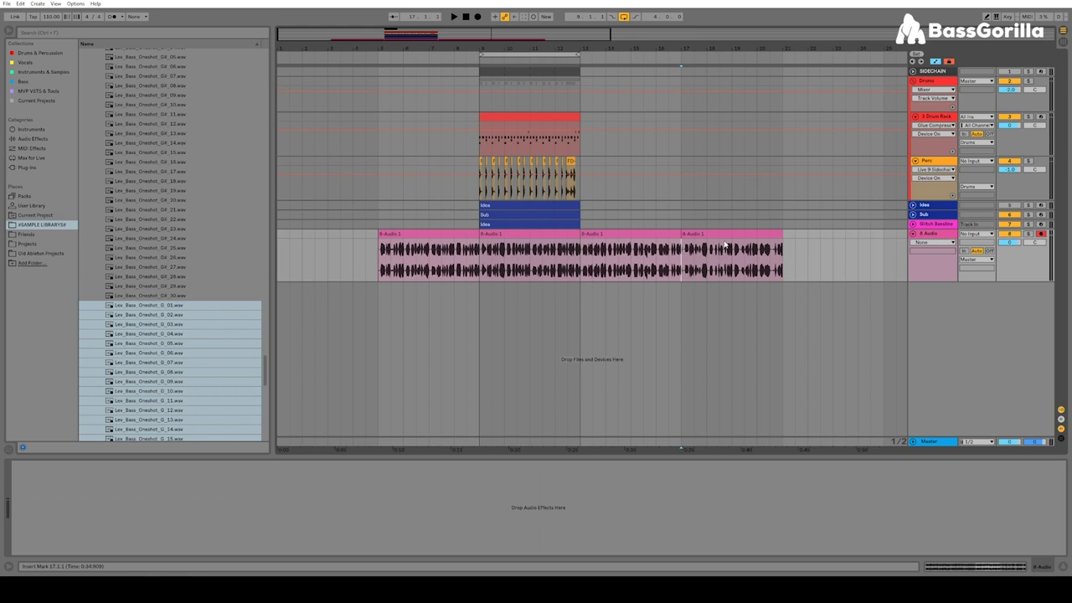
# - Spread the four takes across 8 Audio and three new audio tracks, each aligned from bar 9 to bar 13
pyautogui.hotkey('ctrl', 't')
pyautogui.hotkey('ctrl', 't')
pyautogui.hotkey('ctrl', 't')
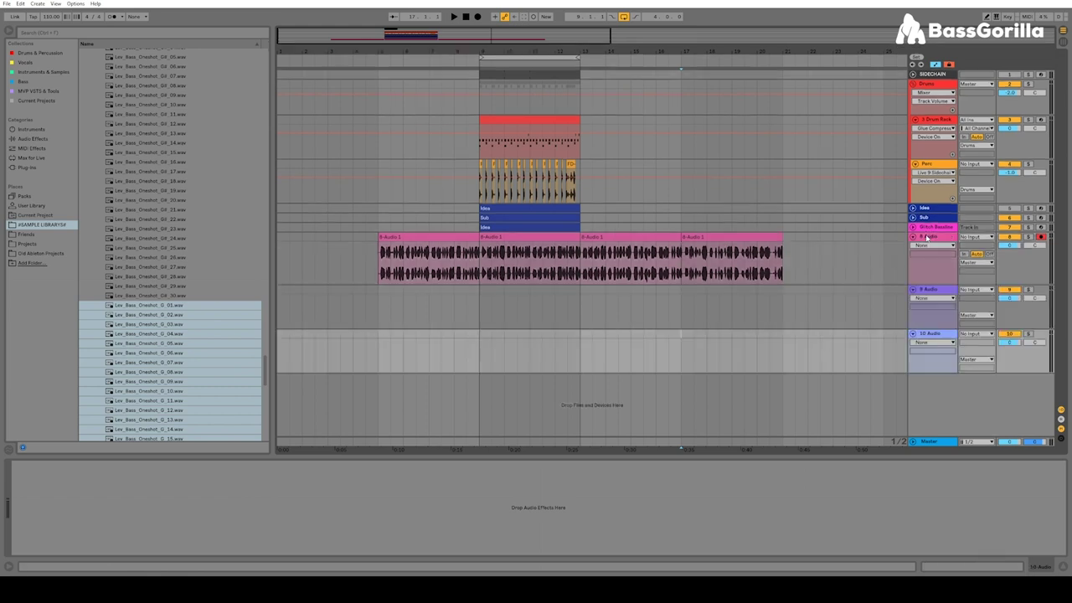
pyautogui.moveTo(507, 238); pyautogui.dragTo(513, 293)
pyautogui.moveTo(459, 240); pyautogui.dragTo(504, 347)
pyautogui.moveTo(716, 244); pyautogui.dragTo(515, 392)
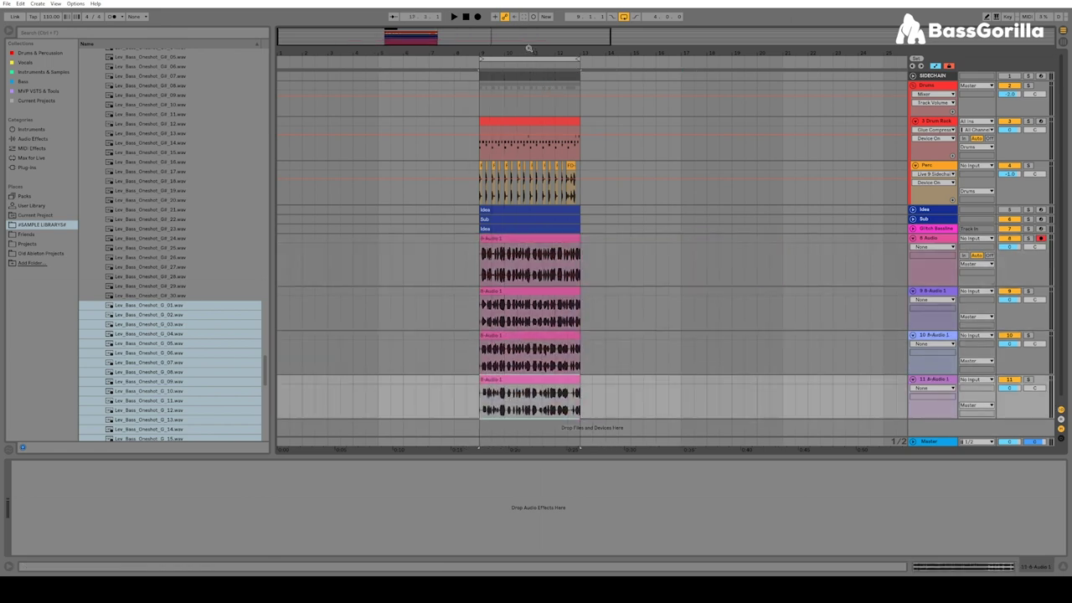
# - Solo the 8 Audio track and play its take from bar 9
pyautogui.press('z')
pyautogui.click(496, 266)
pyautogui.press('space')
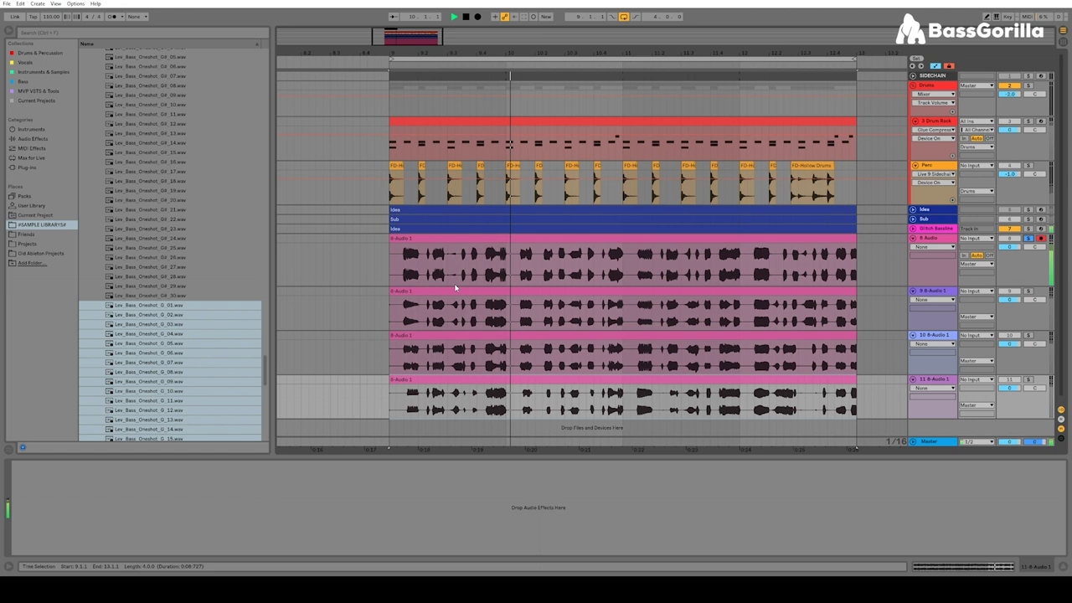
pyautogui.press('space')
# - Delete the section from 10.1.2 to 10.2.2 of the 8 Audio take and play back the gap
pyautogui.click(512, 274)
pyautogui.keyDown('shift'); pyautogui.click(538, 272); pyautogui.keyUp('shift')
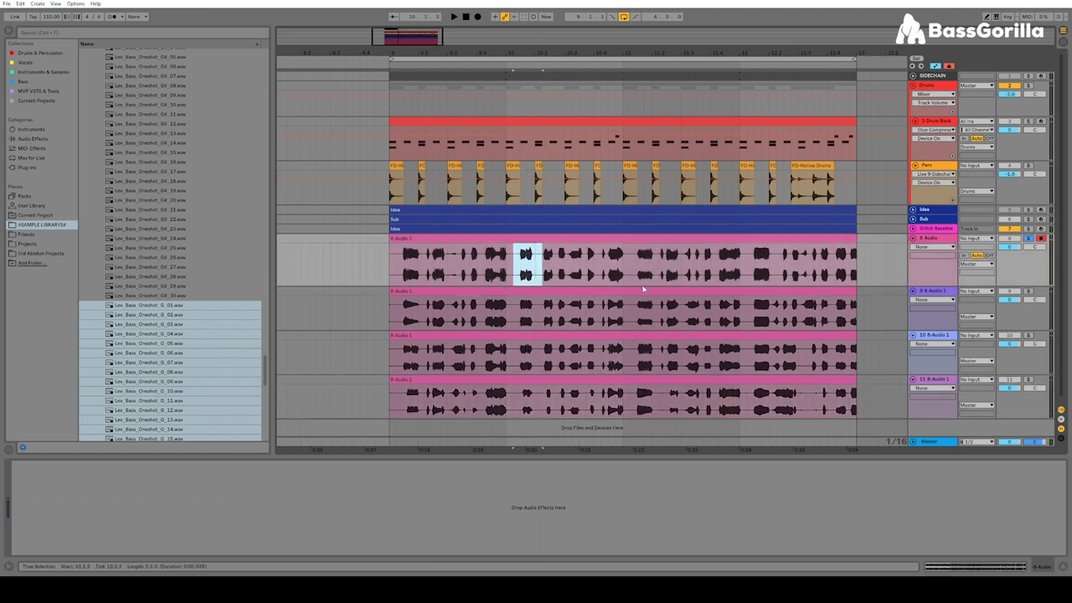
pyautogui.hotkey('ctrl', 'e')
pyautogui.press('space')
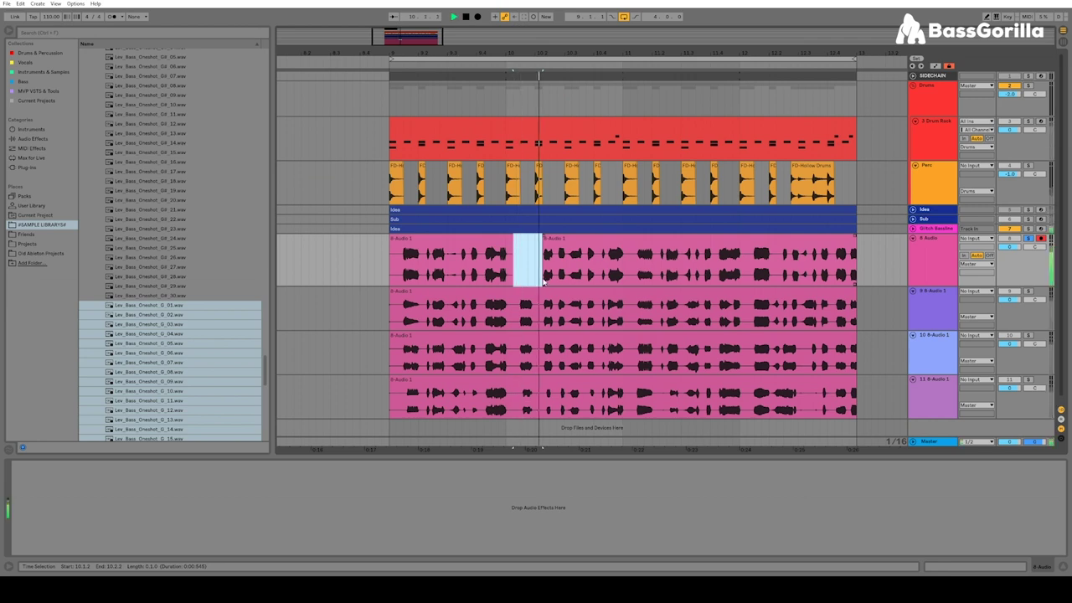
pyautogui.press('space')
pyautogui.press('space')
pyautogui.press('space')
pyautogui.press('space')
pyautogui.press('space')
# - Unfold the Glitch Bassline track, route its output back to Master and fold it again
pyautogui.click(935, 229)
pyautogui.click(913, 229)
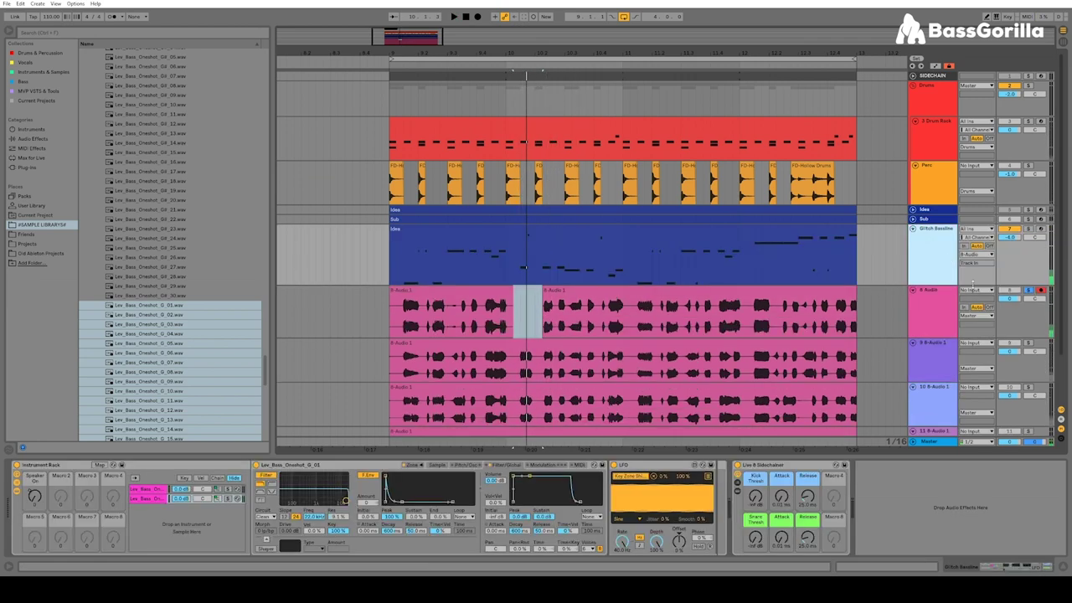
pyautogui.click(982, 256)
pyautogui.click(983, 280)
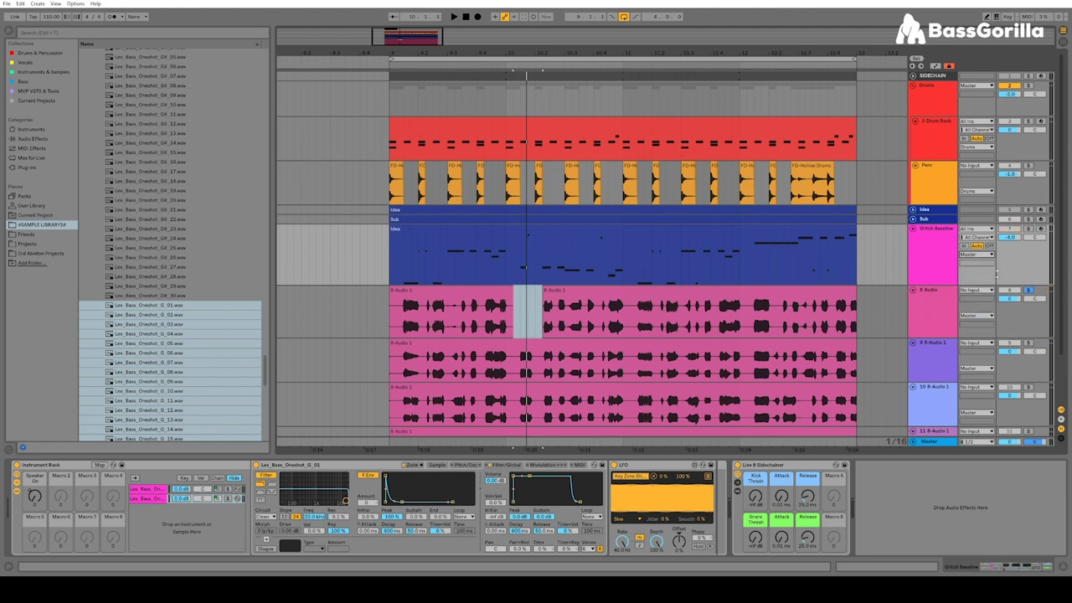
pyautogui.click(913, 229)
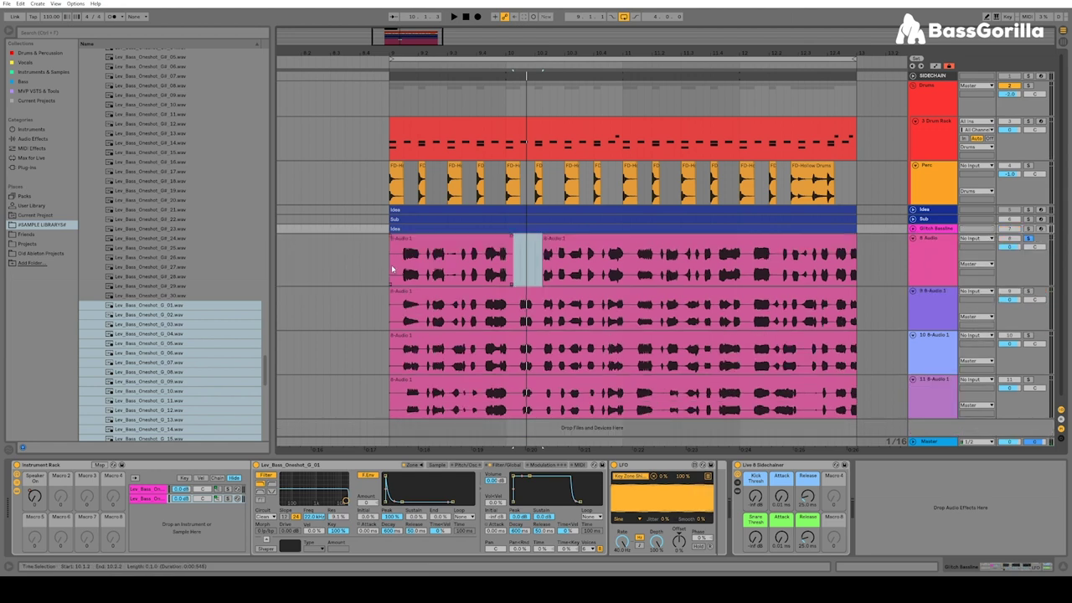
# - Play the 8 Audio take from bar 9 and delete its section from 11.3.4 to 12.1.2
pyautogui.click(392, 270)
pyautogui.press('space')
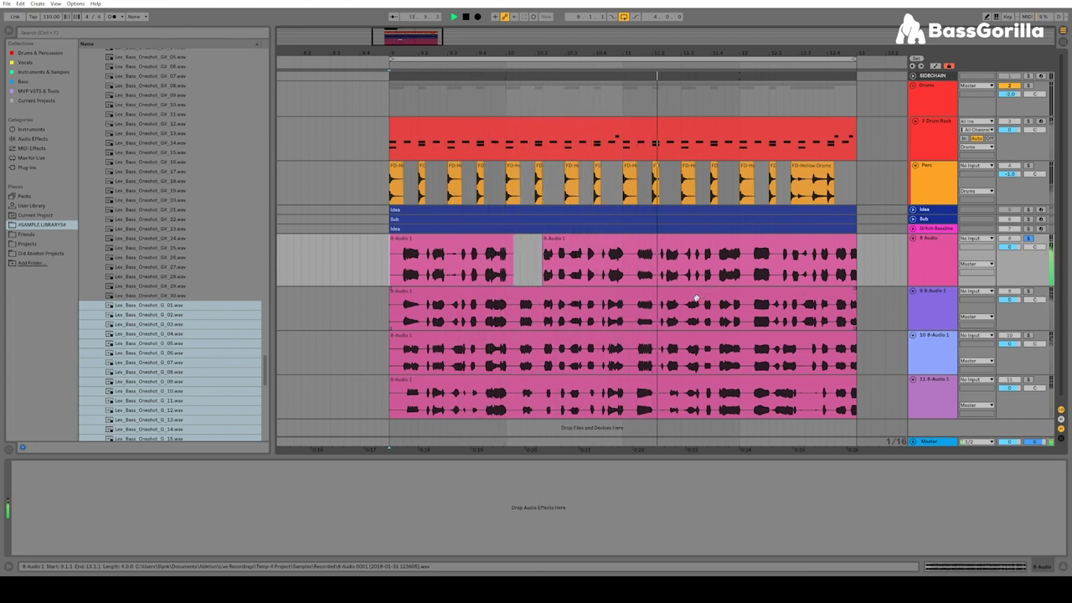
pyautogui.press('space')
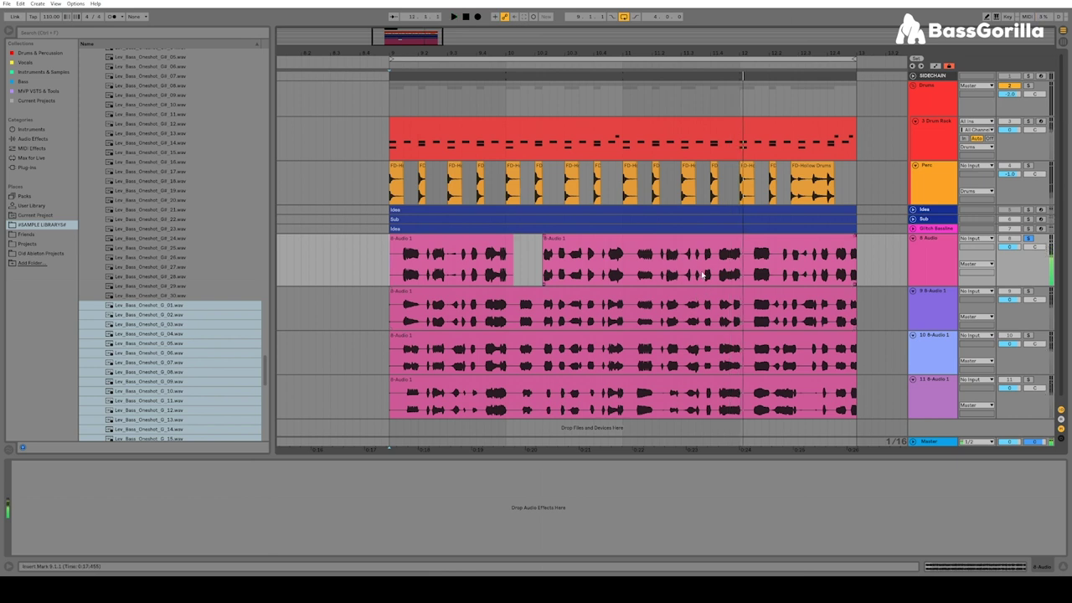
pyautogui.moveTo(704, 275); pyautogui.dragTo(718, 273)
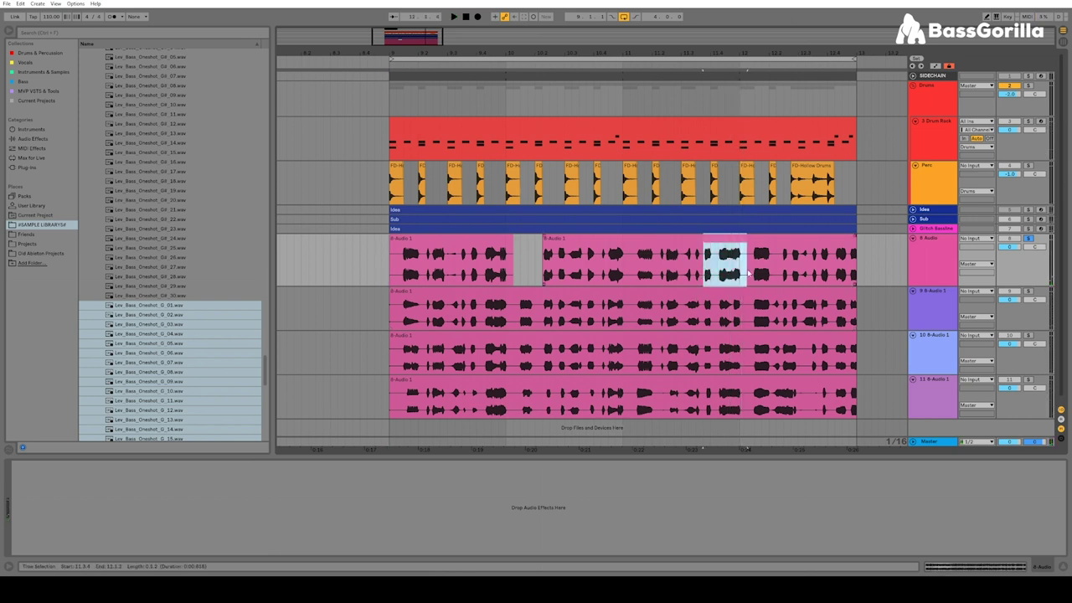
pyautogui.press('Delete')
pyautogui.press('space')
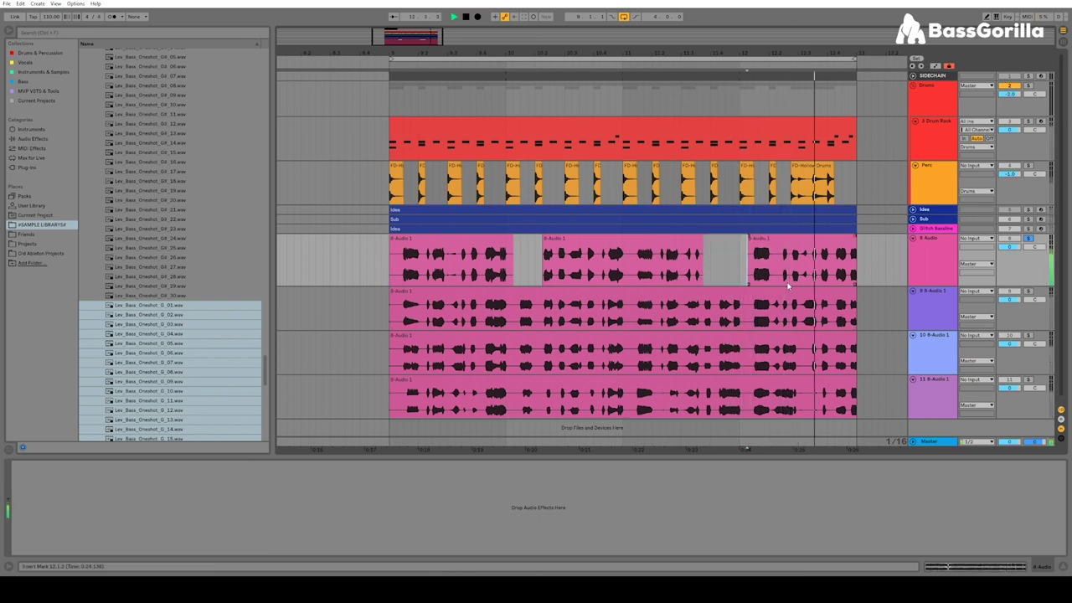
pyautogui.press('space')
# - Try to delete the section from 12.2.2 to 12.4.2 of the 8 Audio take
pyautogui.moveTo(777, 270); pyautogui.dragTo(823, 270)
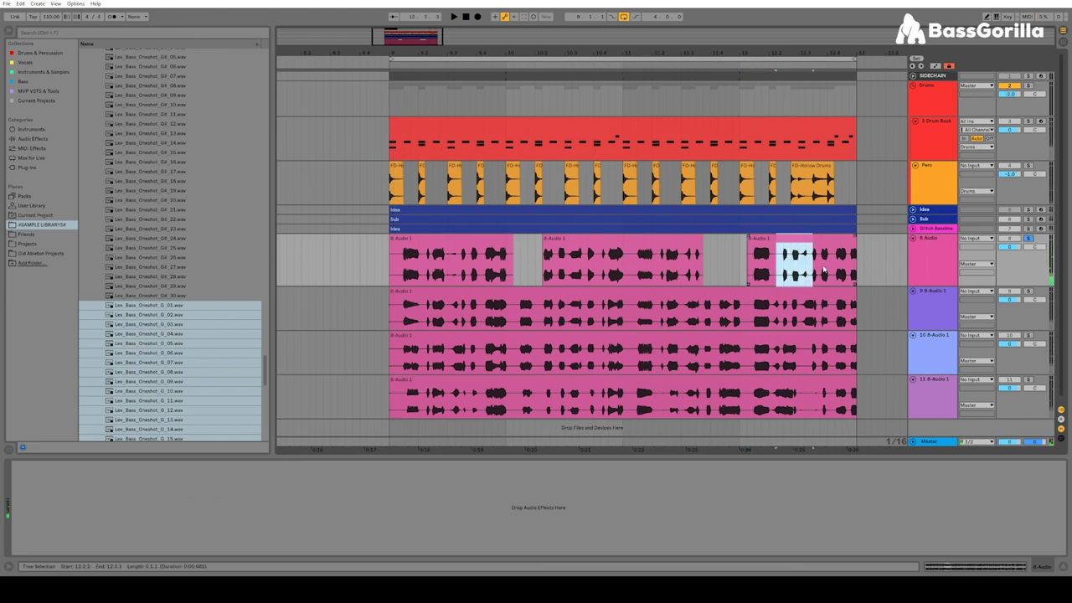
pyautogui.press('Delete')
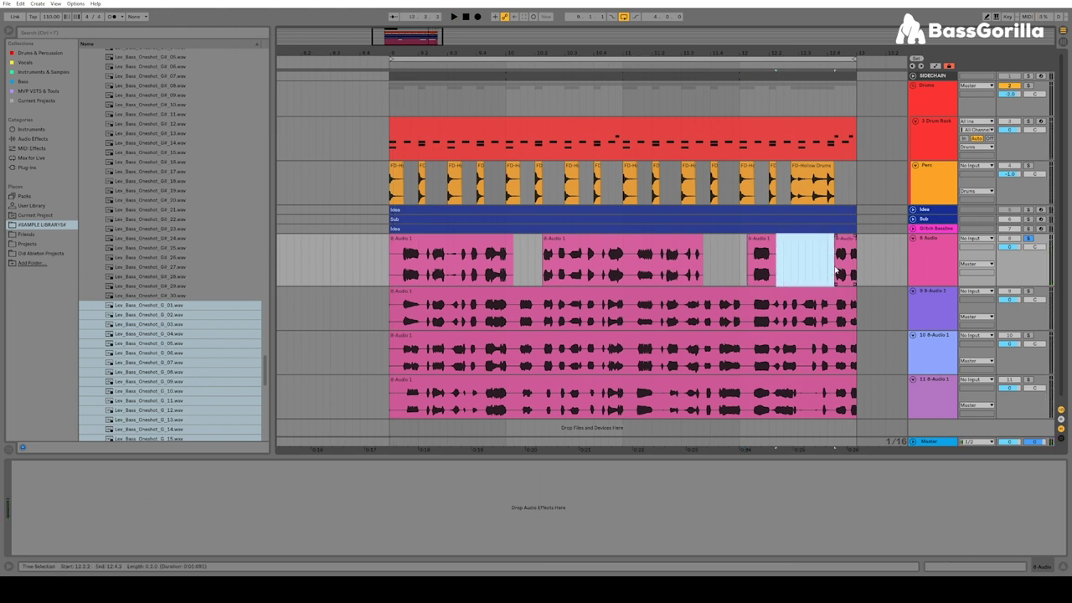
pyautogui.click(837, 272)
pyautogui.hotkey('ctrl', 'z')
# - Audition the 8 Audio take from 12.2.2 and delete its section from 12.3.4 to 12.4.2
pyautogui.click(780, 271)
pyautogui.press('space')
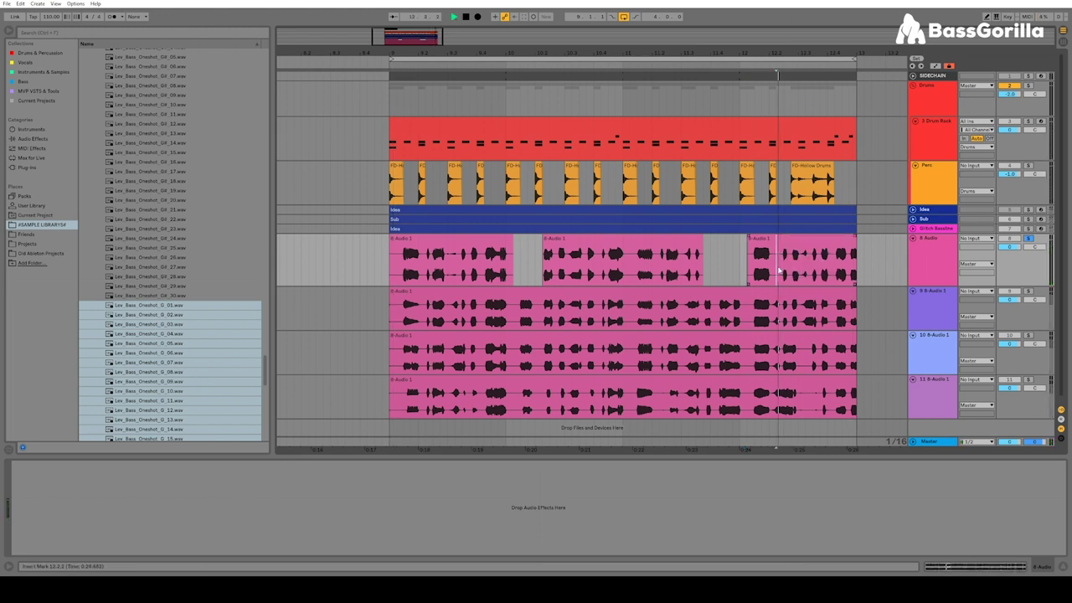
pyautogui.press('space')
pyautogui.moveTo(819, 272); pyautogui.dragTo(829, 271)
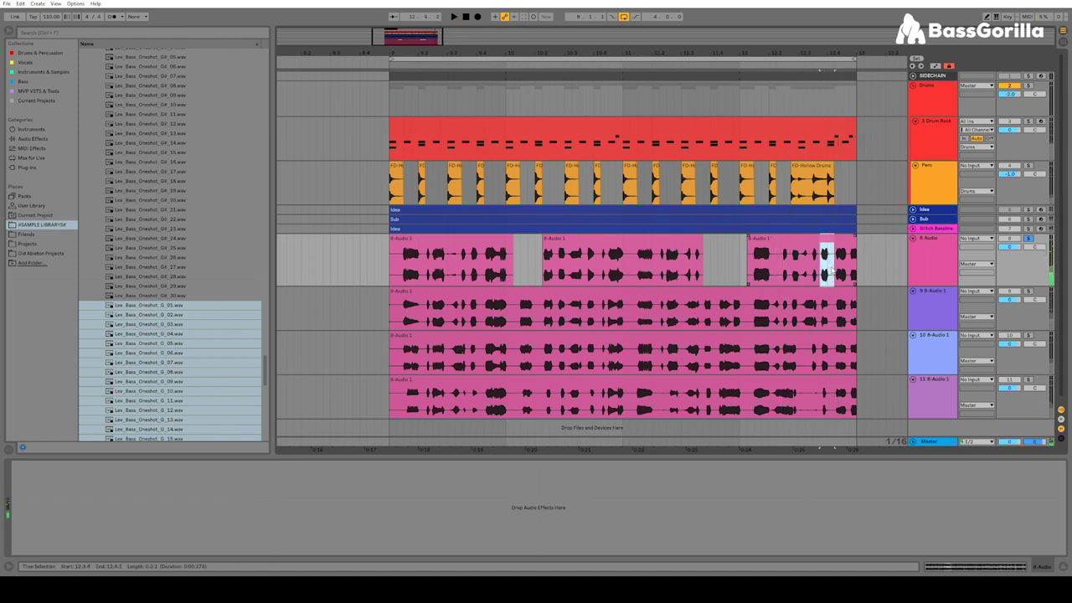
pyautogui.press('Delete')
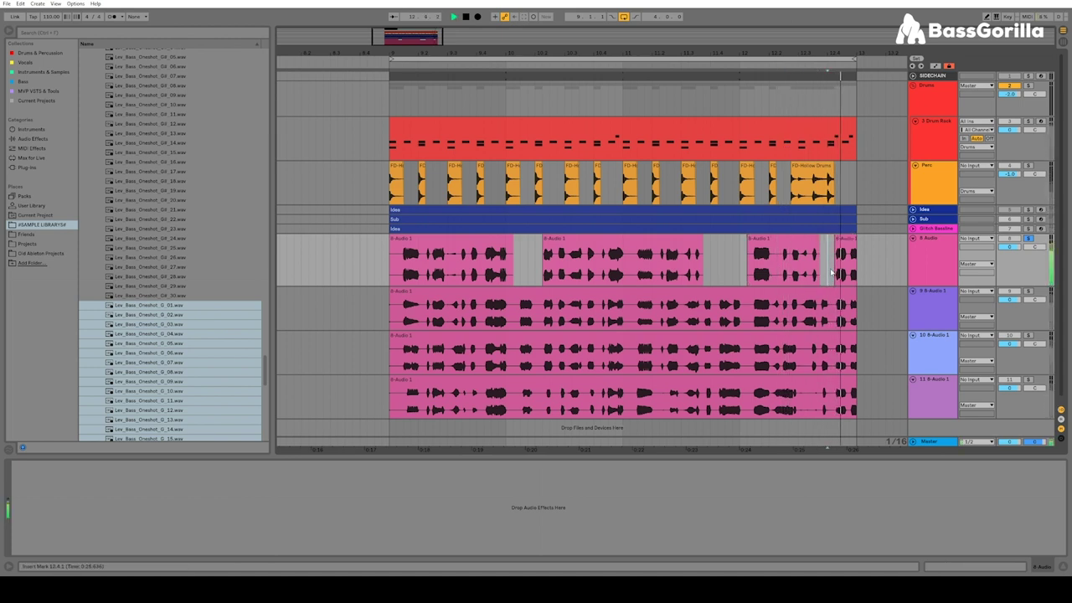
pyautogui.press('space')
pyautogui.press('space')
pyautogui.press('space')
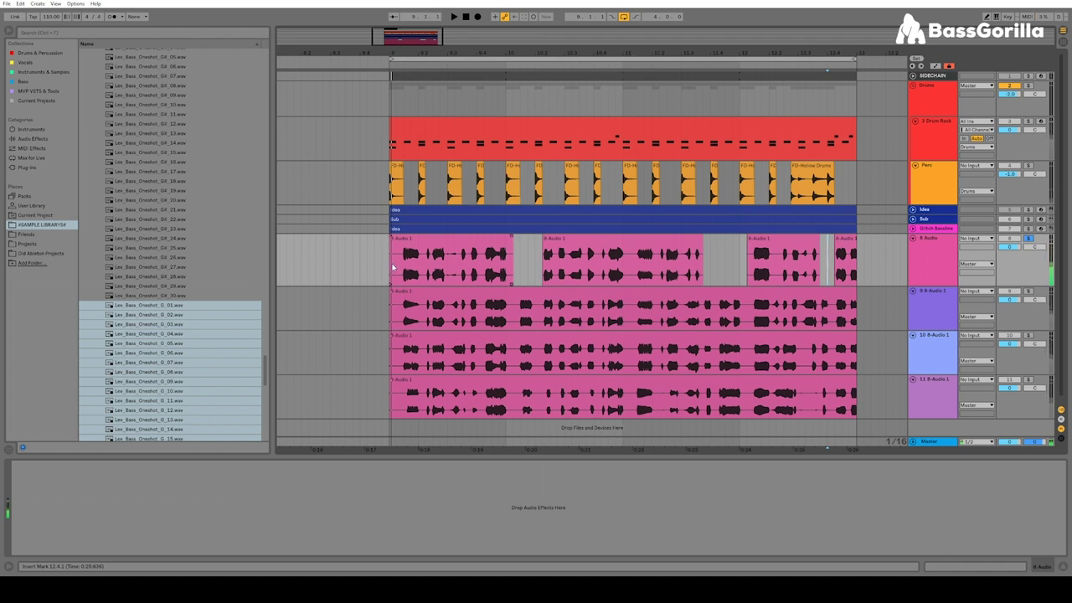
# - Play the 8 Audio take from bar 9
pyautogui.click(394, 266)
pyautogui.press('space')
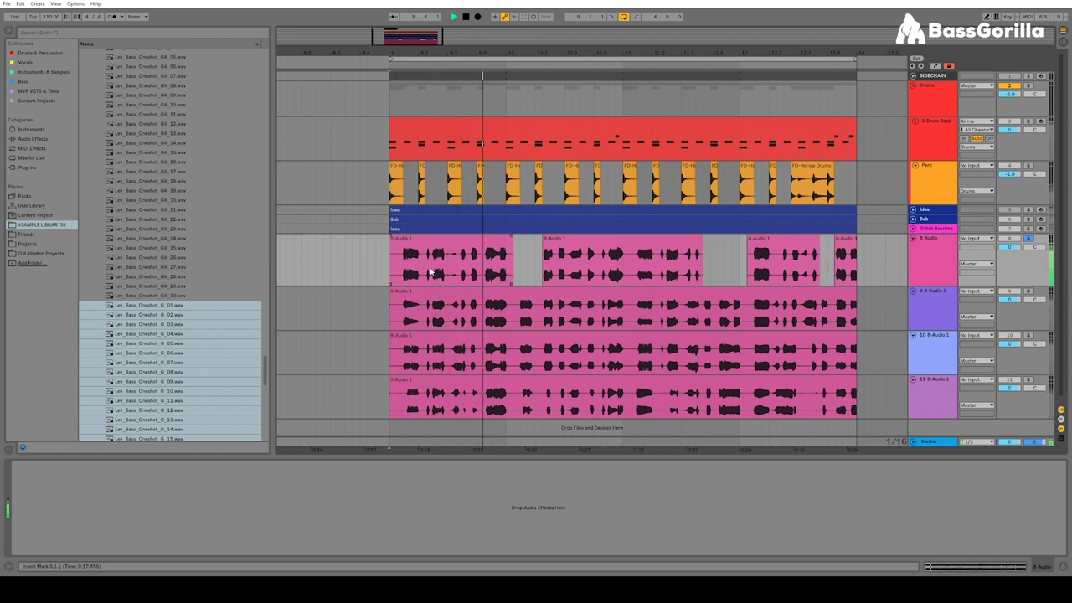
pyautogui.press('space')
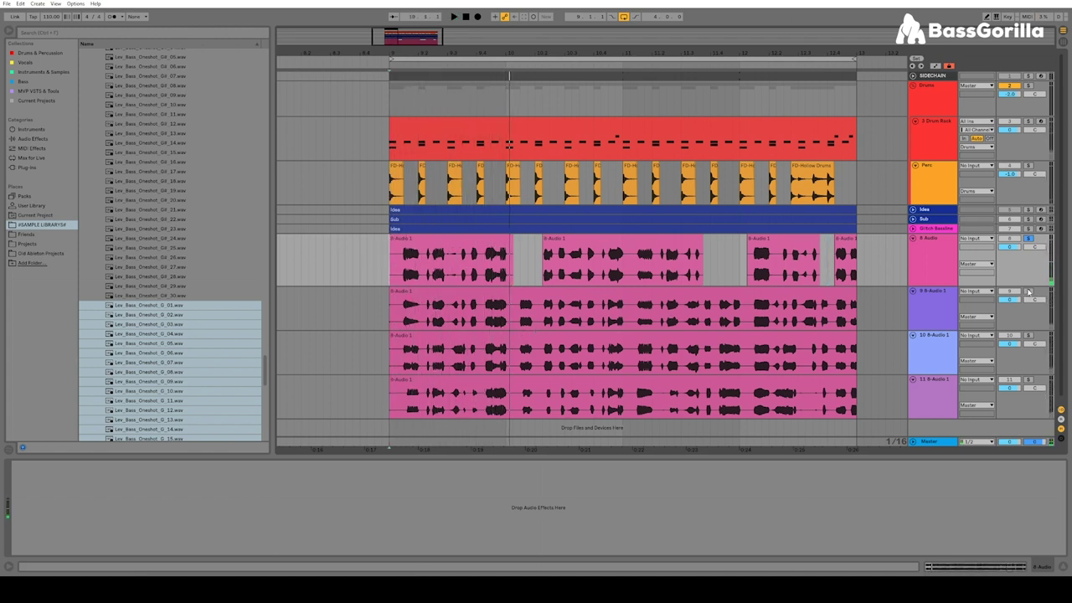
# - Compare tracks 9, 10 and 11 from bar 10 and move track 9's section from 10.1.2 to 10.2.2 into the 8 Audio gap
pyautogui.click(507, 320)
pyautogui.press('space')
pyautogui.press('space')
pyautogui.press('space')
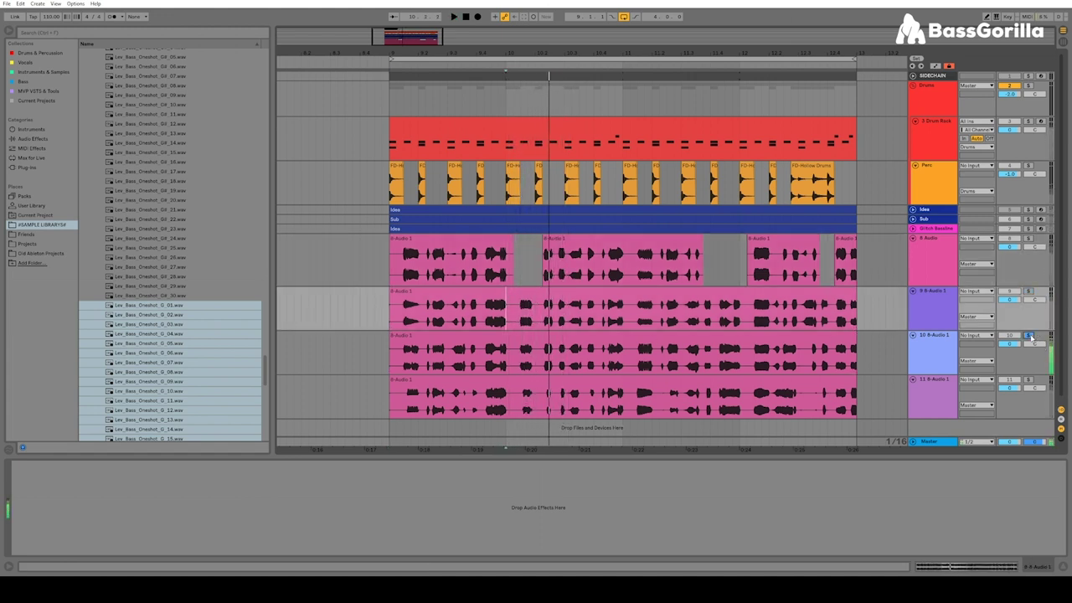
pyautogui.click(1029, 380)
pyautogui.press('space')
pyautogui.press('space')
pyautogui.click(1029, 292)
pyautogui.press('space')
pyautogui.press('space')
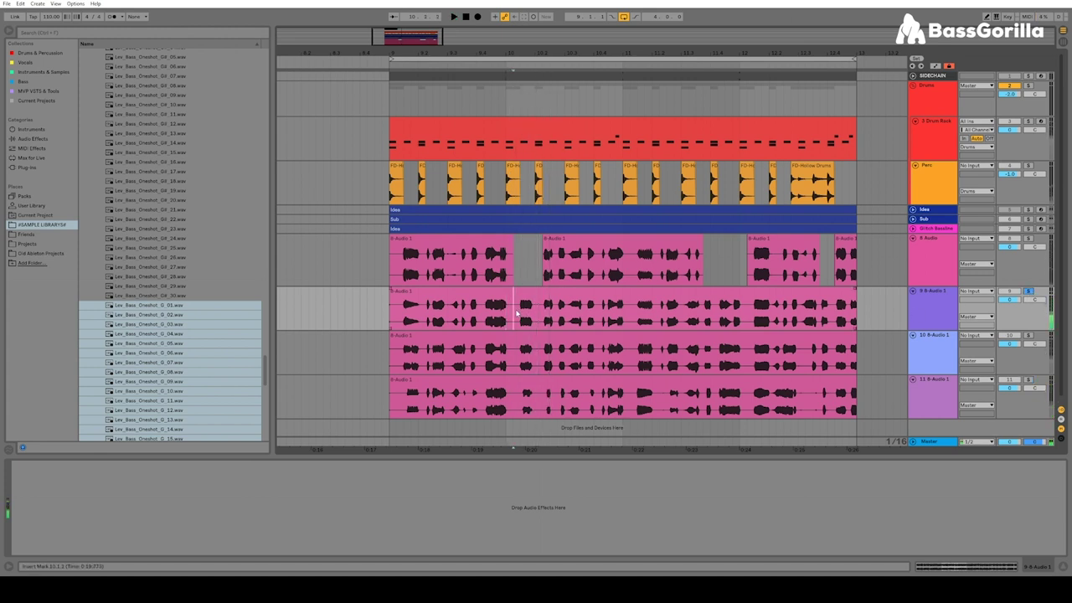
pyautogui.moveTo(517, 312); pyautogui.dragTo(529, 266)
# - Audition track 9 from 10.2.2 and replace the 8 Audio section from 10.4.3 to 11.1.2 with track 9's section
pyautogui.click(575, 293)
pyautogui.press('space')
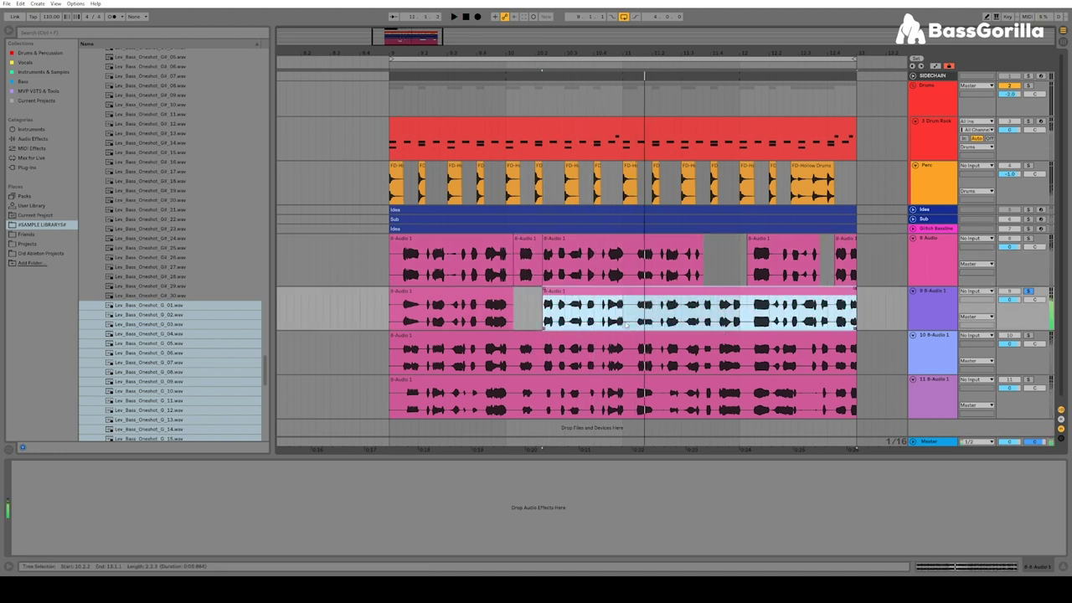
pyautogui.click(606, 321)
pyautogui.click(600, 319)
pyautogui.press('space')
pyautogui.press('space')
pyautogui.press('space')
pyautogui.press('space')
pyautogui.moveTo(615, 318); pyautogui.dragTo(622, 263)
# - Compare the takes and fill the 8 Audio gap with track 10's section from 11.3.4 to 11.4.2 and track 9's section up to 12.1.2
pyautogui.click(634, 314)
pyautogui.press('space')
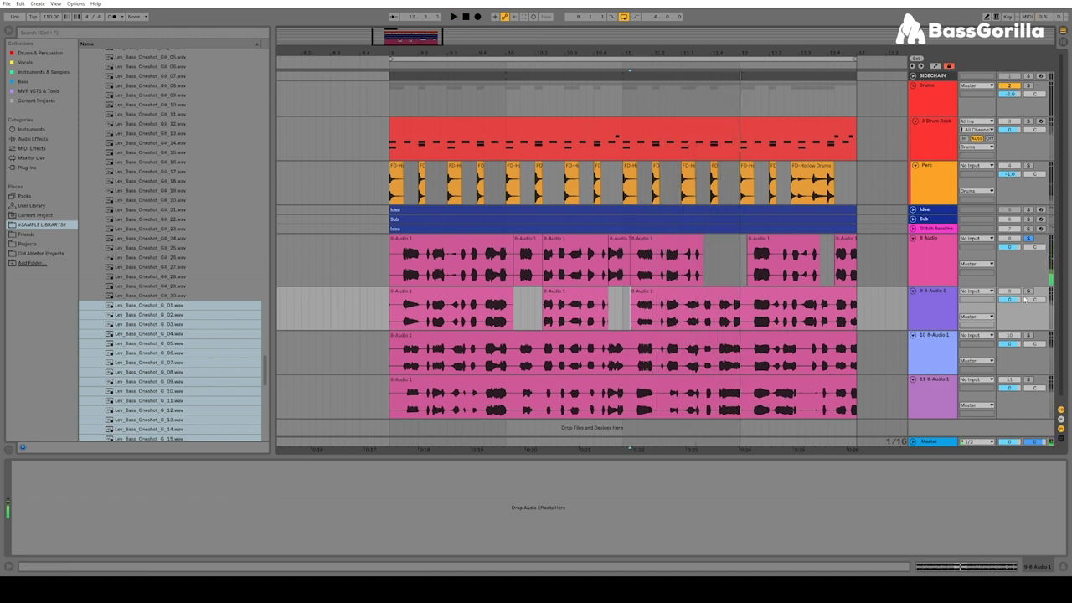
pyautogui.press('space')
pyautogui.click(655, 362)
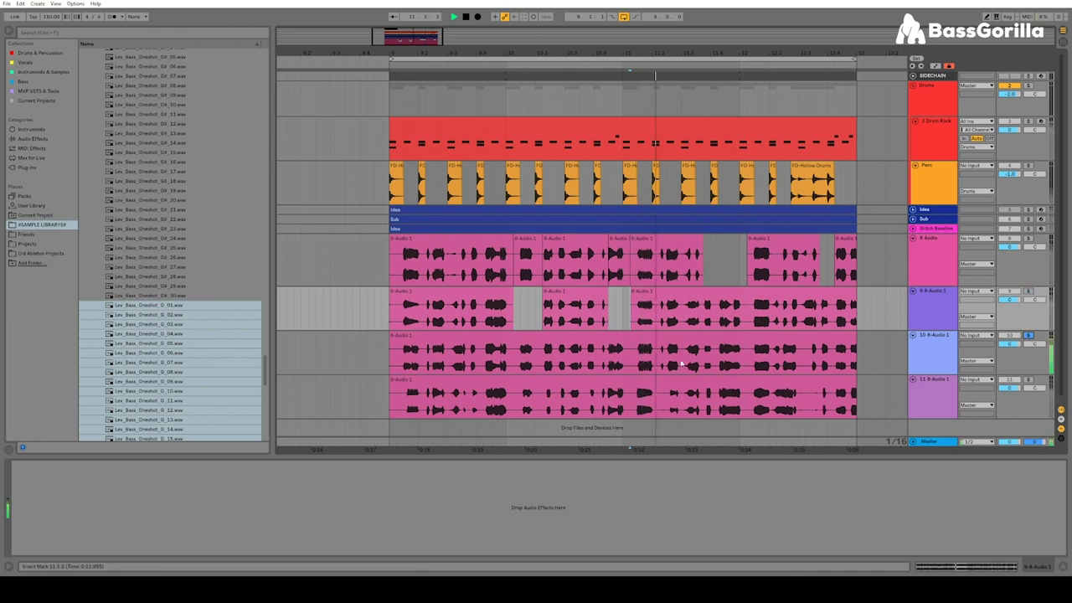
pyautogui.press('space')
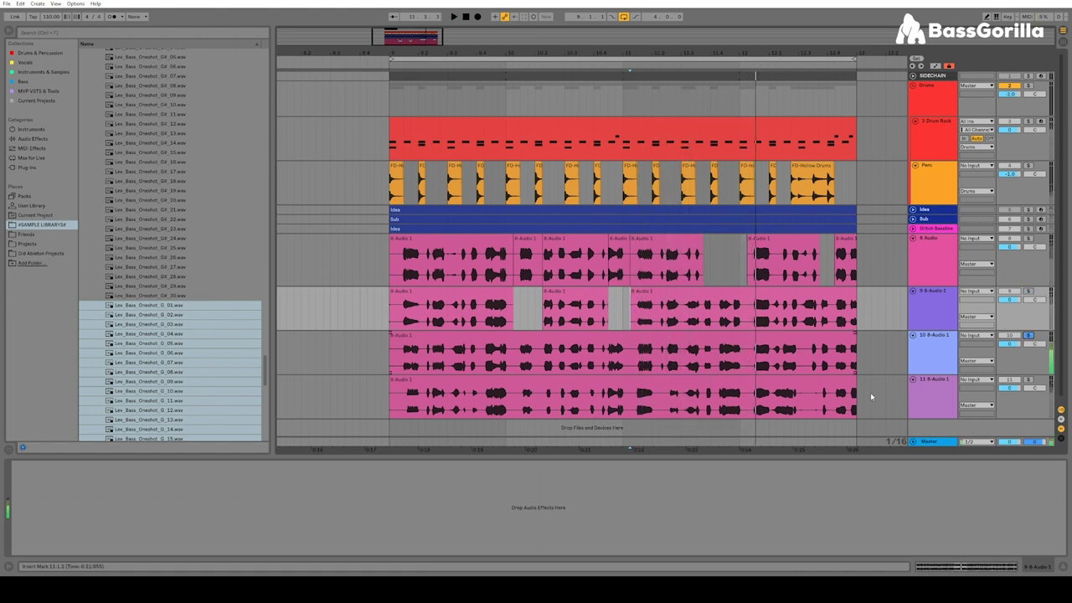
pyautogui.click(706, 391)
pyautogui.click(705, 401)
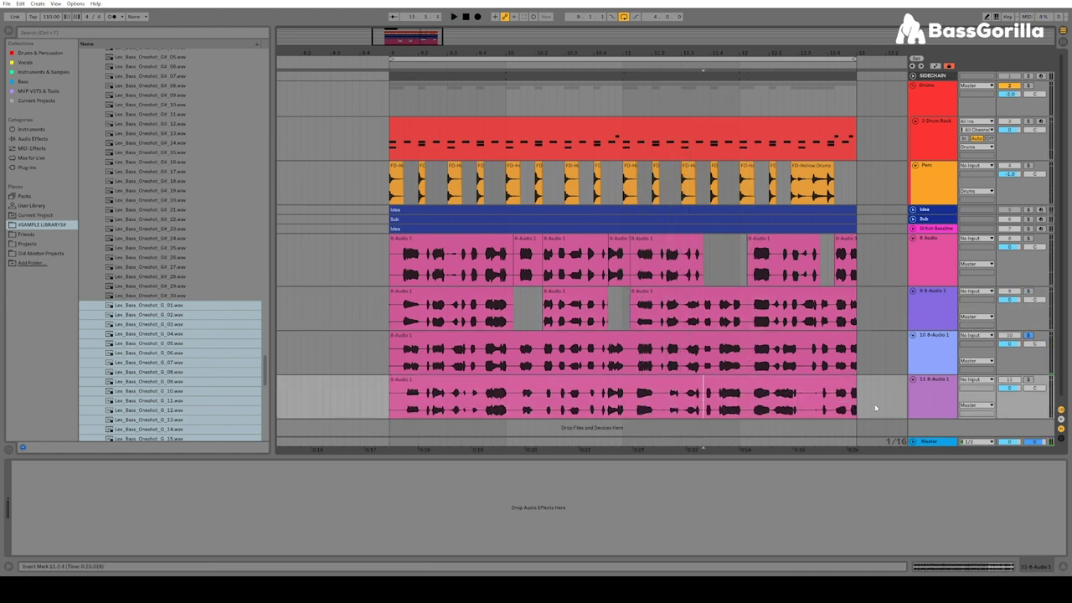
pyautogui.click(1029, 380)
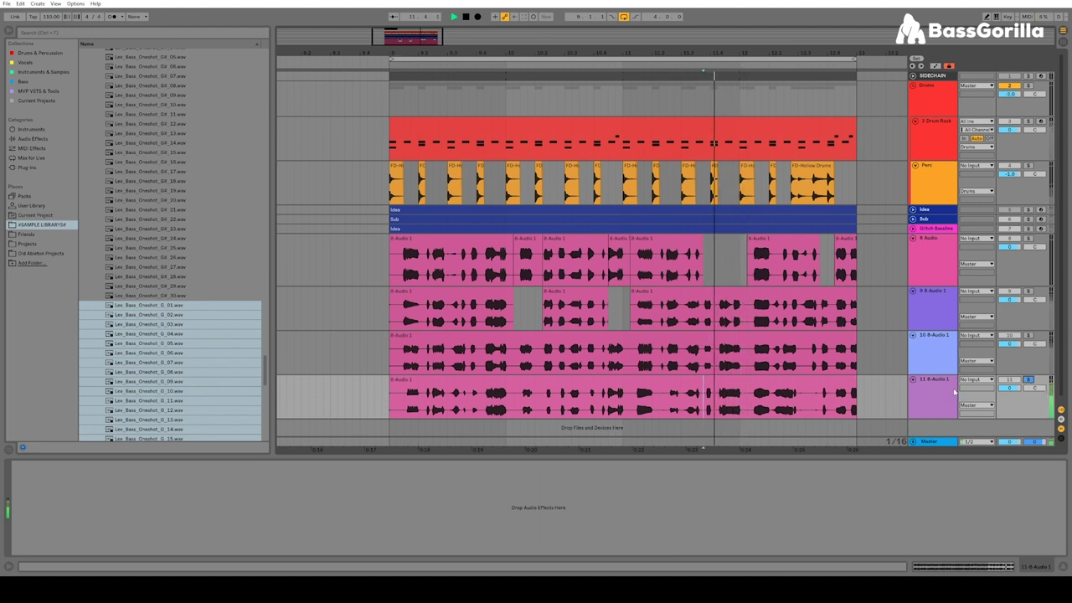
pyautogui.click(1029, 335)
pyautogui.press('space')
pyautogui.moveTo(704, 345); pyautogui.dragTo(741, 277)
# - Play the 8 Audio take from 11.3.4
pyautogui.click(704, 269)
pyautogui.press('space')
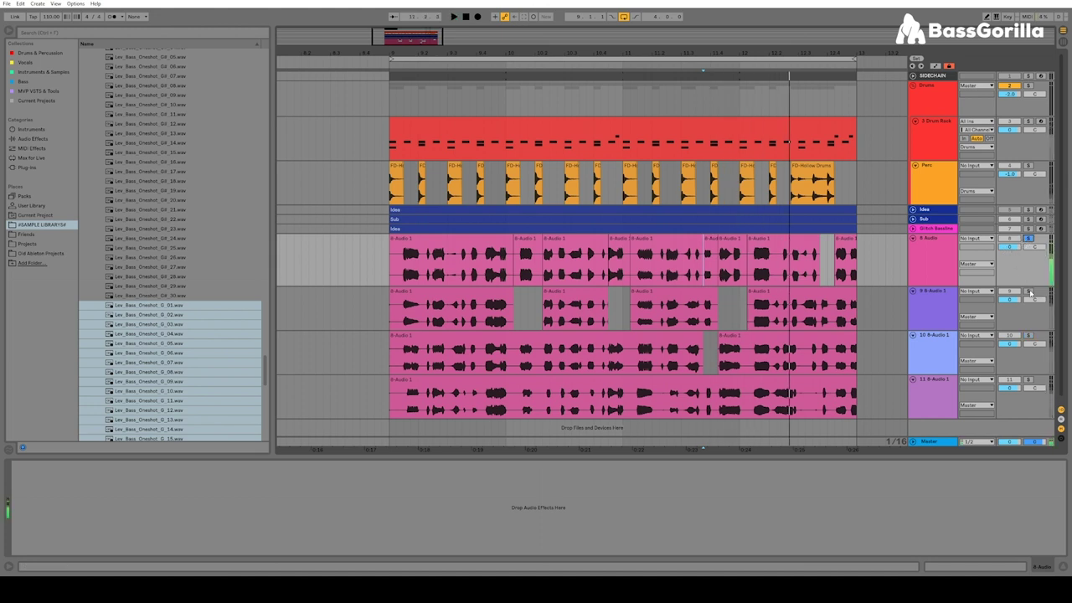
pyautogui.press('space')
pyautogui.press('space')
# - Compare tracks 9, 10 and 11 from 12.3.1 and move track 9's section from 12.3.4 to 12.4.2 into the 8 Audio gap
pyautogui.click(798, 316)
pyautogui.press('space')
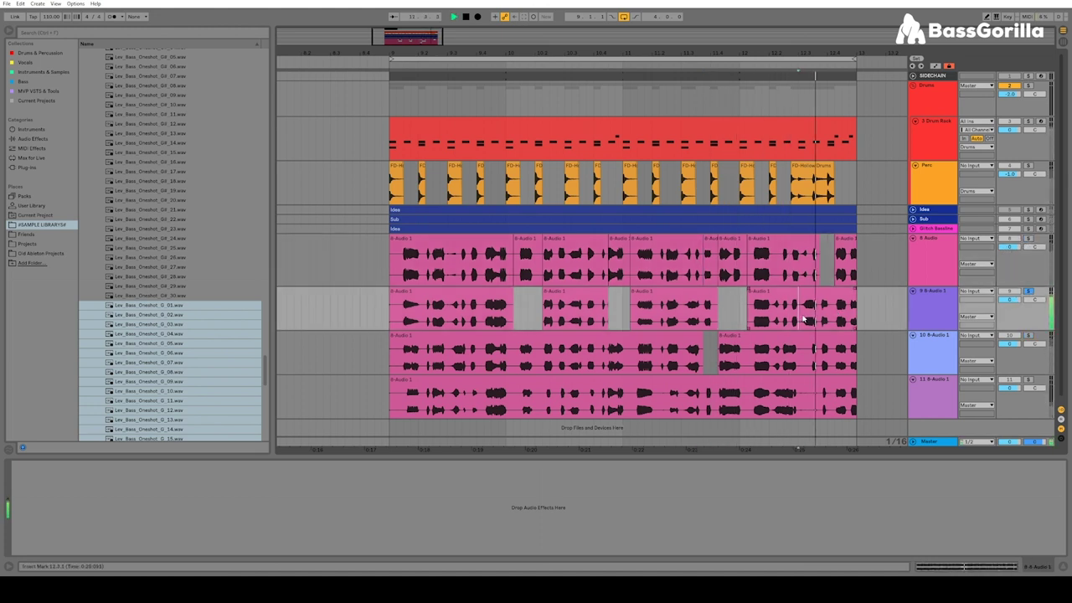
pyautogui.click(1029, 335)
pyautogui.press('space')
pyautogui.press('space')
pyautogui.press('space')
pyautogui.click(1028, 380)
pyautogui.press('space')
pyautogui.press('space')
pyautogui.press('space')
pyautogui.click(1028, 290)
pyautogui.press('space')
pyautogui.moveTo(822, 315); pyautogui.dragTo(829, 277)
# - Play the combined 8 Audio take solo from bar 9 and again from 11.3.1
pyautogui.click(411, 277)
pyautogui.click(1028, 240)
pyautogui.press('space')
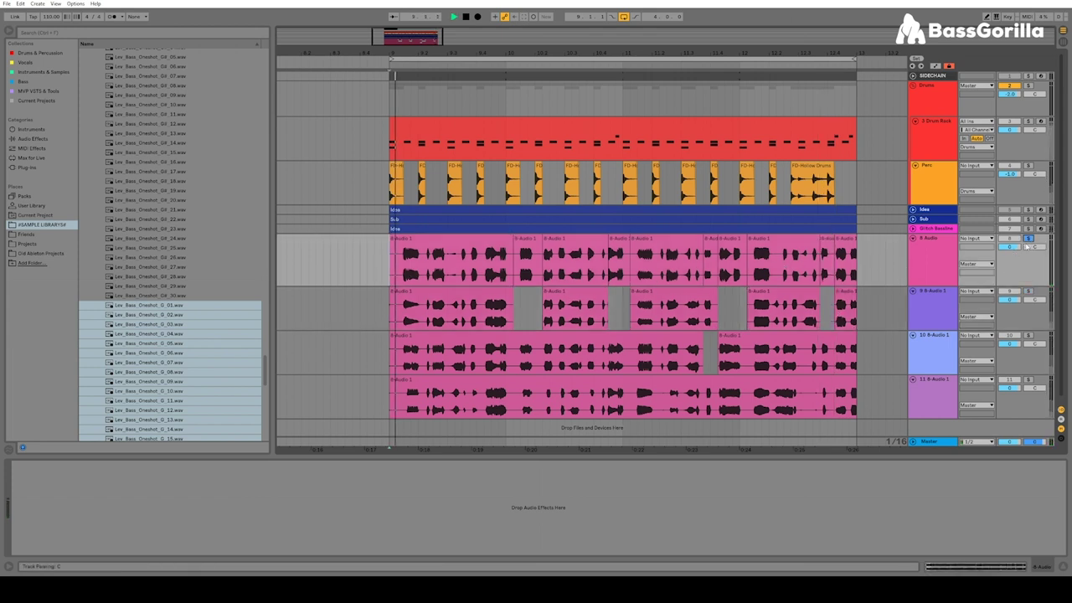
pyautogui.moveTo(609, 52); pyautogui.dragTo(534, 28)
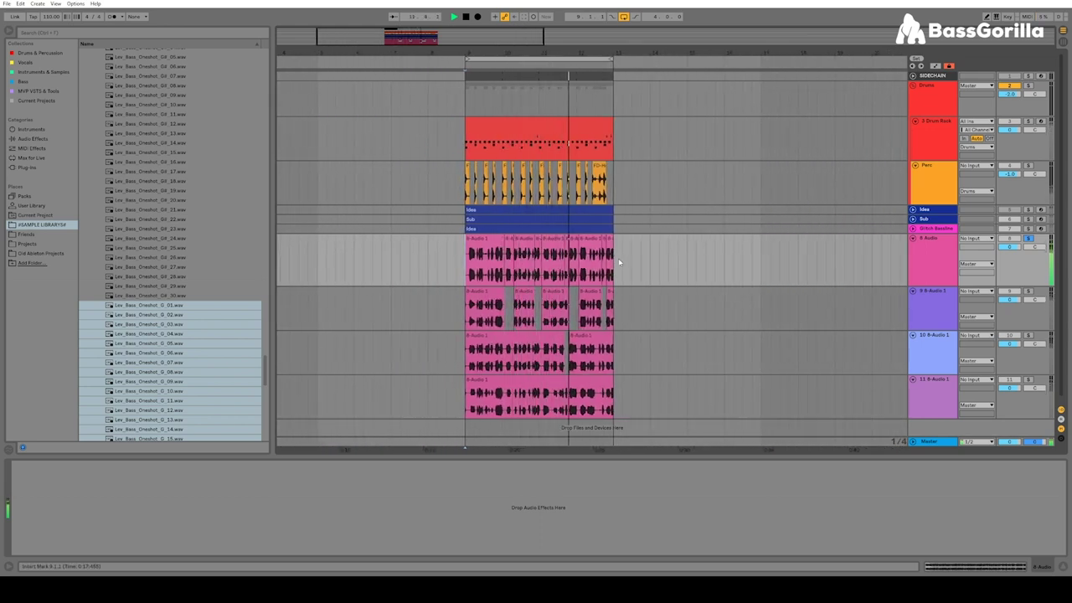
pyautogui.click(550, 268)
pyautogui.press('space')
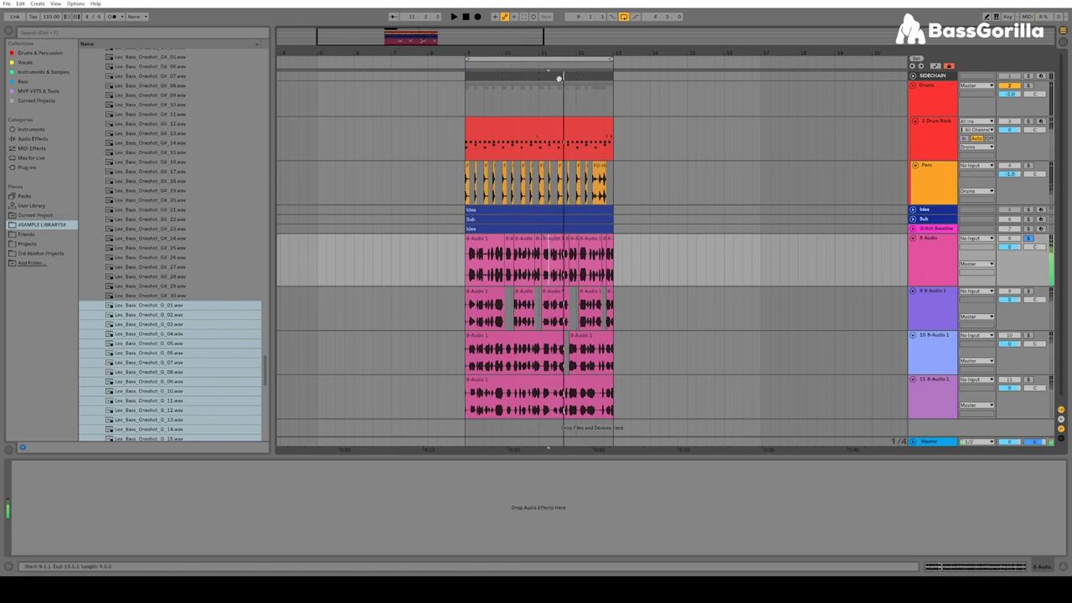
# - Delete the section from 11.3.1 to 11.3.3 of the 8 Audio take
pyautogui.moveTo(561, 53); pyautogui.dragTo(559, 149)
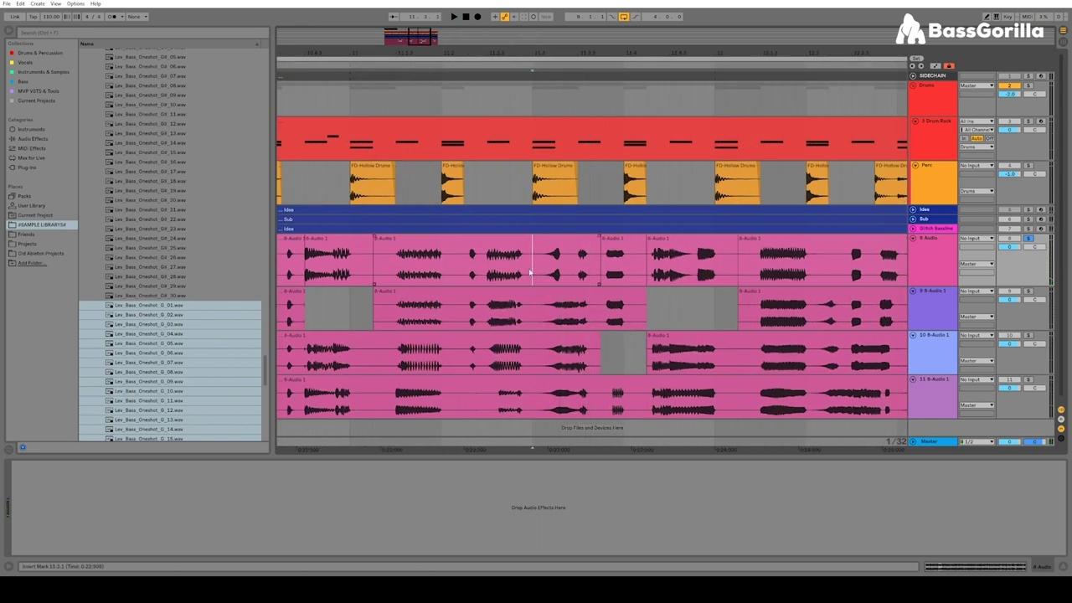
pyautogui.moveTo(529, 273); pyautogui.dragTo(577, 267)
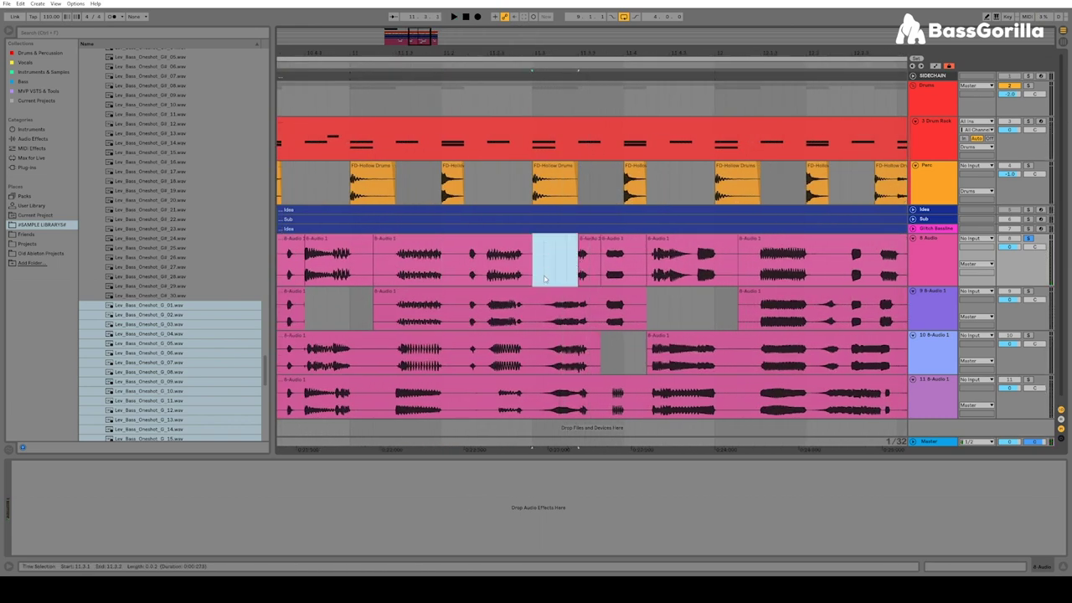
pyautogui.press('Delete')
# - Audition the other takes from 11.3.1 and move track 11's section from 11.3.1 to 11.3.3 into the 8 Audio gap
pyautogui.click(1028, 292)
pyautogui.press('space')
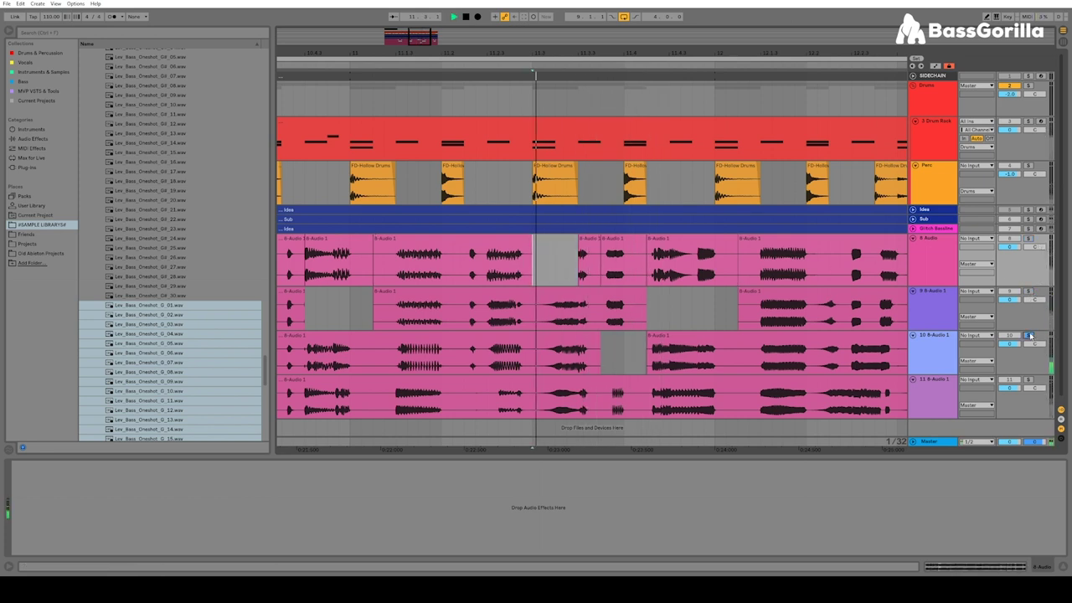
pyautogui.press('space')
pyautogui.press('space')
pyautogui.click(1029, 379)
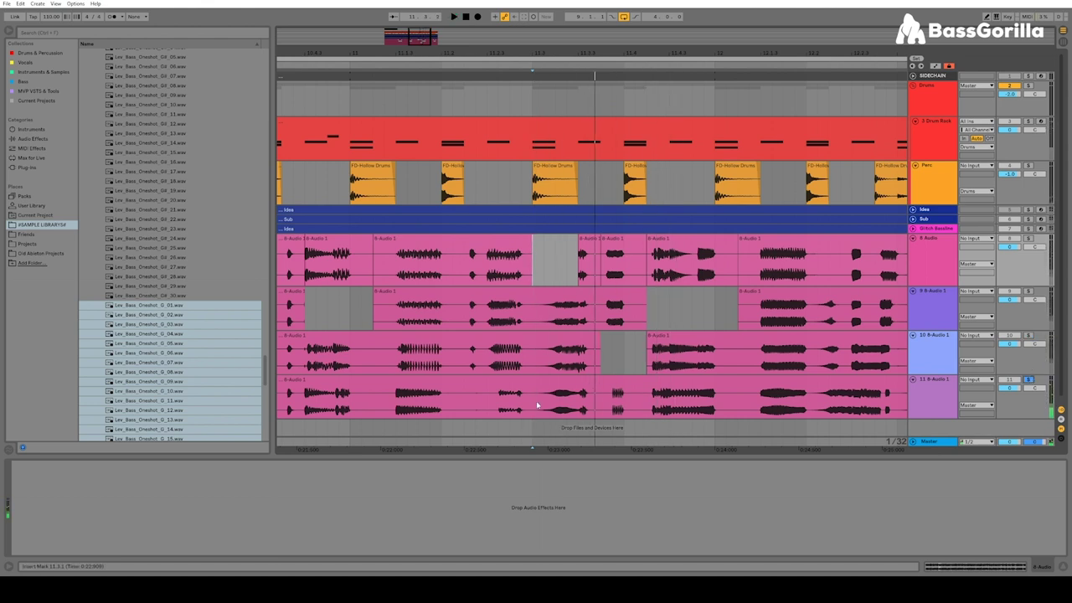
pyautogui.moveTo(546, 407); pyautogui.dragTo(563, 265)
# - Play the 8 Audio take solo from 11.3.1
pyautogui.press('space')
pyautogui.click(1029, 238)
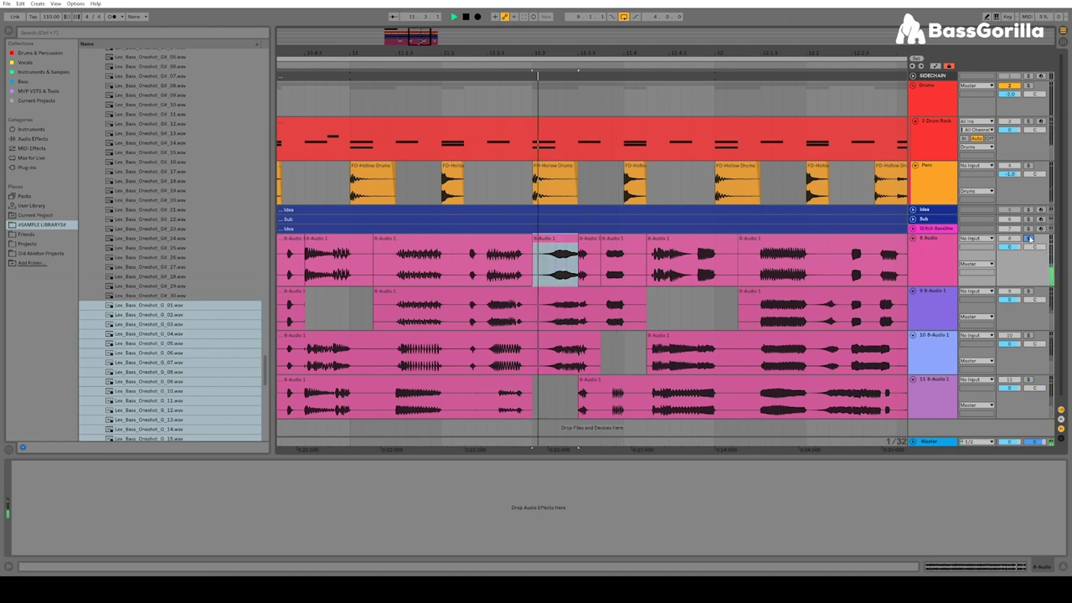
pyautogui.moveTo(645, 53); pyautogui.dragTo(540, 3)
pyautogui.press('space')
# - Move the remaining clips on tracks 9, 10 and 11 to bar 13 and shift the loop to bars 13 to 17
pyautogui.moveTo(468, 318)
pyautogui.mouseDown()
pyautogui.moveTo(581, 376)
pyautogui.moveTo(529, 381)
pyautogui.moveTo(639, 381)
pyautogui.mouseUp()
pyautogui.click(542, 308)
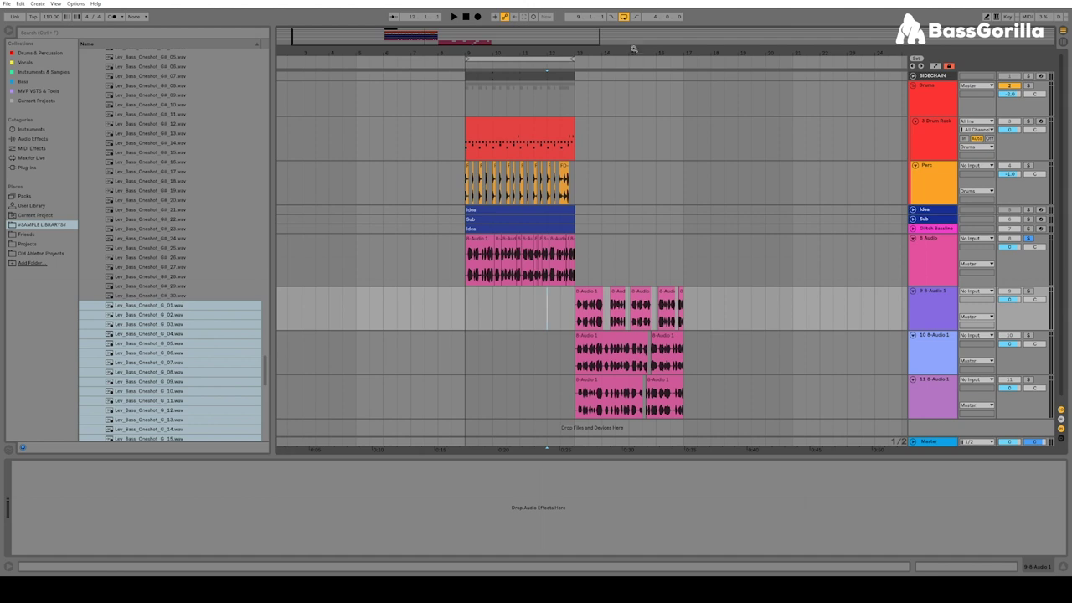
pyautogui.moveTo(547, 58); pyautogui.dragTo(658, 60)
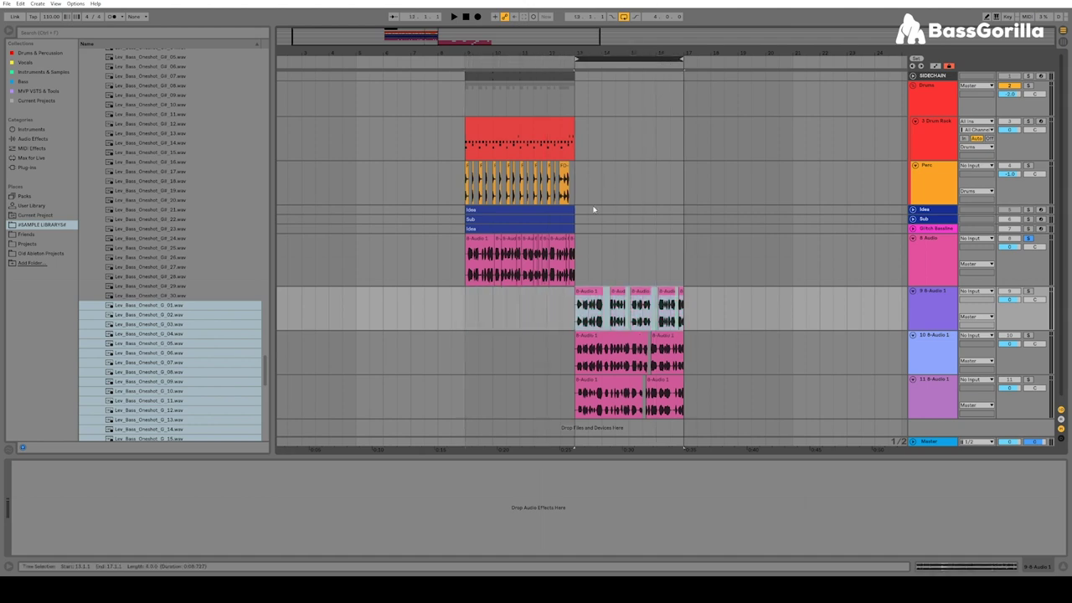
# - Duplicate bars 9 to 13 of the sidechain, drum, perc, Idea, Sub and Glitch Bassline tracks to bar 13
pyautogui.moveTo(576, 228); pyautogui.dragTo(466, 78)
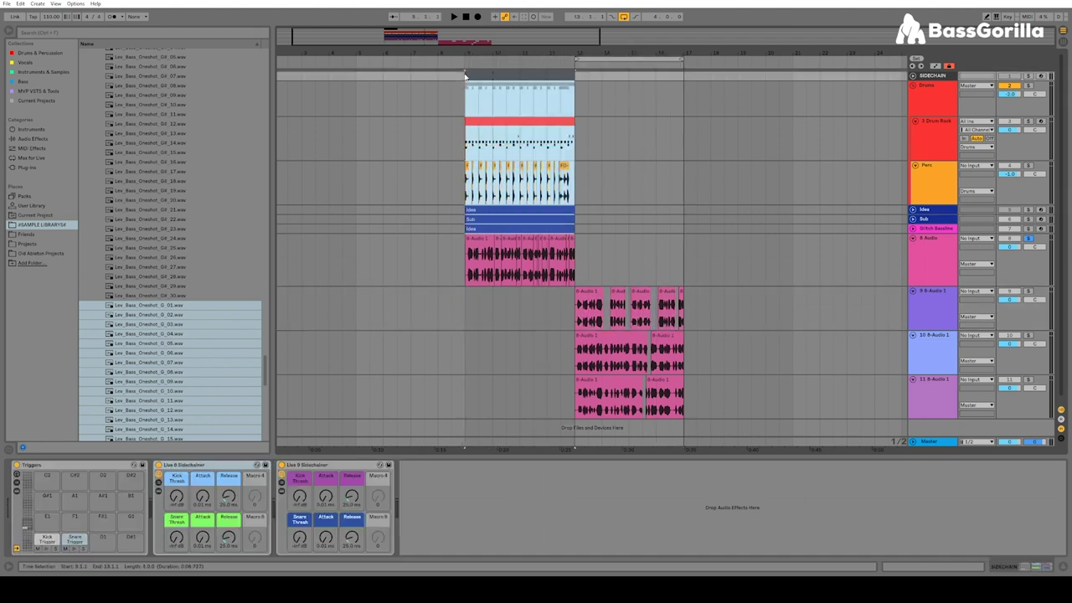
pyautogui.hotkey('ctrl', 'd')
pyautogui.click(588, 245)
# - Audition track 9 from bar 13 and move its section from 13.1.1 to 13.2.3 onto the 8 Audio track
pyautogui.moveTo(604, 53); pyautogui.dragTo(610, 120)
pyautogui.click(504, 312)
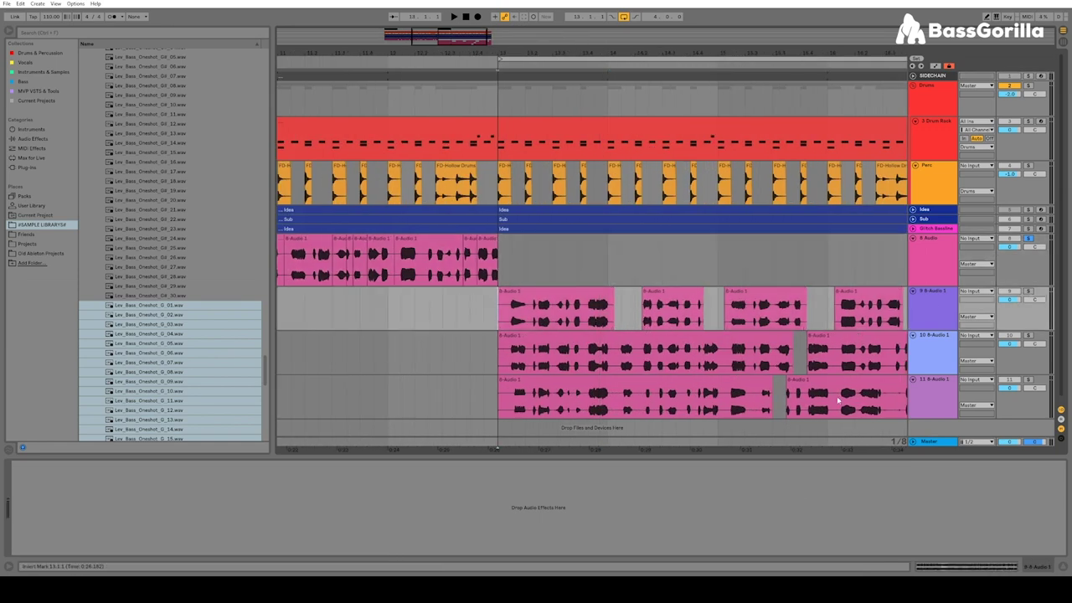
pyautogui.moveTo(742, 56); pyautogui.dragTo(693, 77)
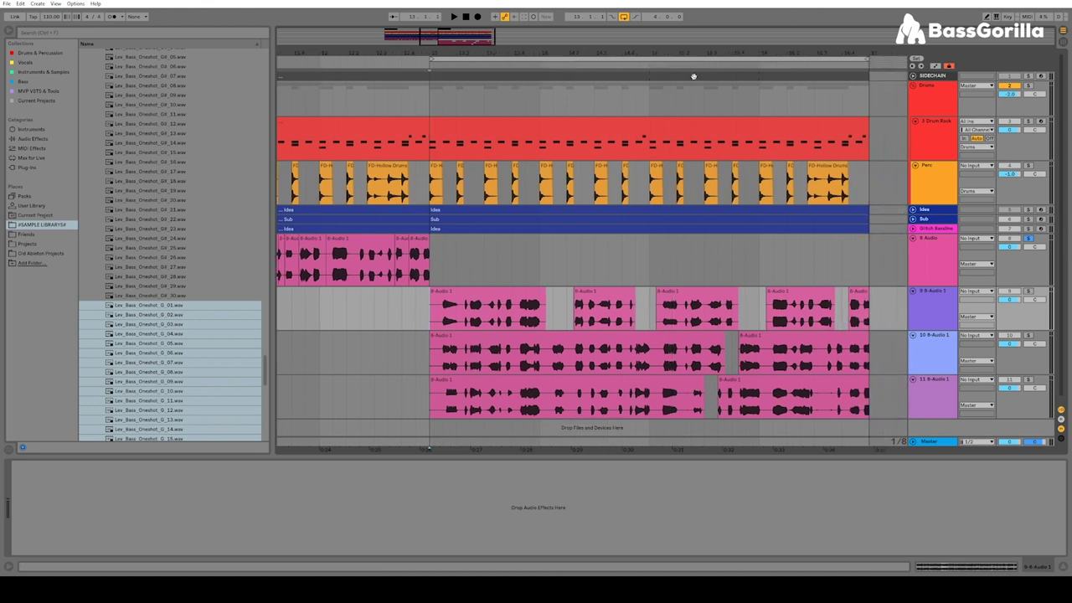
pyautogui.click(1028, 292)
pyautogui.press('space')
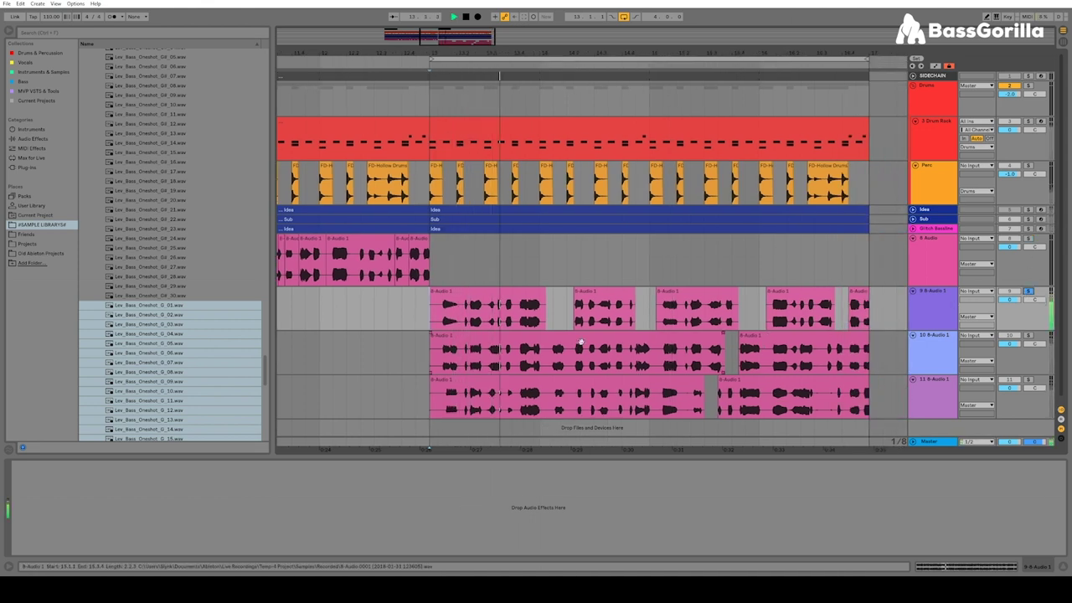
pyautogui.press('space')
pyautogui.moveTo(440, 324); pyautogui.dragTo(465, 269)
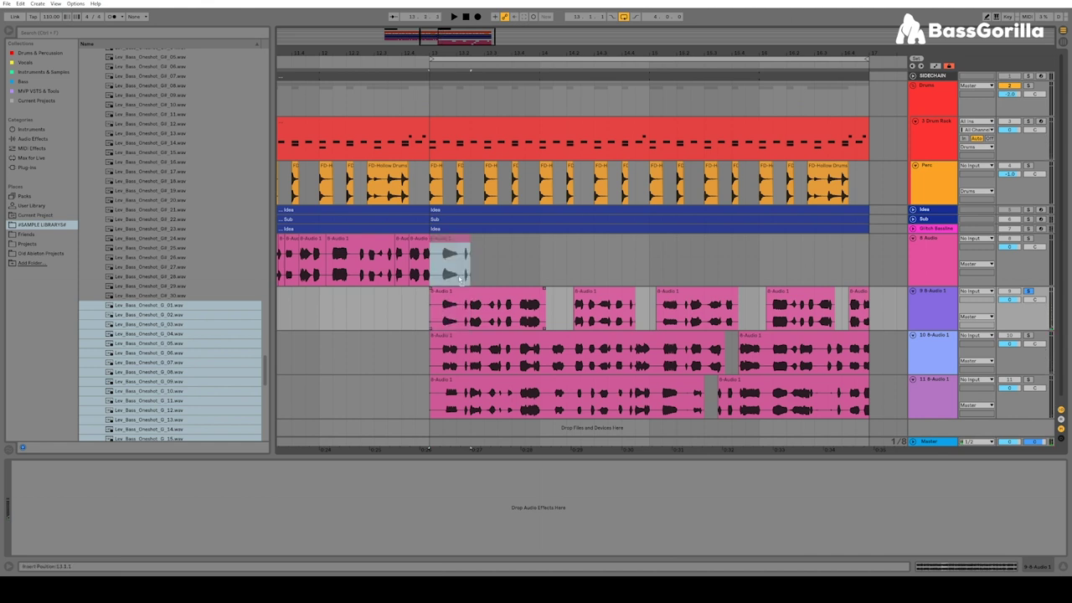
# - Audition track 9 from 13.2.3 and move its section from 13.4.1 to 14.1.2 onto the 8 Audio track
pyautogui.click(1026, 239)
pyautogui.press('space')
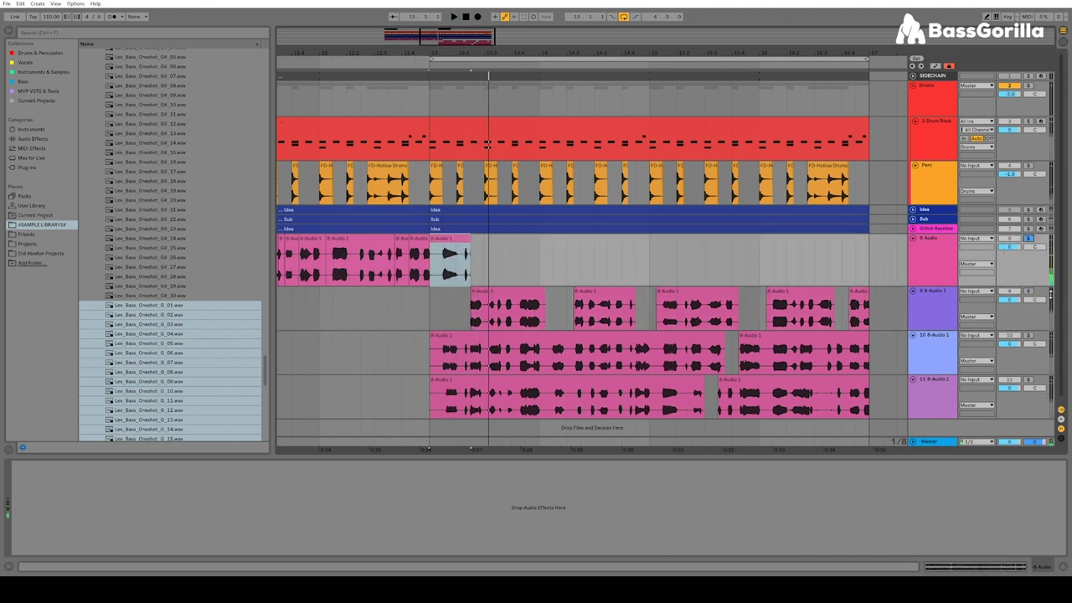
pyautogui.click(507, 311)
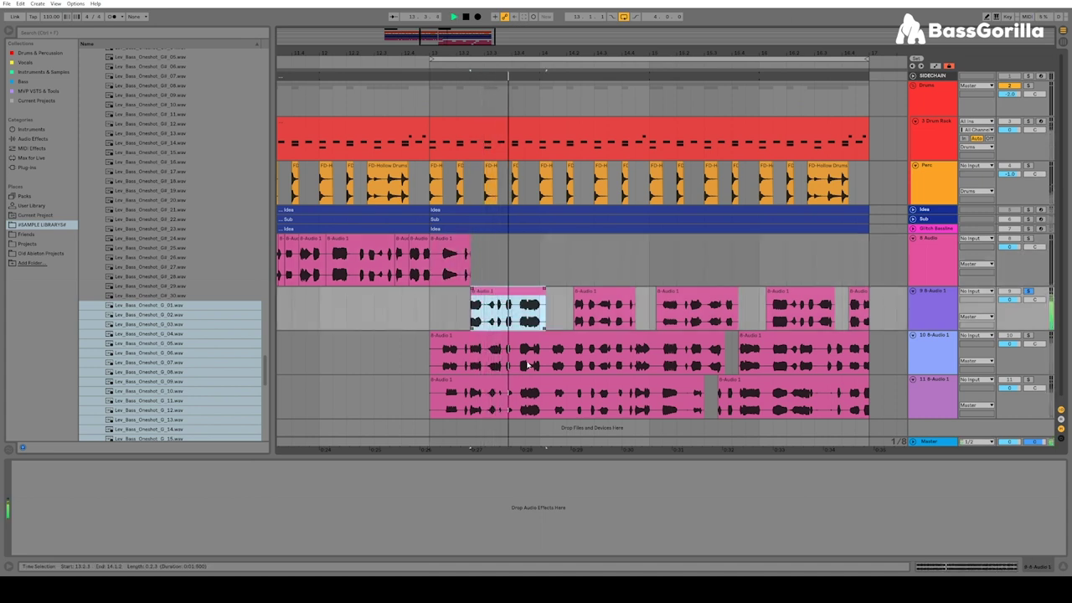
pyautogui.press('space')
pyautogui.click(513, 320)
pyautogui.press('space')
pyautogui.press('space')
pyautogui.moveTo(512, 320); pyautogui.dragTo(535, 259)
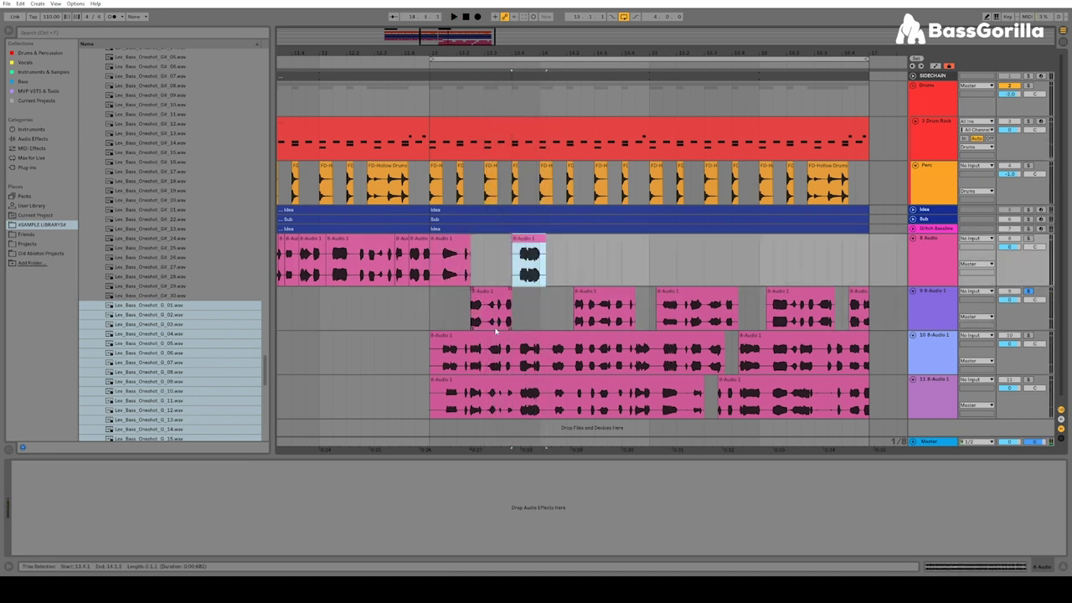
# - Compare tracks 10 and 11 from 13.2.3 and move track 11's section from 13.2.3 to 13.3.1 onto the 8 Audio track
pyautogui.click(470, 355)
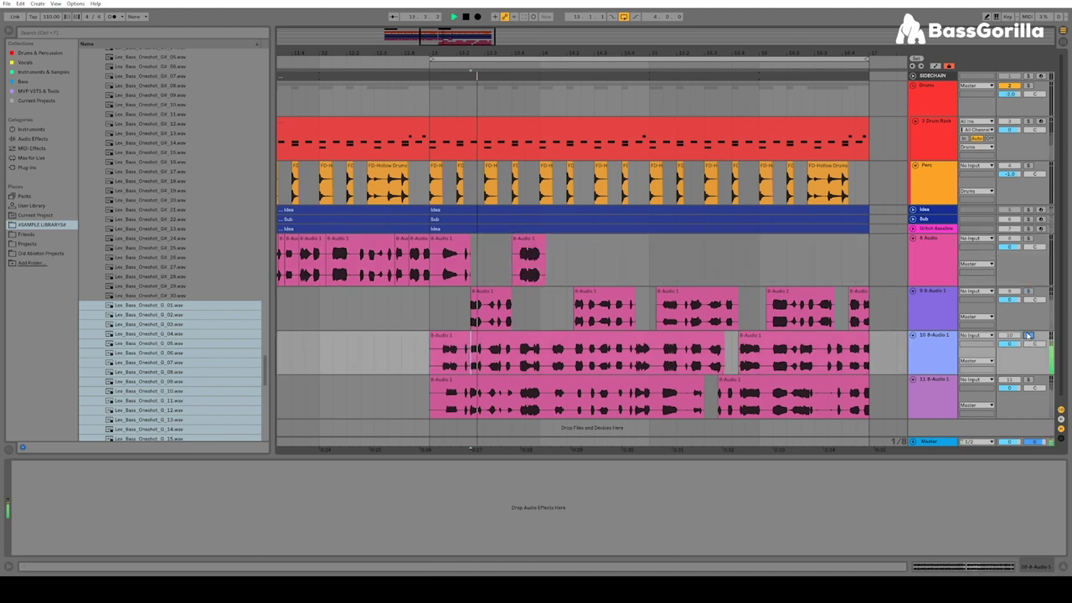
pyautogui.press('space')
pyautogui.press('space')
pyautogui.press('space')
pyautogui.press('space')
pyautogui.press('space')
pyautogui.moveTo(485, 369); pyautogui.dragTo(474, 363)
pyautogui.click(469, 405)
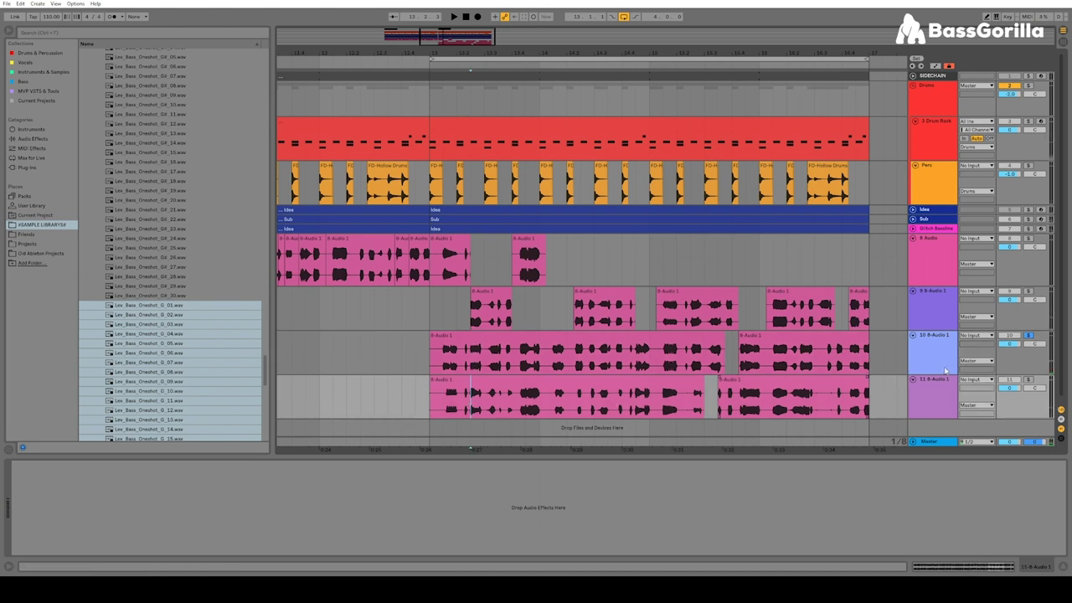
pyautogui.press('space')
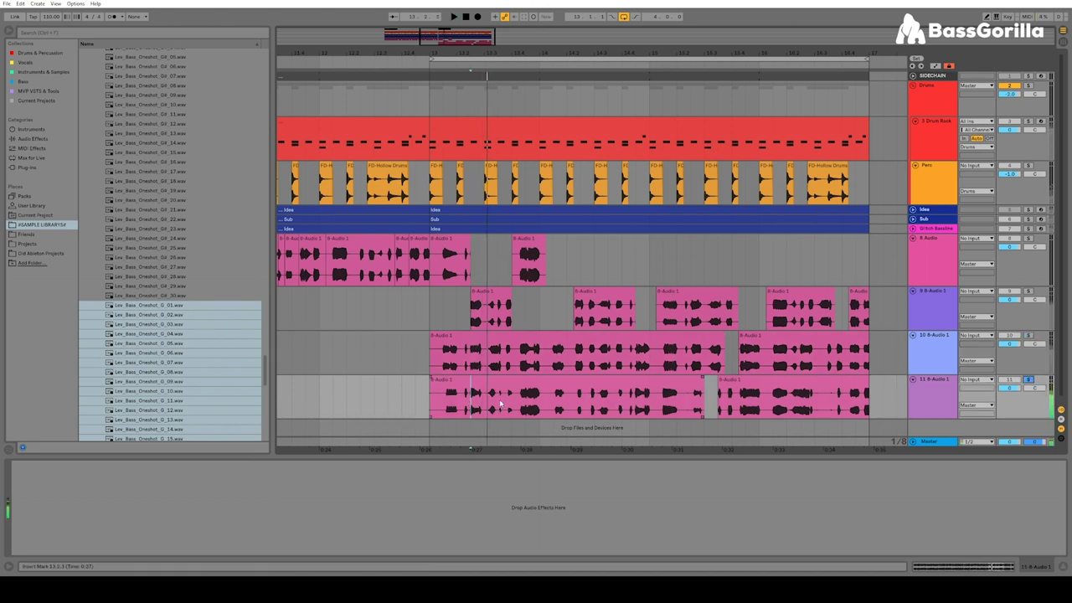
pyautogui.moveTo(475, 401); pyautogui.dragTo(479, 261)
# - Compare tracks 9, 10 and 11 from 13.3.1 and move track 9's section from 13.3.1 to 13.4.1 onto the 8 Audio track
pyautogui.click(483, 319)
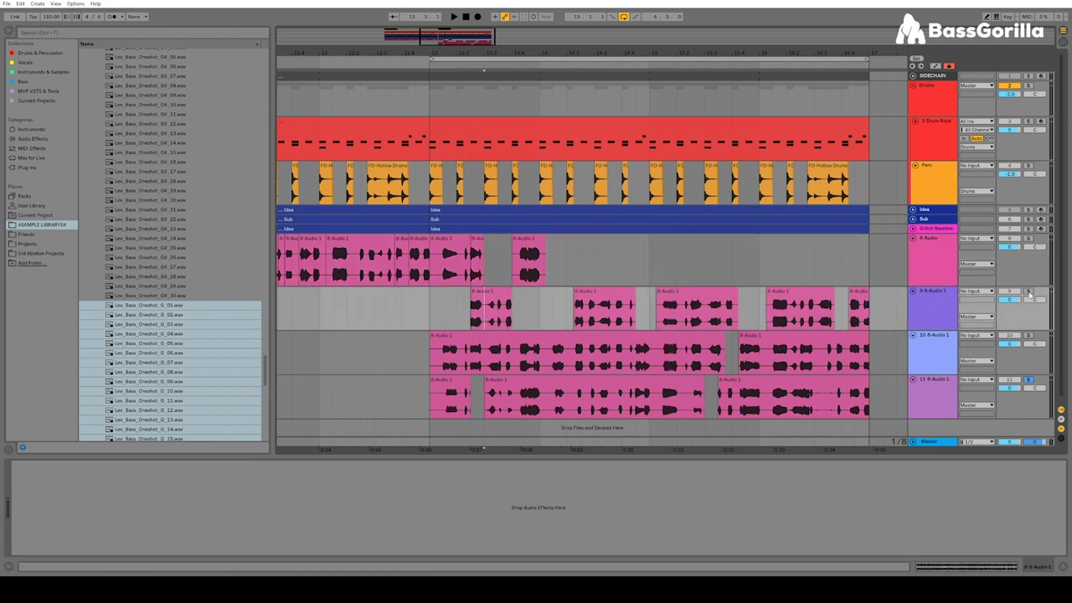
pyautogui.press('space')
pyautogui.click(536, 362)
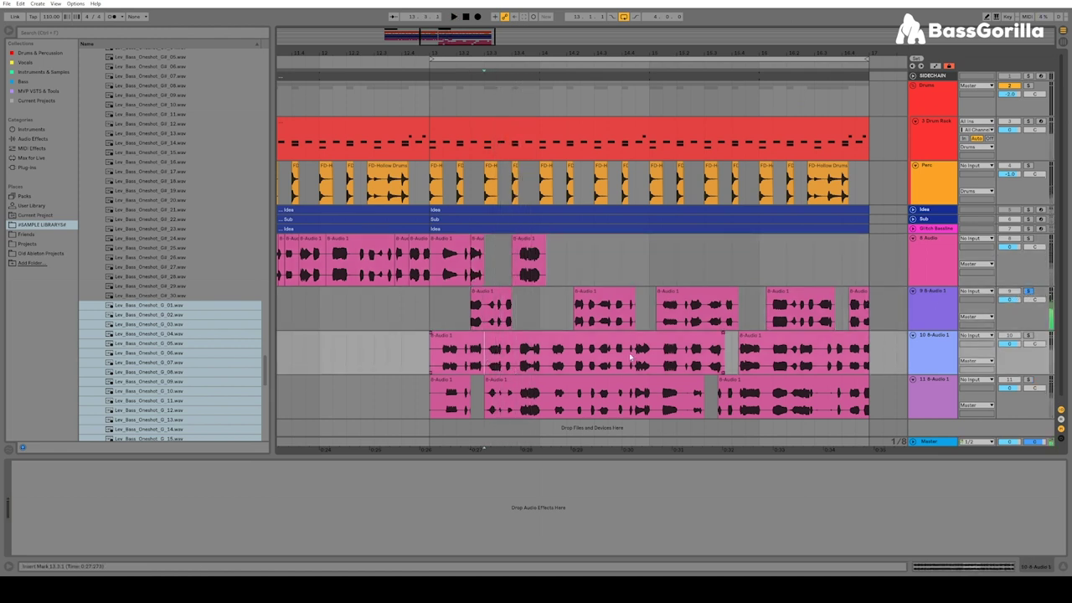
pyautogui.press('space')
pyautogui.click(490, 409)
pyautogui.press('space')
pyautogui.press('space')
pyautogui.moveTo(486, 318); pyautogui.dragTo(507, 266)
pyautogui.press('space')
pyautogui.press('space')
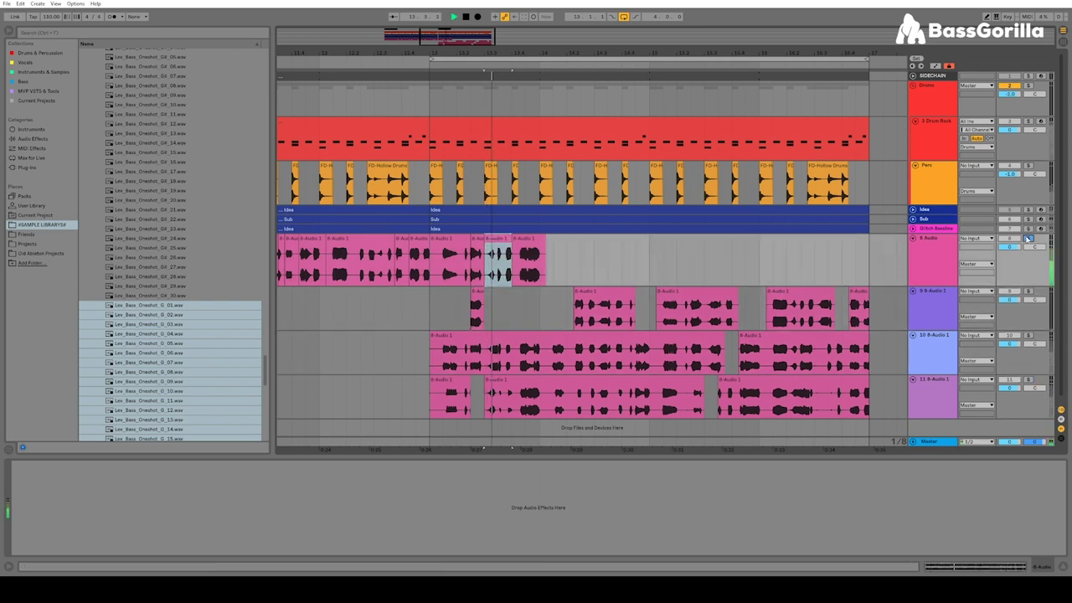
pyautogui.press('space')
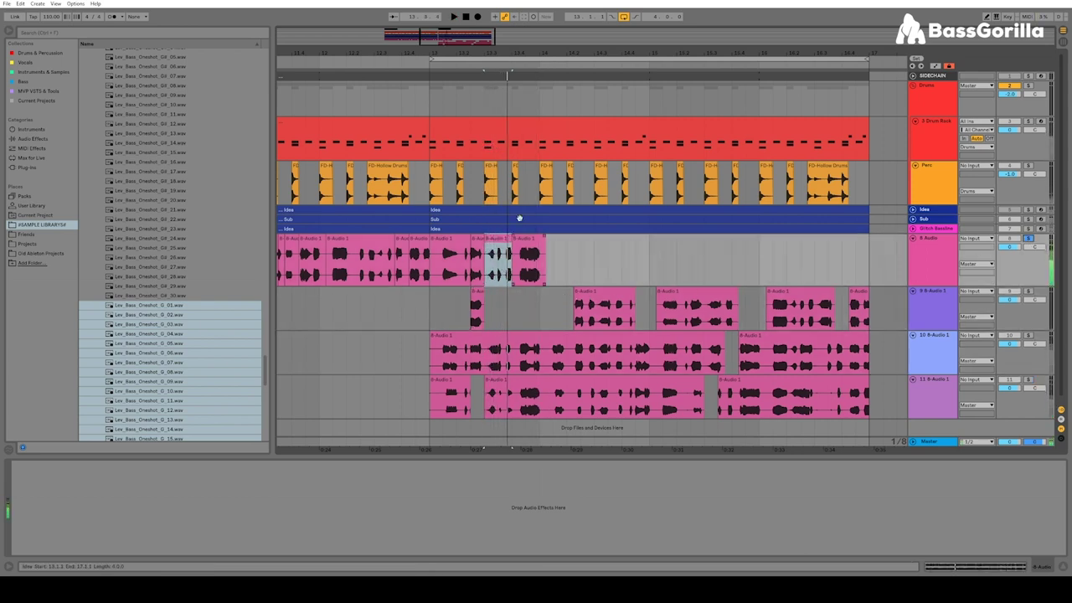
# - Try track 11's section from 13.3.4 to 13.4.1 on the 8 Audio track, audition it and undo the move
pyautogui.moveTo(502, 52); pyautogui.dragTo(503, 98)
pyautogui.moveTo(514, 402); pyautogui.dragTo(524, 269)
pyautogui.click(450, 267)
pyautogui.press('space')
pyautogui.press('space')
pyautogui.press('space')
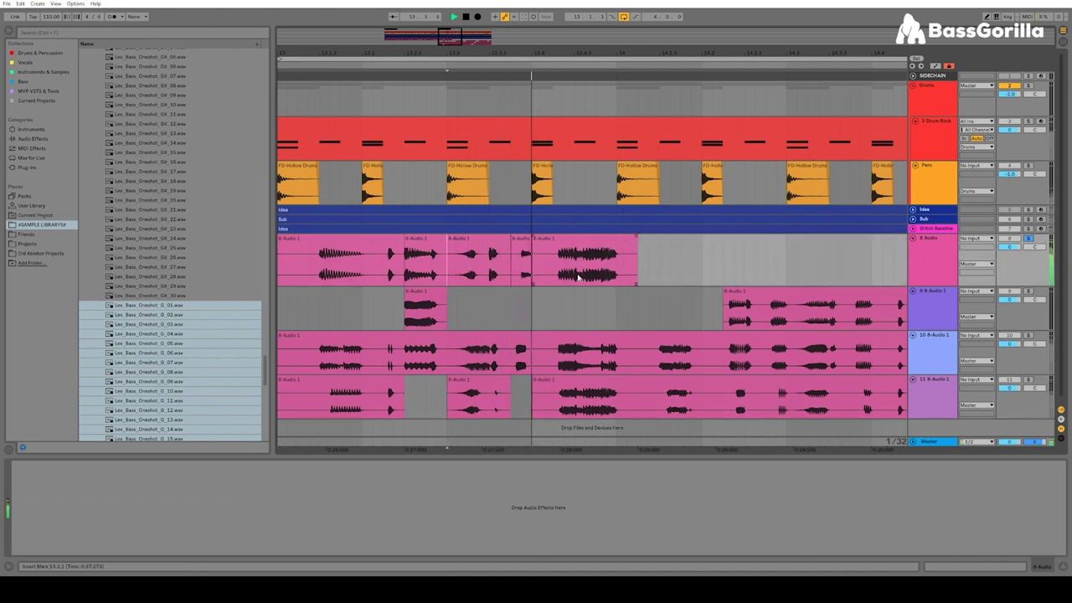
pyautogui.hotkey('ctrl', 'z')
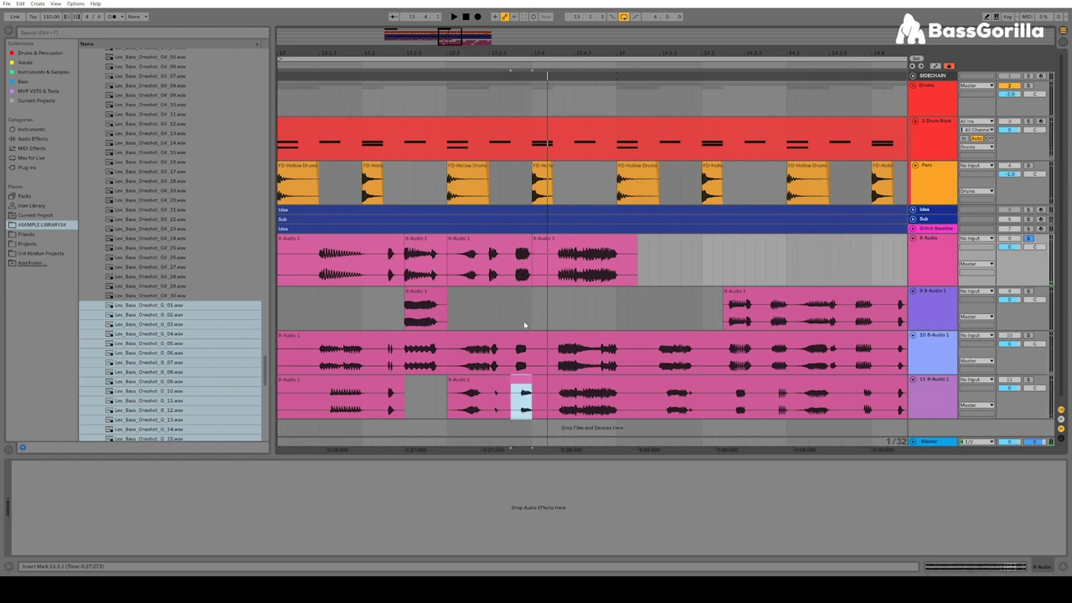
# - Compare the 8 Audio track with tracks 10 and 11 from 13.4.4 and select track 10's section from 14.1.2 to 14.2.2
pyautogui.click(553, 397)
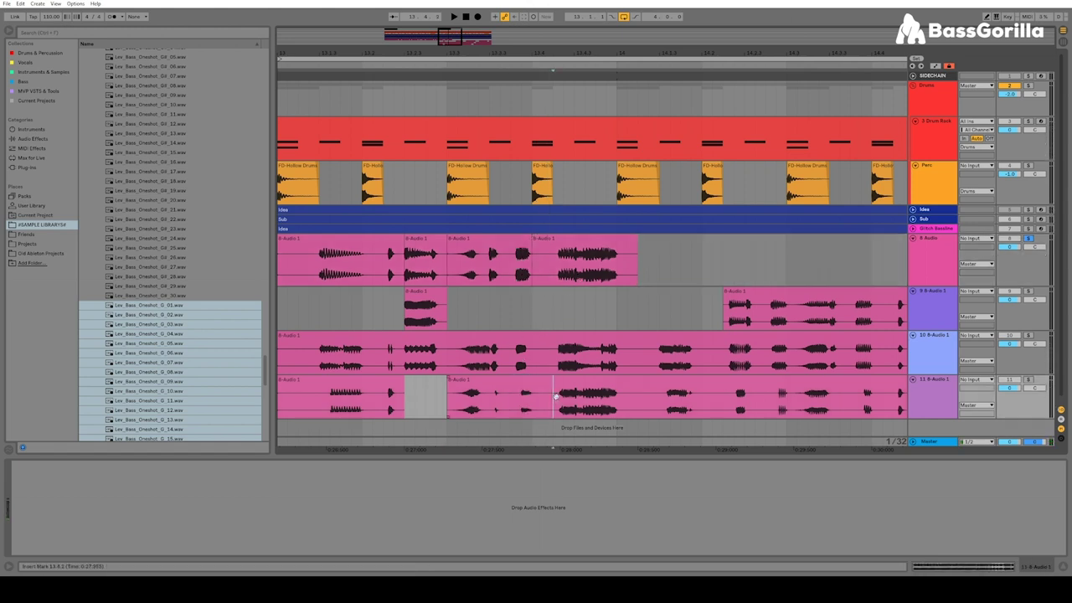
pyautogui.click(605, 312)
pyautogui.press('space')
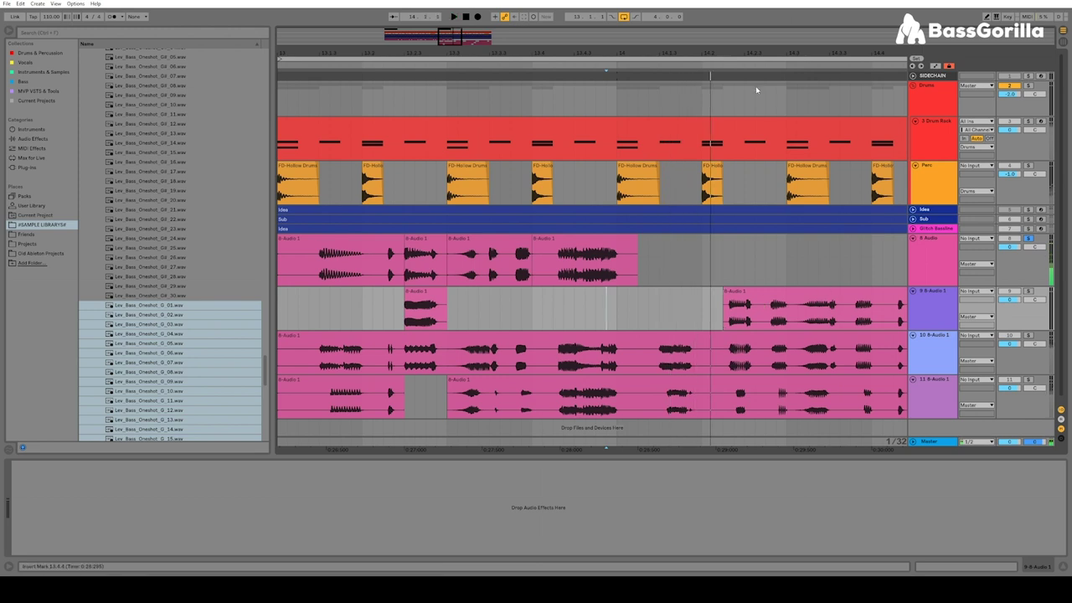
pyautogui.press('-')
pyautogui.press('-')
pyautogui.click(1030, 336)
pyautogui.press('space')
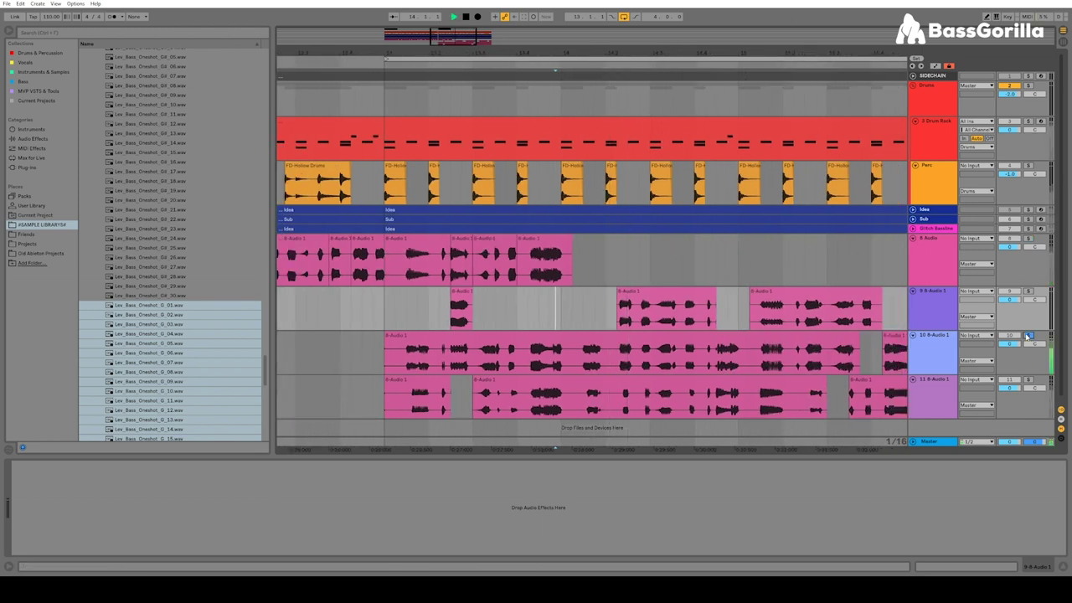
pyautogui.click(1029, 380)
pyautogui.press('space')
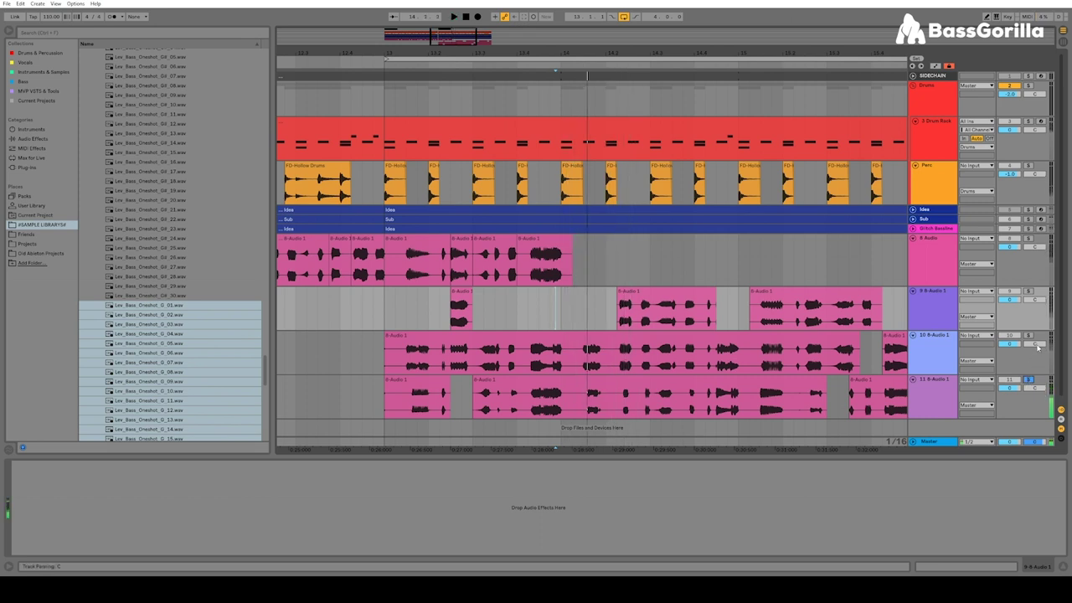
pyautogui.moveTo(574, 362); pyautogui.dragTo(617, 362)
# - Insert a new audio track below 8 Audio and copy the comped clips of bars 9 to 13 onto it at bar 13
pyautogui.moveTo(564, 52); pyautogui.dragTo(618, 13)
pyautogui.click(933, 240)
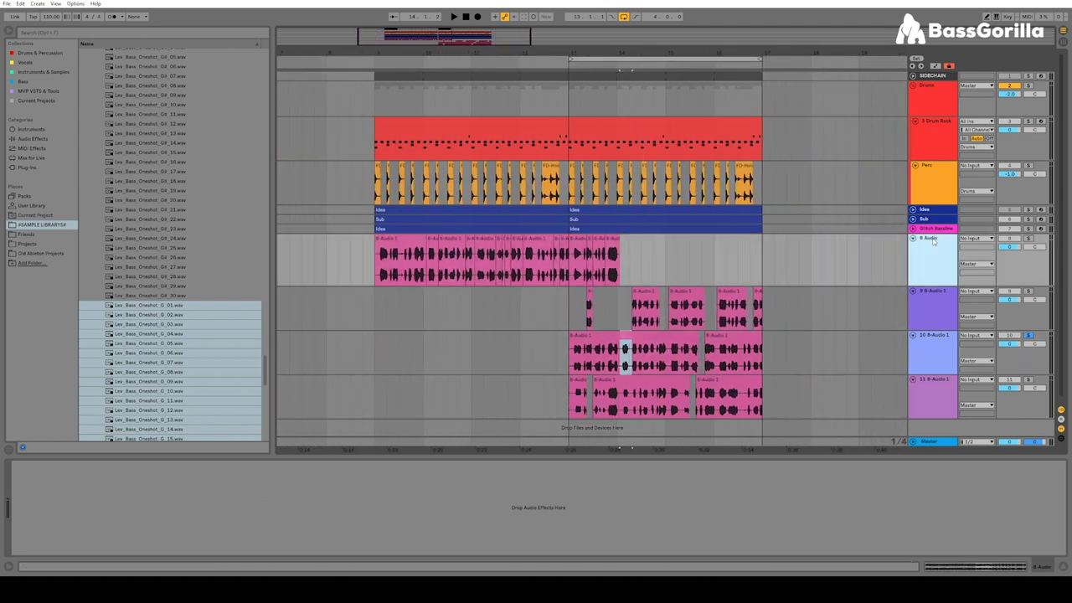
pyautogui.hotkey('ctrl', 't')
pyautogui.moveTo(572, 276); pyautogui.dragTo(589, 293)
pyautogui.scroll(8, 634, 185)
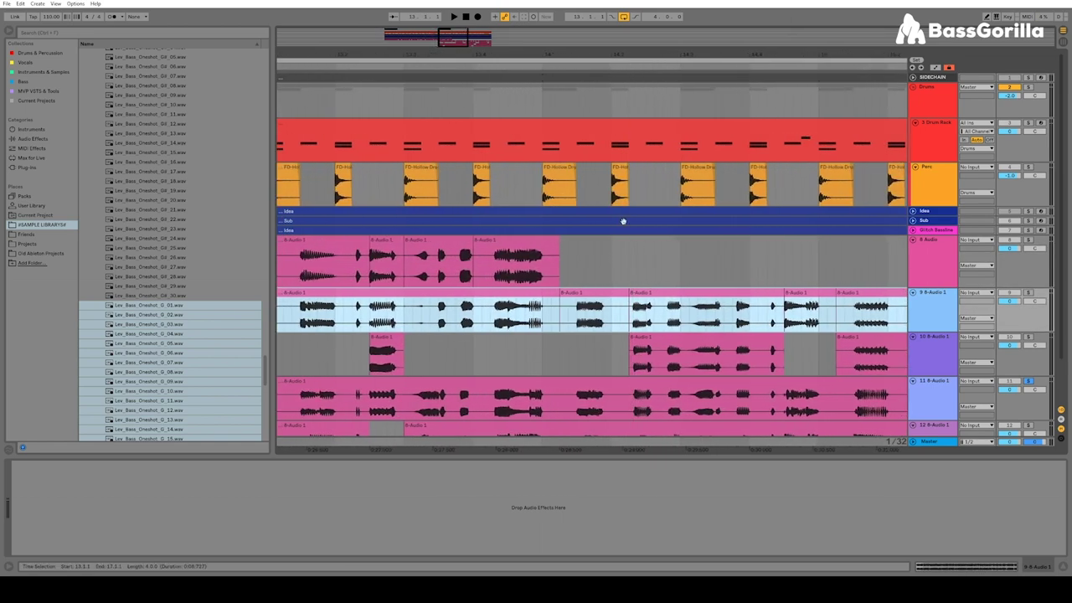
# - Copy the new track's section from 14.1.2 to 14.2.2 onto the 8 Audio track
pyautogui.click(596, 321)
pyautogui.moveTo(593, 295); pyautogui.dragTo(593, 243)
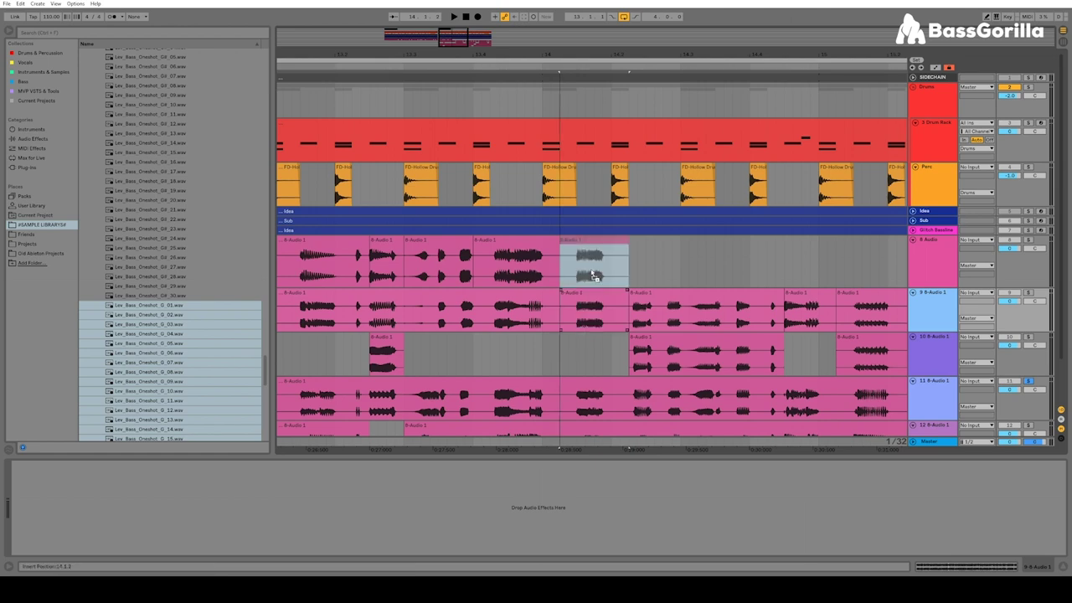
pyautogui.moveTo(634, 53); pyautogui.dragTo(550, 12)
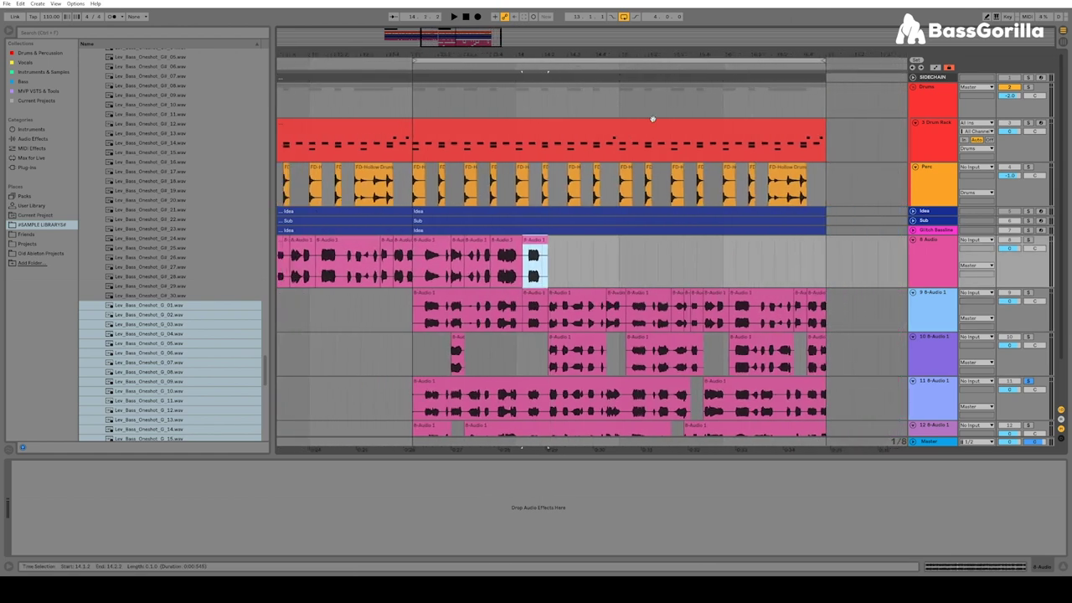
# - Reorder the new track above the Audio comp track and move the comped clips before bar 13 onto it
pyautogui.moveTo(930, 295); pyautogui.dragTo(929, 249)
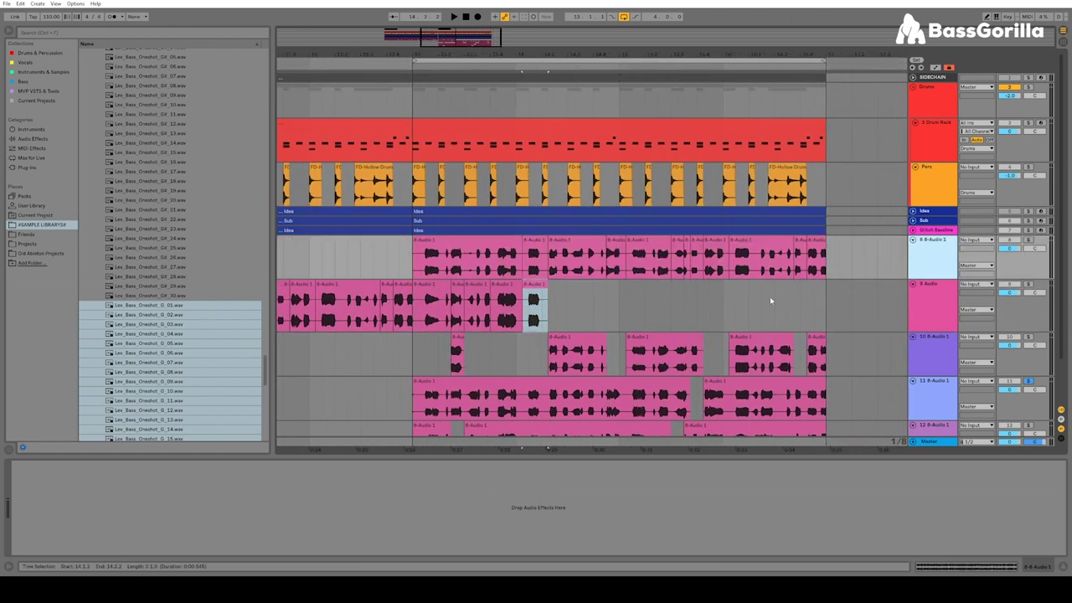
pyautogui.click(414, 314)
pyautogui.moveTo(399, 51); pyautogui.dragTo(580, 35)
pyautogui.moveTo(345, 316)
pyautogui.mouseDown()
pyautogui.moveTo(556, 311)
pyautogui.moveTo(561, 250)
pyautogui.mouseUp()
pyautogui.click(592, 301)
# - Audition track 10 from 14.2.2 and move its section from 14.2.4 to 14.4.3 onto the 9 Audio track
pyautogui.moveTo(673, 48); pyautogui.dragTo(613, 49)
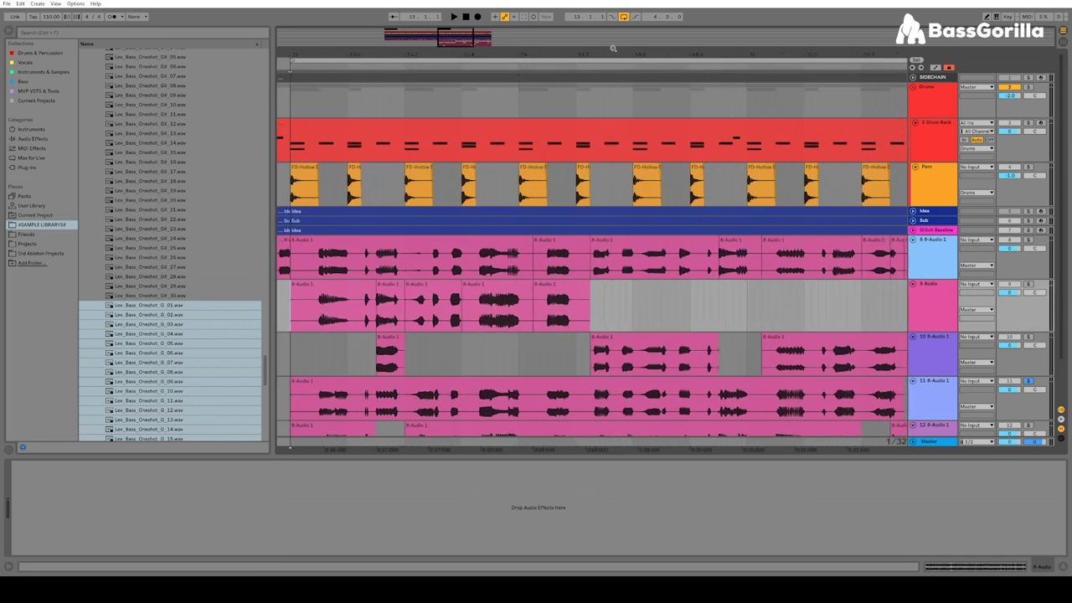
pyautogui.click(650, 339)
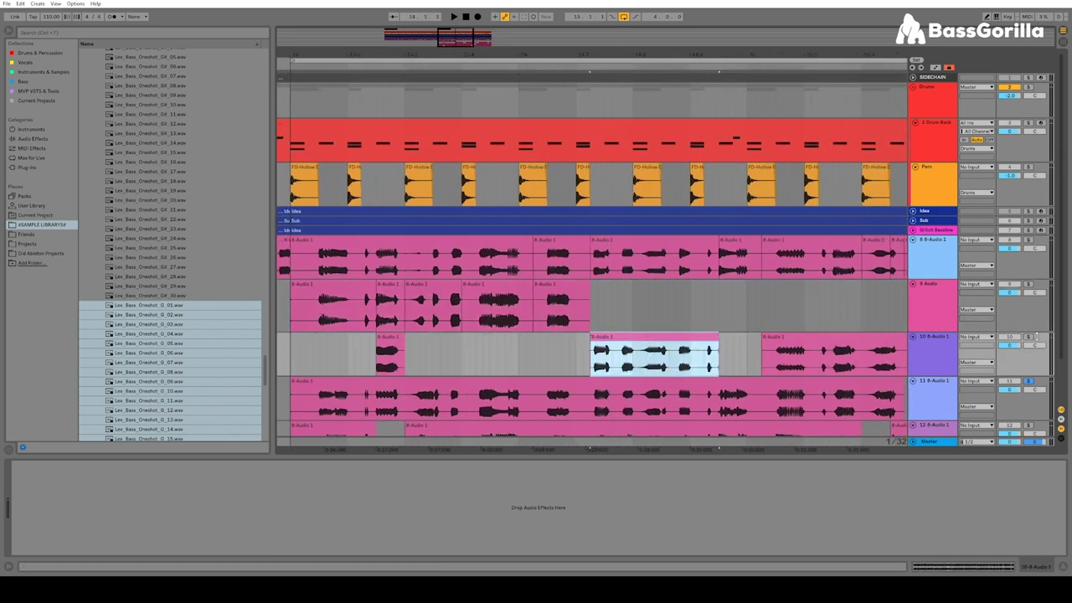
pyautogui.click(1029, 337)
pyautogui.press('space')
pyautogui.press('space')
pyautogui.press('space')
pyautogui.press('space')
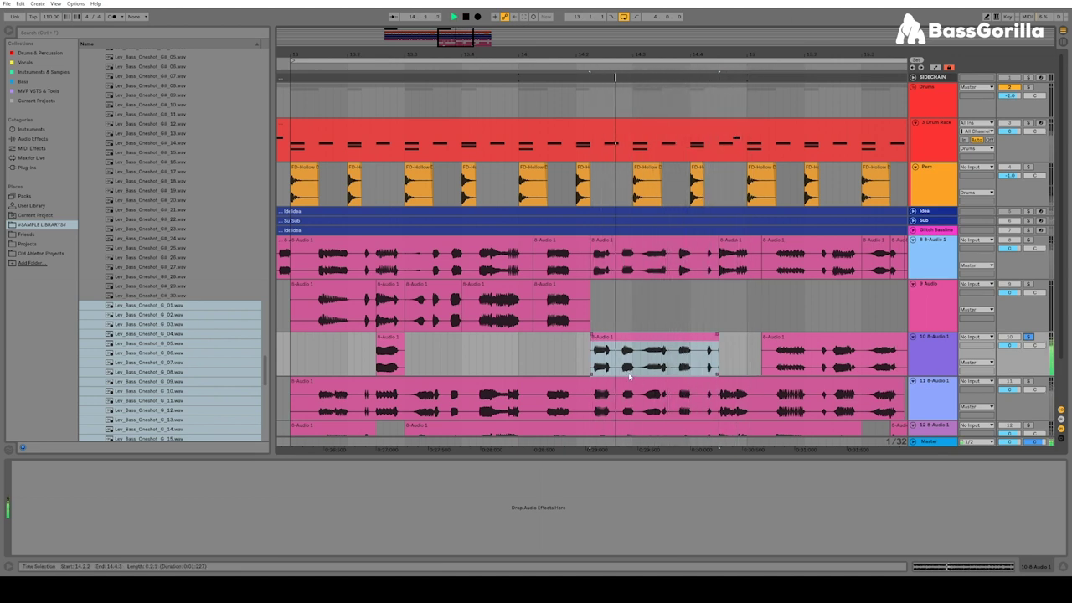
pyautogui.moveTo(620, 365); pyautogui.dragTo(713, 315)
# - Audition track 11 from 14.2.2, move its section from 14.2.2 to 14.2.4 onto the 9 Audio track and play the result
pyautogui.moveTo(592, 398); pyautogui.dragTo(612, 406)
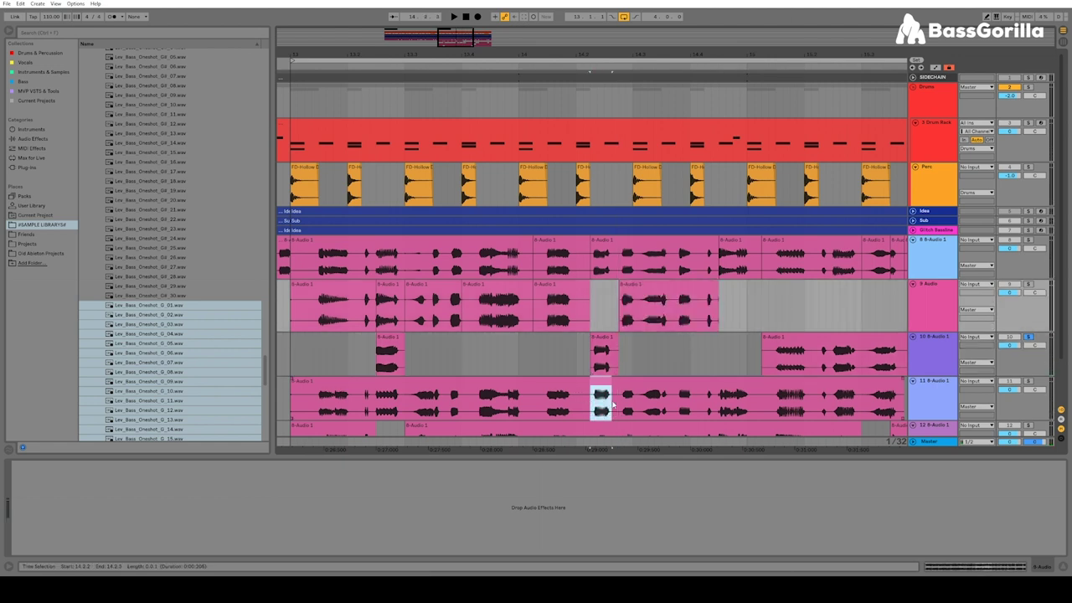
pyautogui.click(990, 389)
pyautogui.scroll(-2, 763, 351)
pyautogui.press('space')
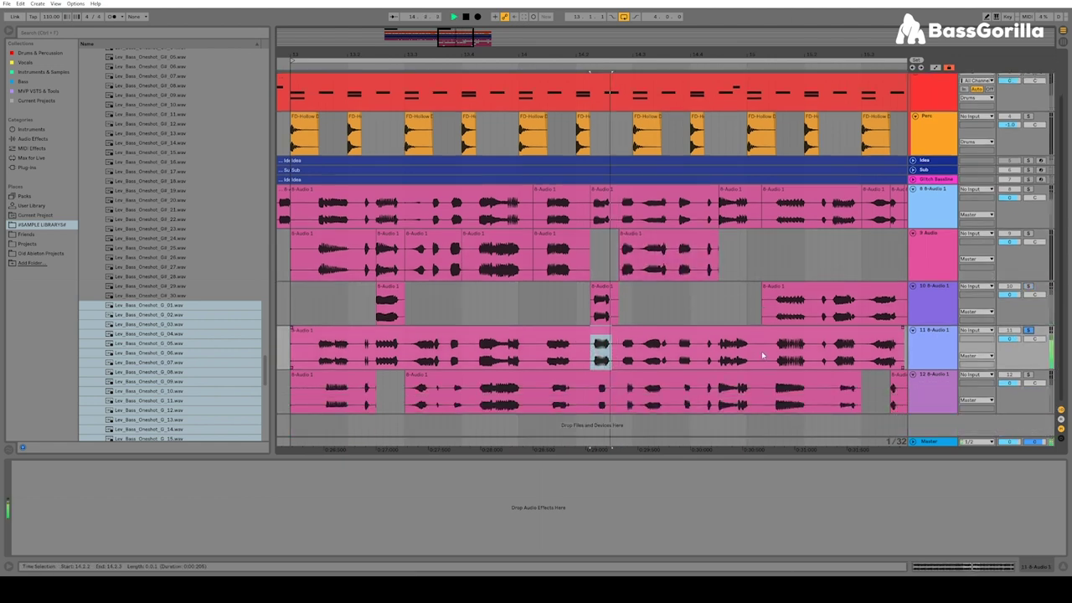
pyautogui.press('space')
pyautogui.press('space')
pyautogui.press('space')
pyautogui.click(1028, 331)
pyautogui.click(595, 362)
pyautogui.moveTo(603, 352); pyautogui.dragTo(603, 255)
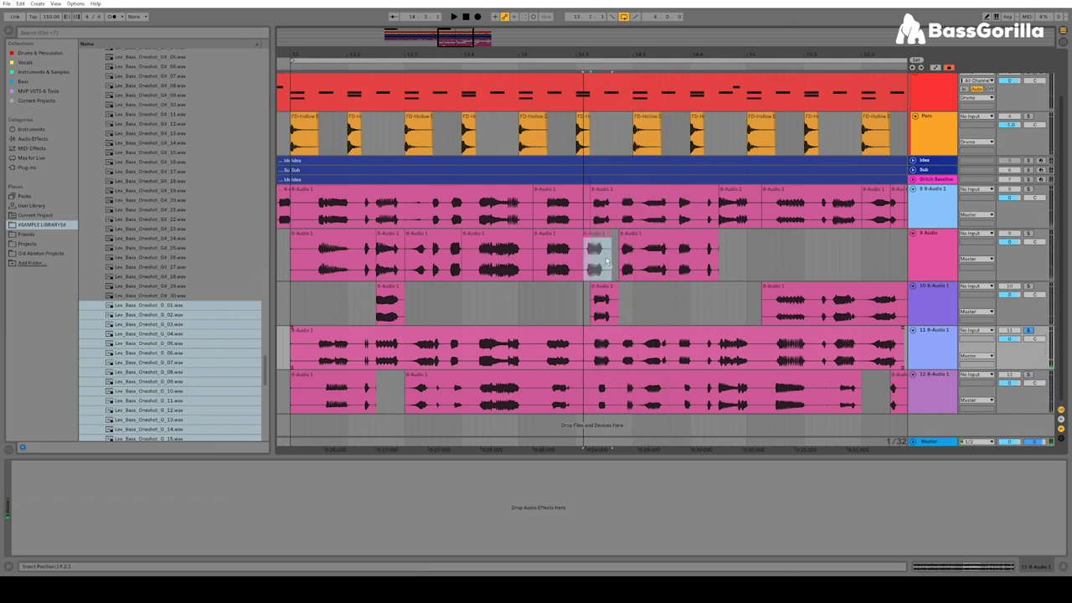
pyautogui.click(1029, 233)
pyautogui.press('space')
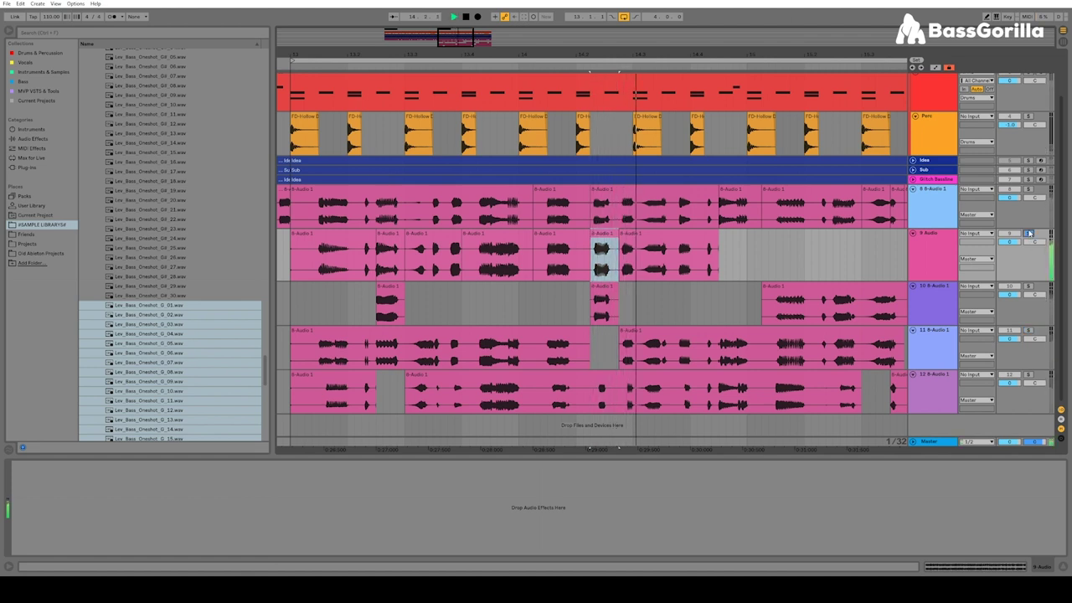
pyautogui.press('space')
# - Compare tracks 11 and 12 from 14.4.3
pyautogui.click(718, 347)
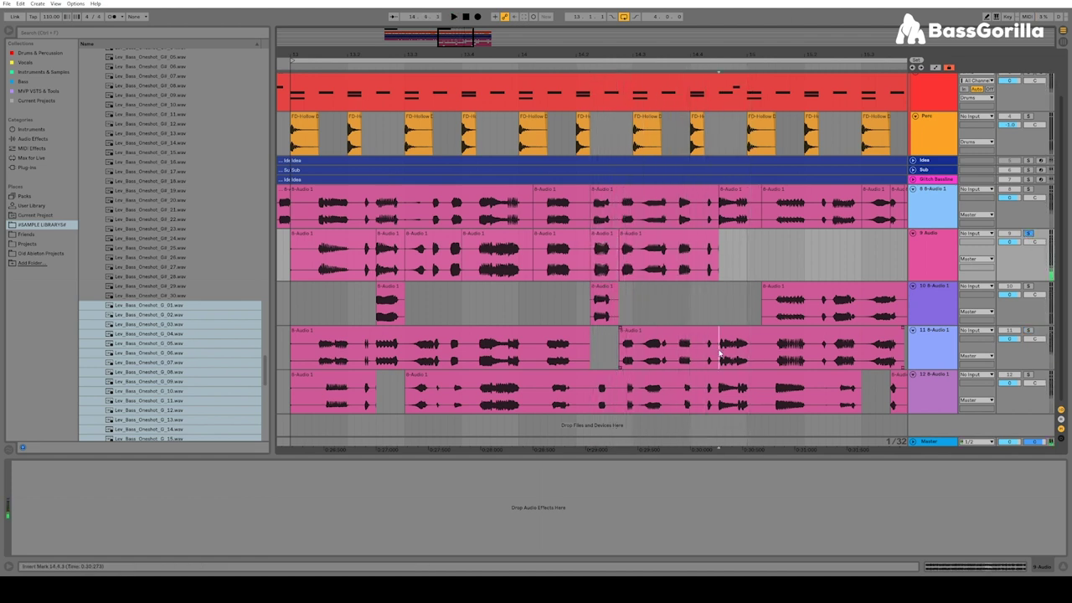
pyautogui.click(1027, 330)
pyautogui.press('space')
pyautogui.press('space')
pyautogui.press('space')
pyautogui.click(1028, 375)
pyautogui.press('space')
pyautogui.press('space')
pyautogui.press('space')
pyautogui.press('space')
pyautogui.press('space')
# - Fill 14.4.3 to 15.1.1 on the 9 Audio track with track 12's section up to 14.4.4 and track 11's section from there
pyautogui.moveTo(748, 54)
pyautogui.mouseDown()
pyautogui.moveTo(747, 88)
pyautogui.moveTo(672, 100)
pyautogui.mouseUp()
pyautogui.click(653, 358)
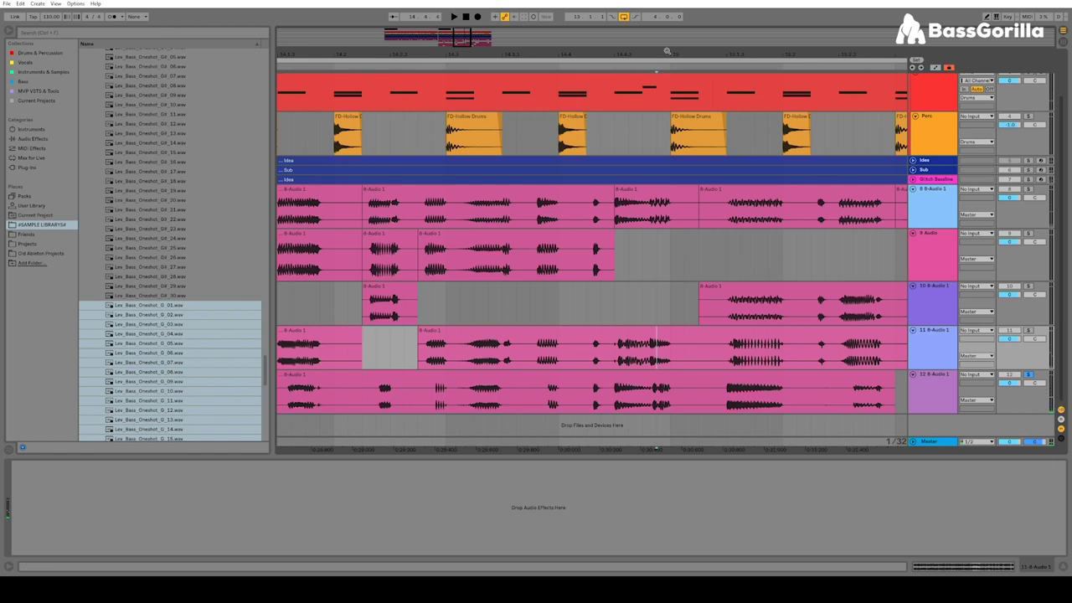
pyautogui.moveTo(667, 51); pyautogui.dragTo(668, 92)
pyautogui.moveTo(621, 352); pyautogui.dragTo(666, 241)
pyautogui.moveTo(625, 403); pyautogui.dragTo(572, 232)
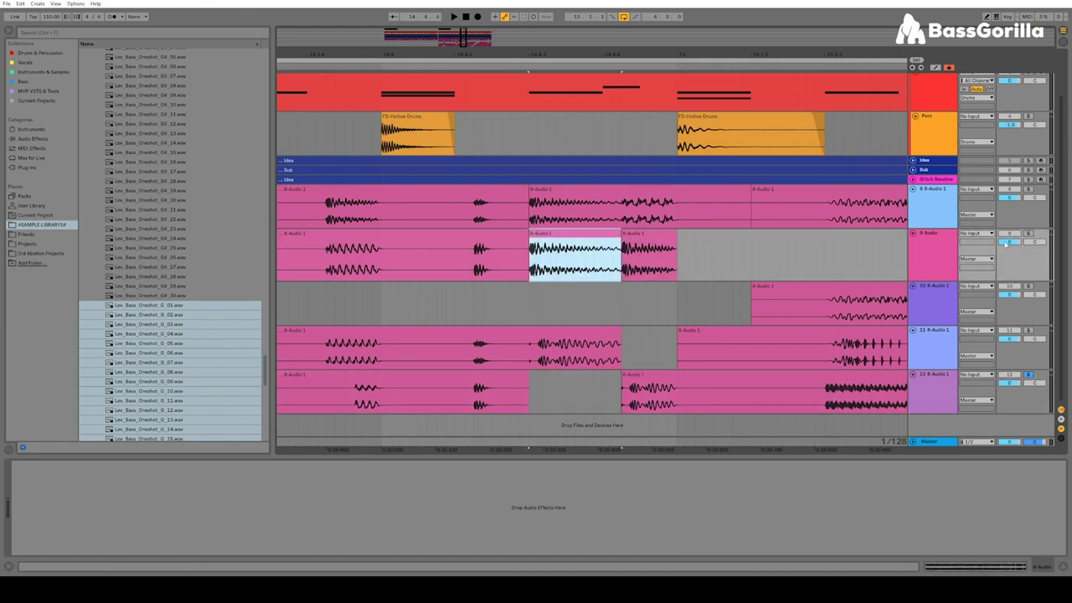
# - Audition the 9 Audio track from 14.4.3 across the newly placed sections
pyautogui.click(1029, 235)
pyautogui.press('space')
pyautogui.press('space')
pyautogui.press('space')
pyautogui.press('space')
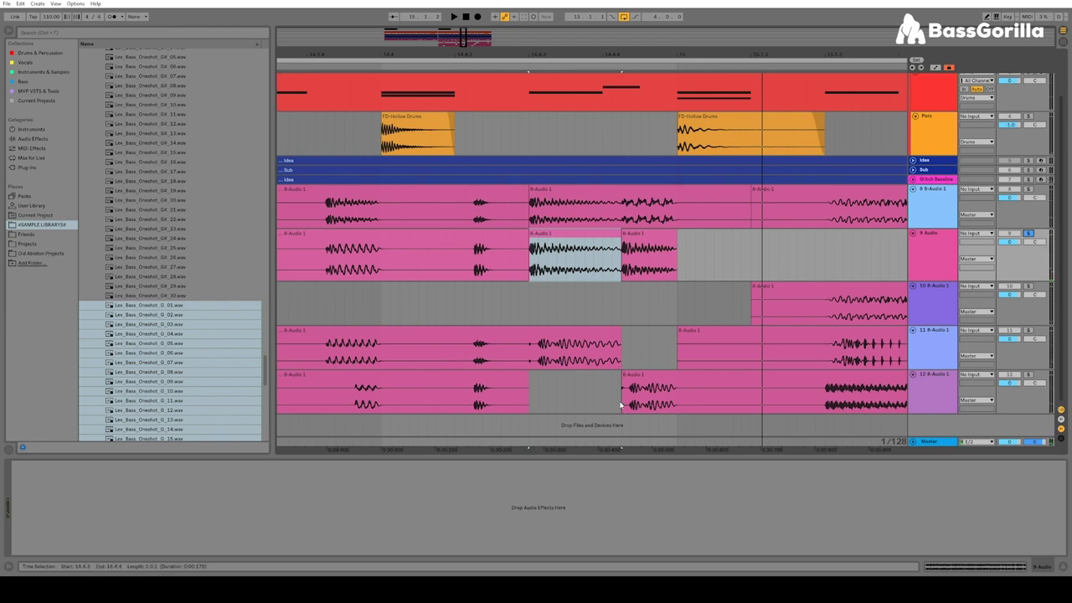
pyautogui.press('space')
pyautogui.moveTo(698, 56); pyautogui.dragTo(607, 38)
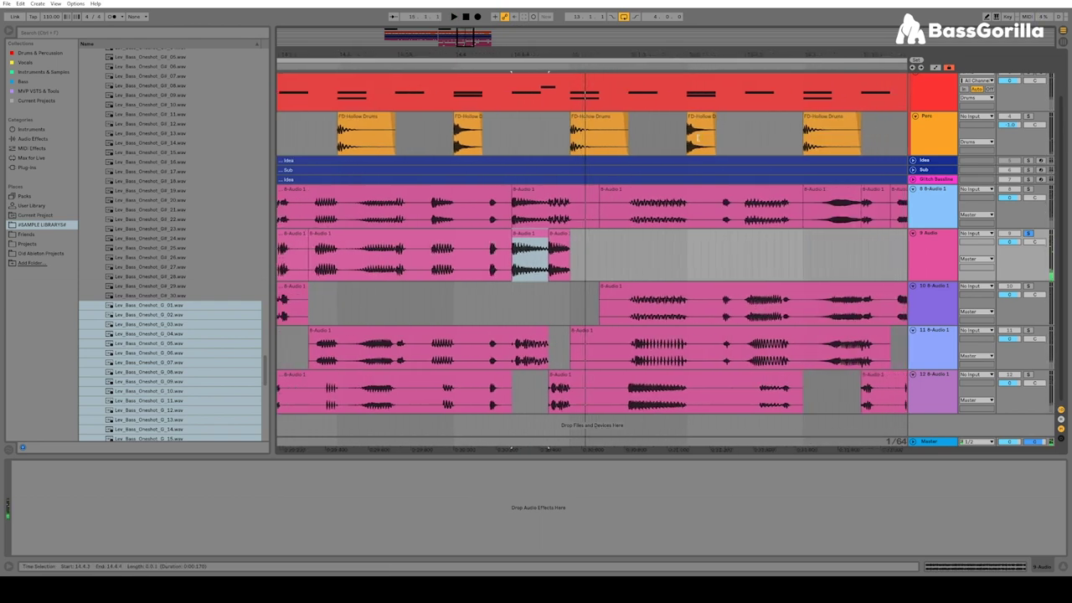
pyautogui.press('space')
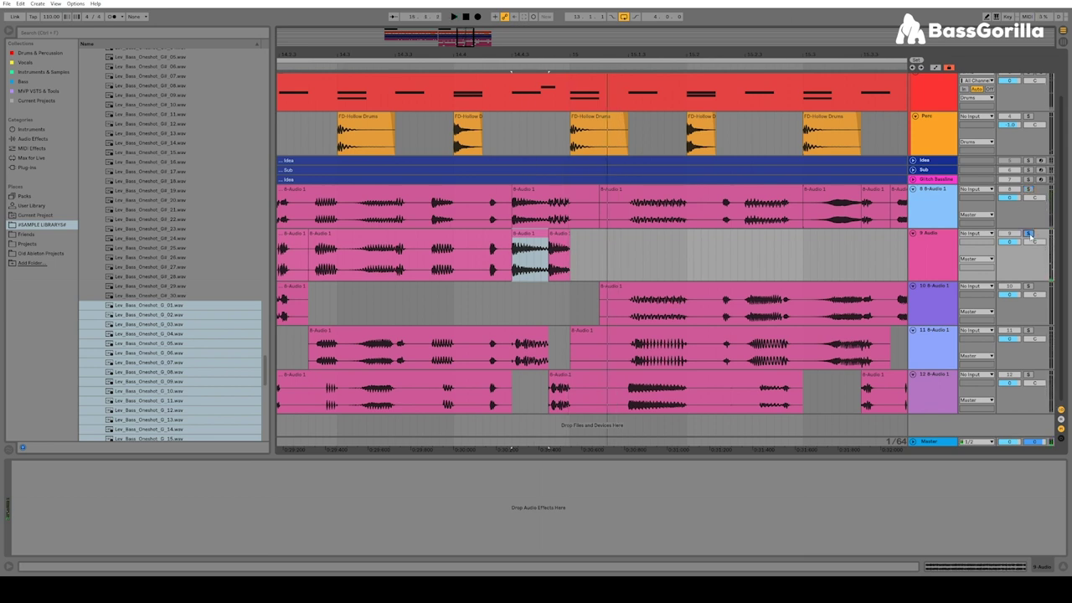
# - Replace 14.4.3 to 14.4.4 on the 9 Audio track with track 11's section and audition it alongside the 8 8-Audio 1 track
pyautogui.moveTo(513, 358); pyautogui.dragTo(536, 236)
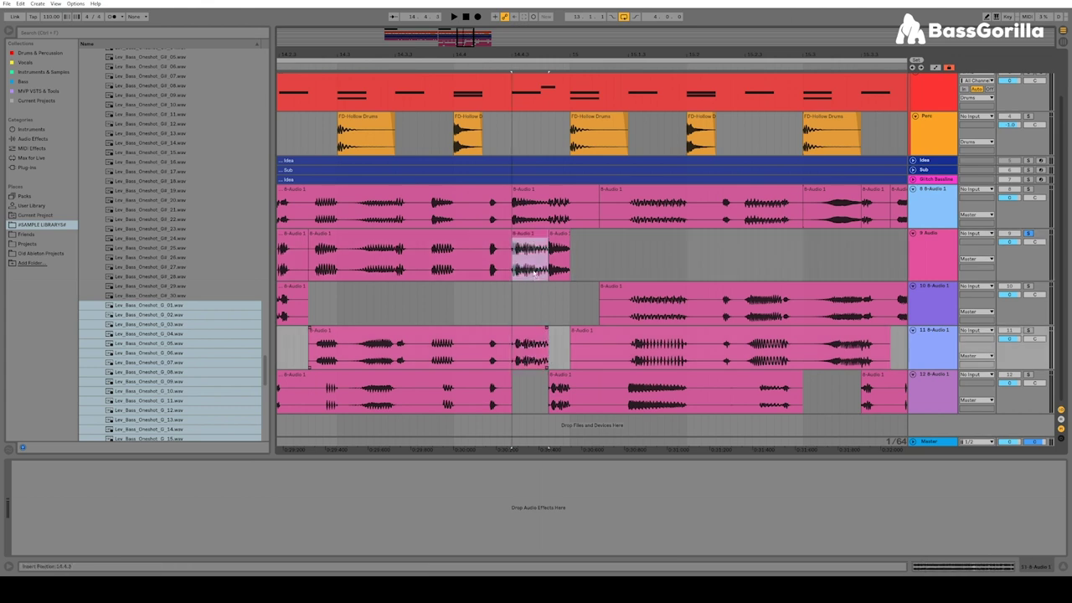
pyautogui.press('space')
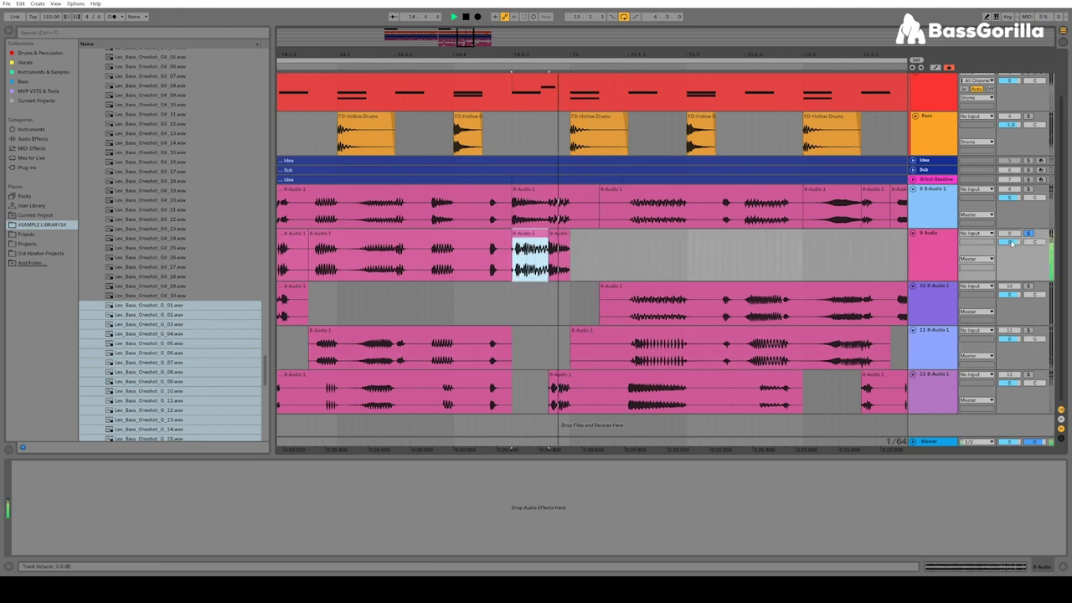
pyautogui.click(1029, 190)
pyautogui.press('space')
pyautogui.click(1029, 234)
pyautogui.press('space')
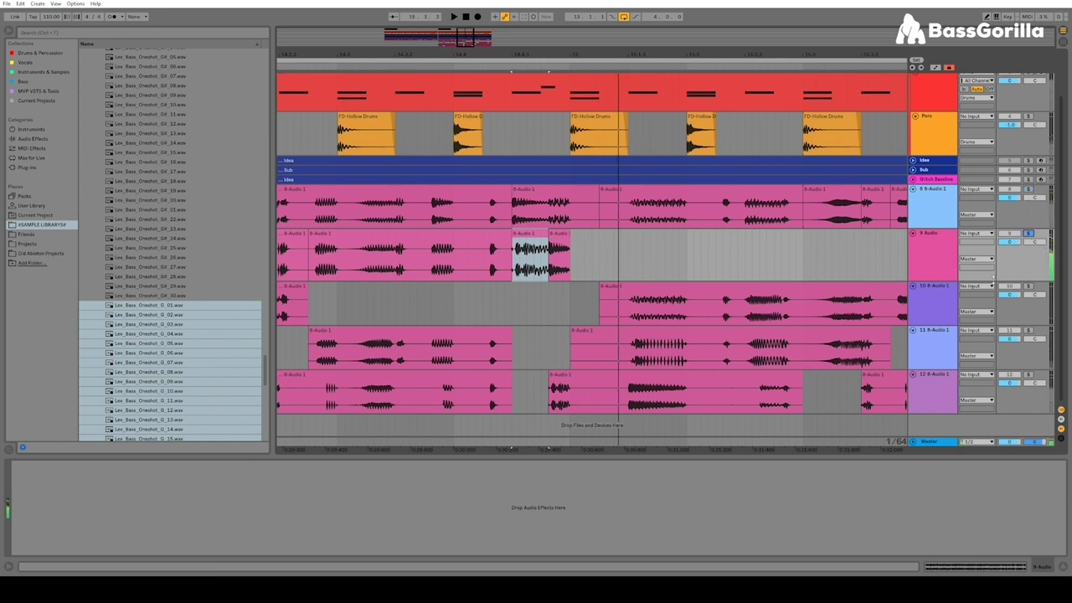
# - Compare tracks 10, 11 and 12 from 15.1.3 and move track 12's section from 15.1.3 to 15.2.1 onto the 9 Audio track
pyautogui.click(632, 315)
pyautogui.press('space')
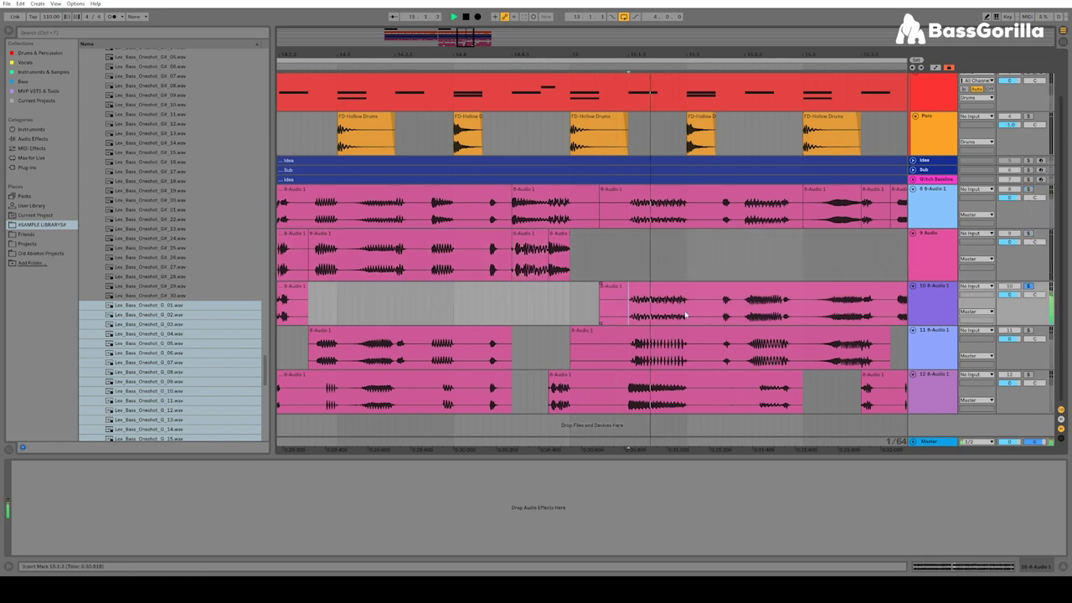
pyautogui.click(1028, 330)
pyautogui.click(1028, 374)
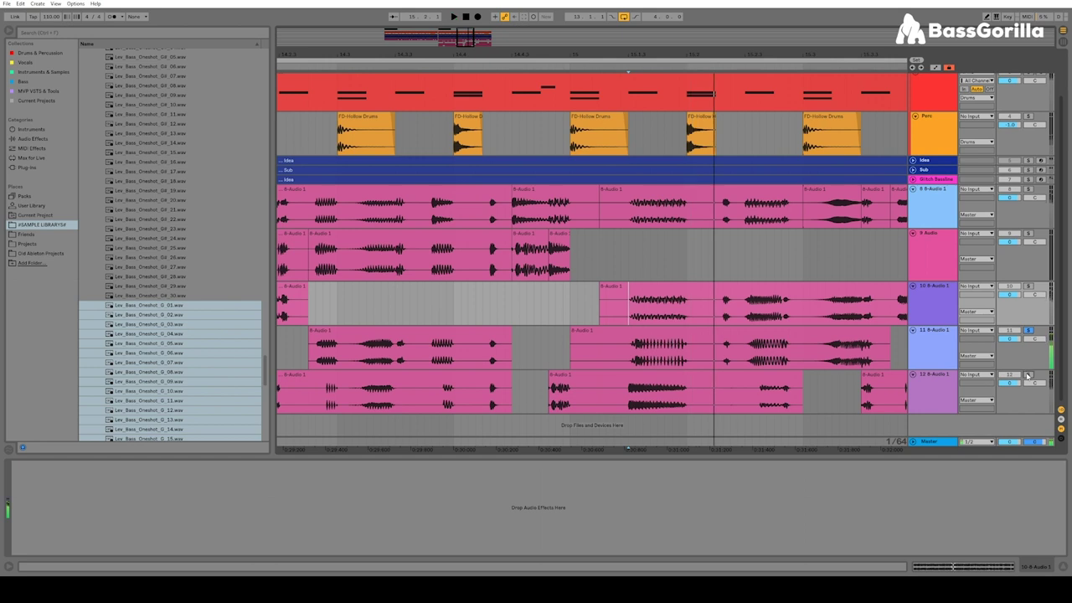
pyautogui.click(705, 362)
pyautogui.moveTo(631, 405); pyautogui.dragTo(669, 272)
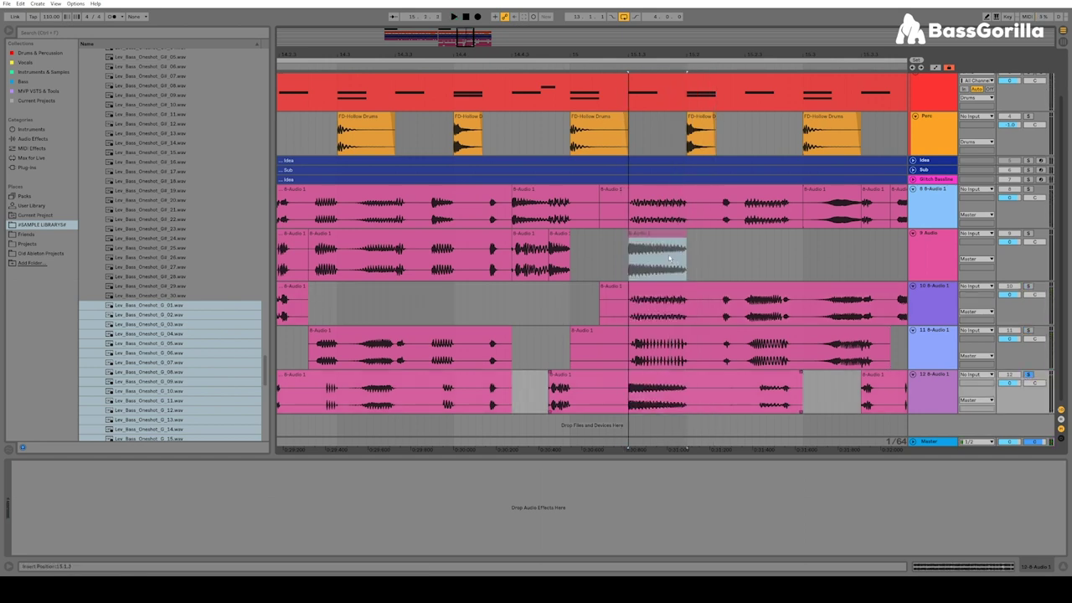
# - Compare tracks 10 and 11 from 15.2.1 and move track 11's section from 15.2.2 to 15.3.1 onto the 9 Audio track
pyautogui.click(693, 308)
pyautogui.click(1028, 286)
pyautogui.press('space')
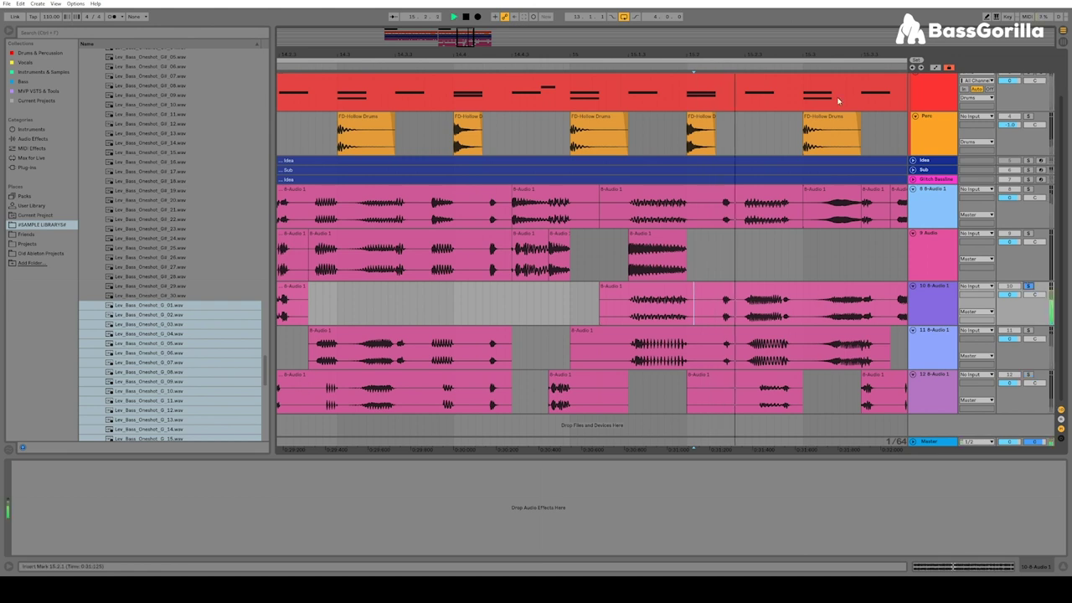
pyautogui.moveTo(796, 56); pyautogui.dragTo(593, 51)
pyautogui.press('space')
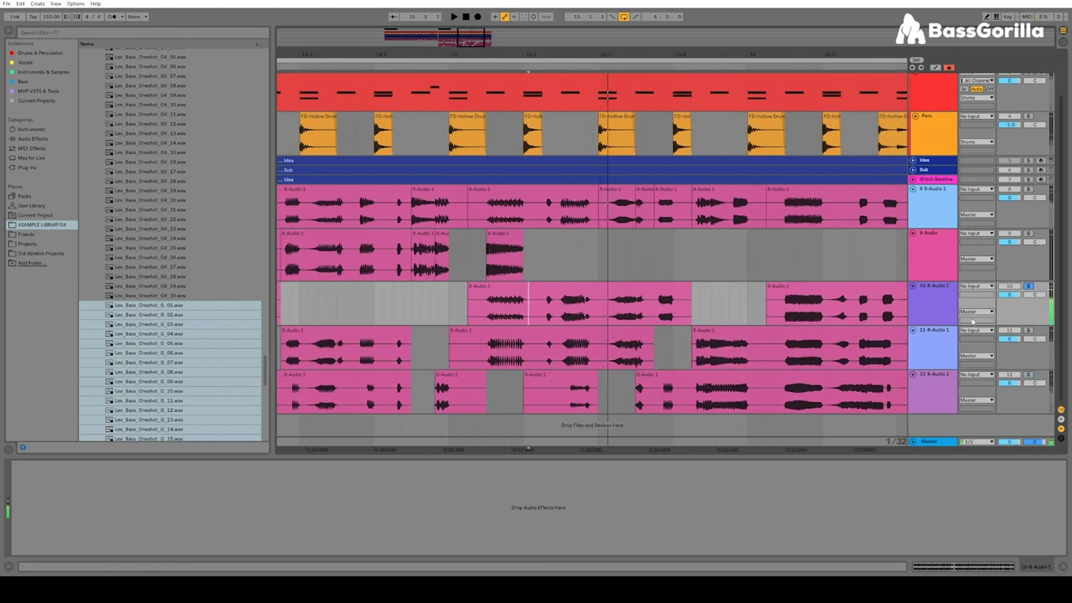
pyautogui.click(1028, 332)
pyautogui.press('space')
pyautogui.click(550, 360)
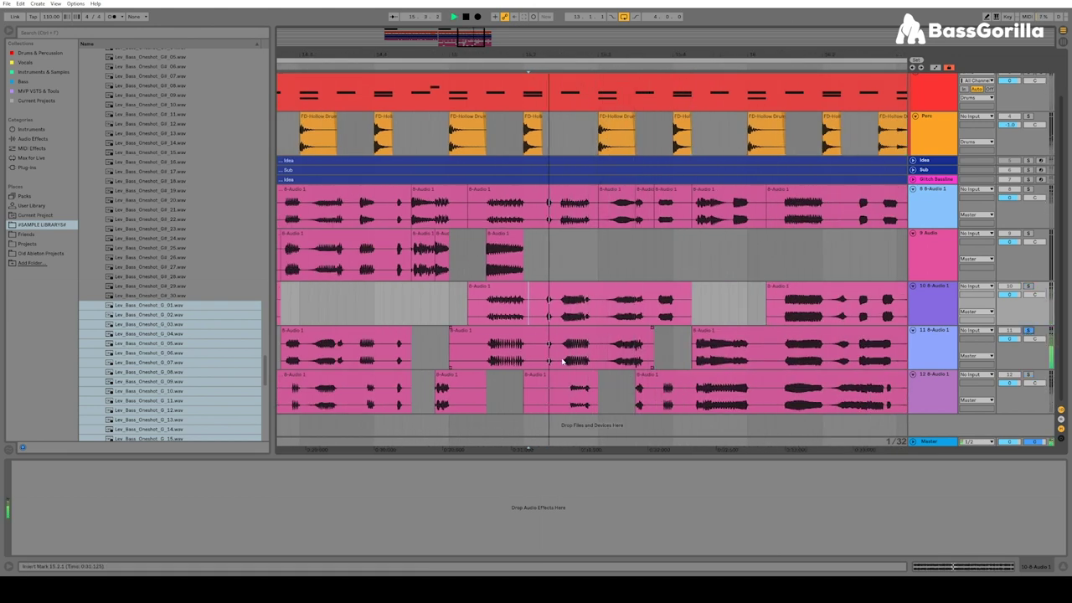
pyautogui.moveTo(544, 360); pyautogui.dragTo(601, 268)
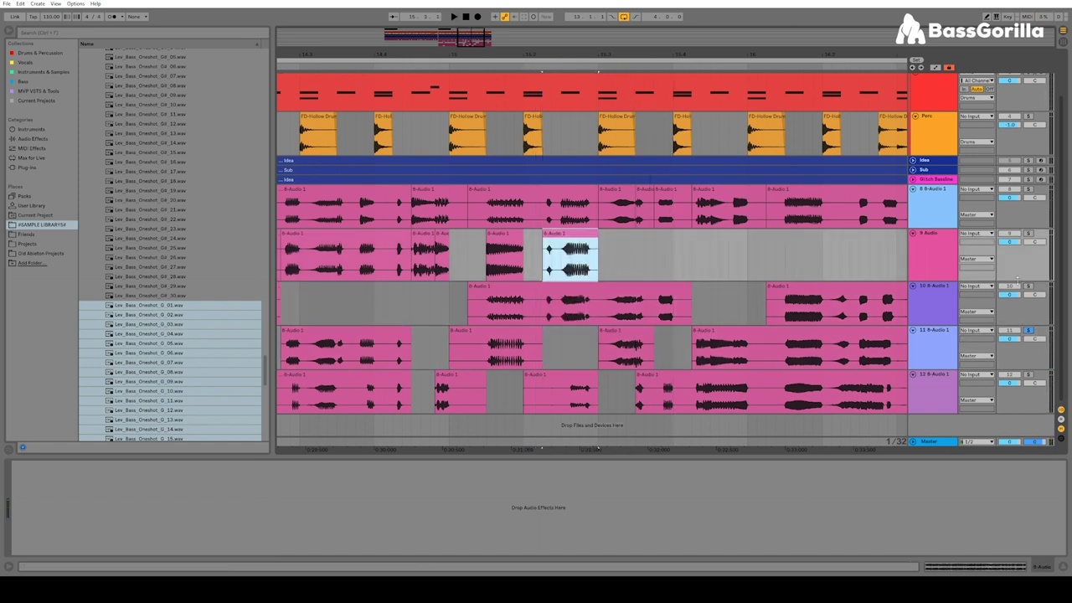
# - Compare tracks 10 and 11 from 15.3.1 and move track 10's section from 15.3.1 to 15.3.4 onto the 9 Audio track
pyautogui.press('space')
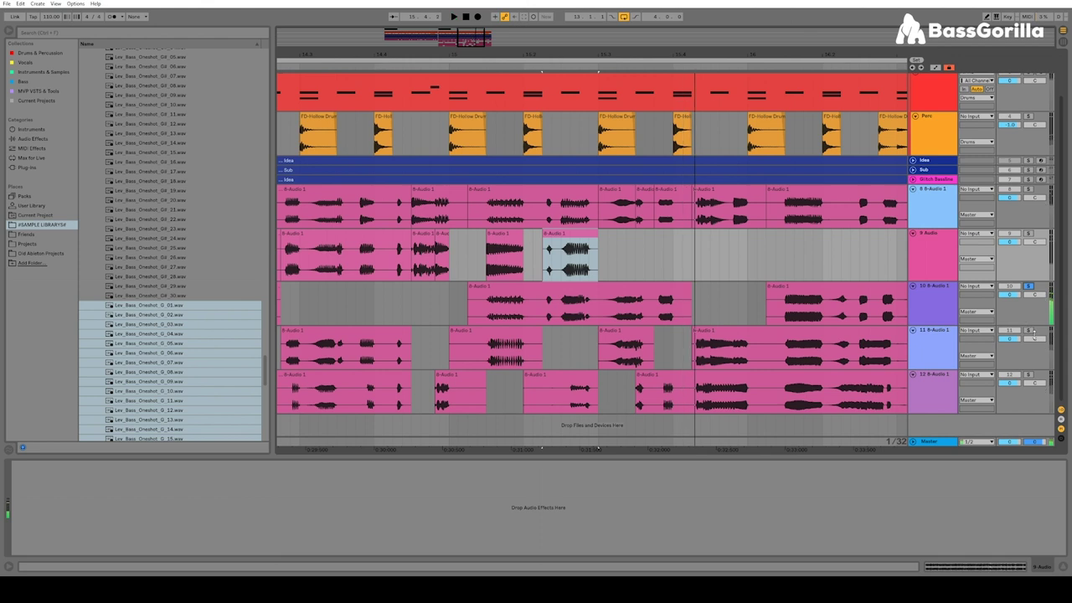
pyautogui.click(631, 326)
pyautogui.click(598, 316)
pyautogui.press('space')
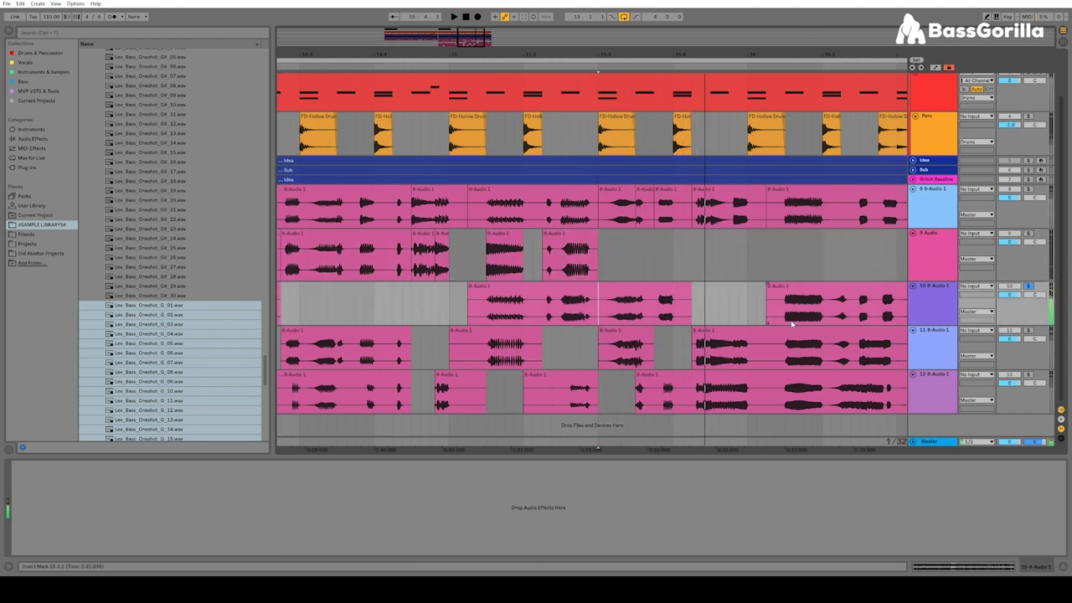
pyautogui.click(649, 334)
pyautogui.click(1029, 330)
pyautogui.press('space')
pyautogui.press('space')
pyautogui.moveTo(641, 329); pyautogui.dragTo(636, 273)
# - Audition track 10 from 15.3.4 and copy the 8 8-Audio 1 track's section from 15.3.4 to 15.4.2 onto the 9 Audio track
pyautogui.click(655, 313)
pyautogui.press('space')
pyautogui.press('space')
pyautogui.click(1029, 287)
pyautogui.press('space')
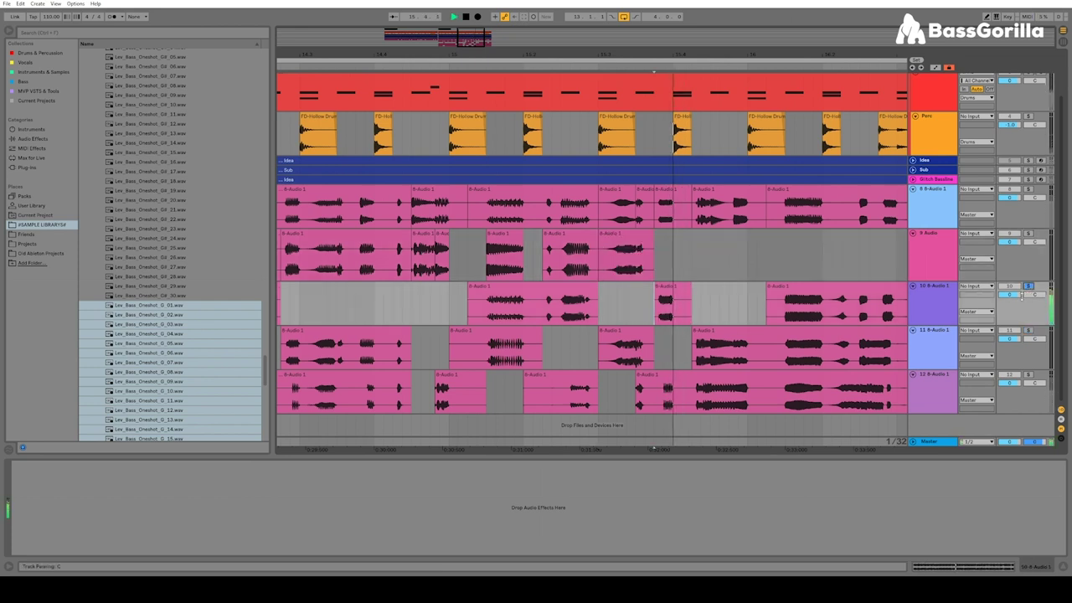
pyautogui.press('space')
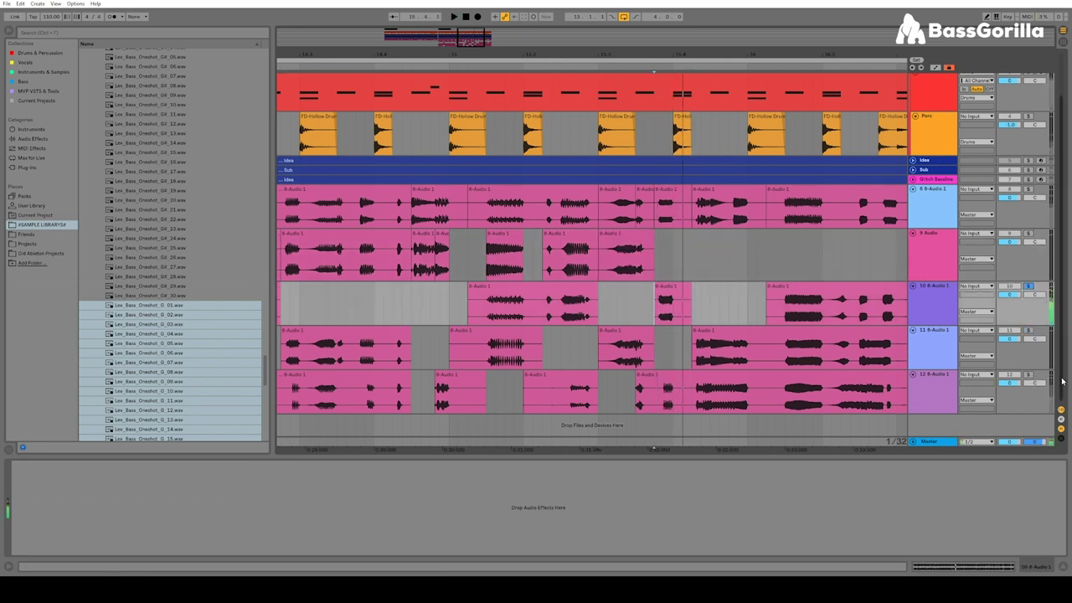
pyautogui.moveTo(673, 192); pyautogui.dragTo(670, 243)
# - Compare tracks 11 and 12 from 15.4.2 and fill the 9 Audio track up to 16.1.1, using track 12's section until just past 15.4.4
pyautogui.click(704, 356)
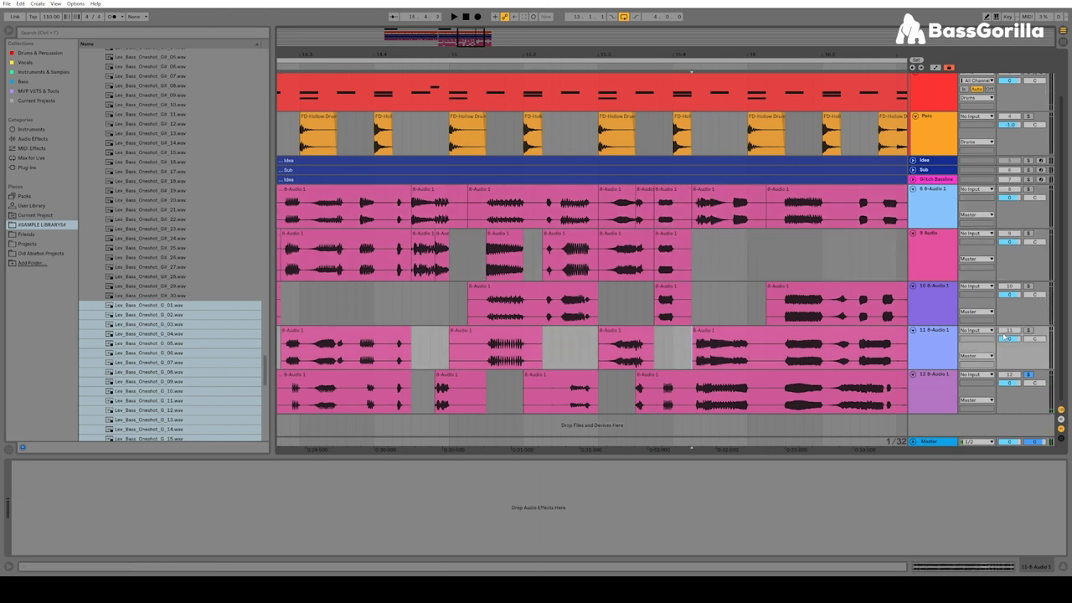
pyautogui.click(1029, 331)
pyautogui.press('space')
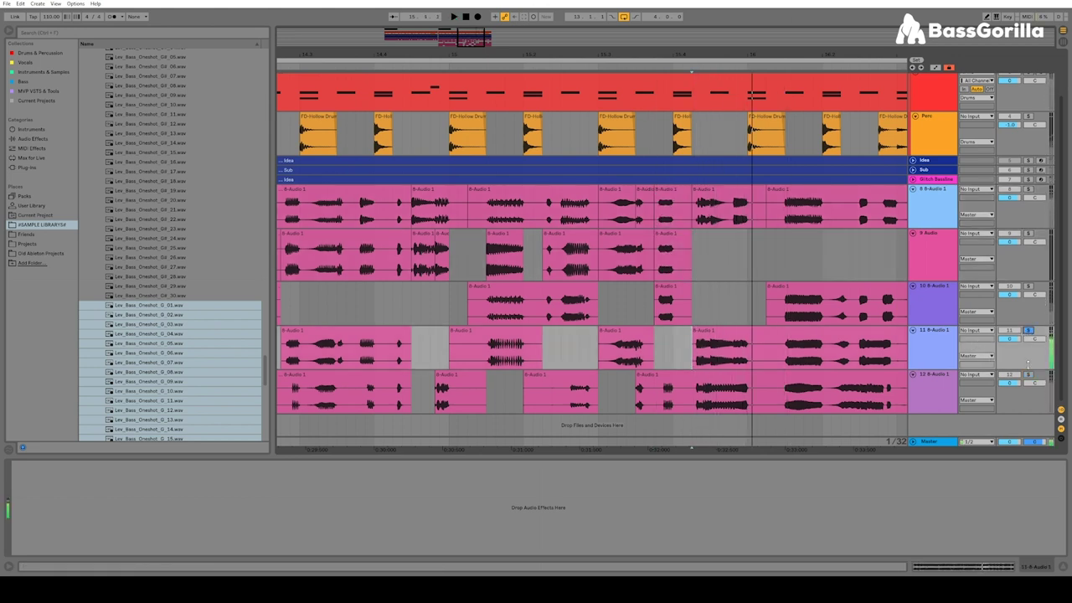
pyautogui.click(1028, 374)
pyautogui.click(696, 408)
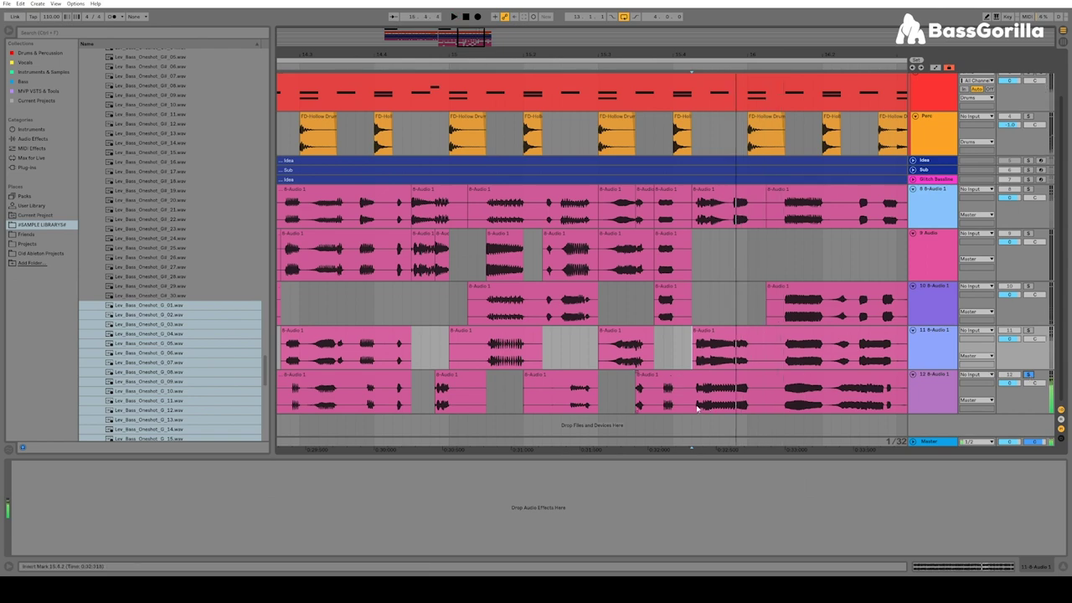
pyautogui.moveTo(693, 407); pyautogui.dragTo(729, 404)
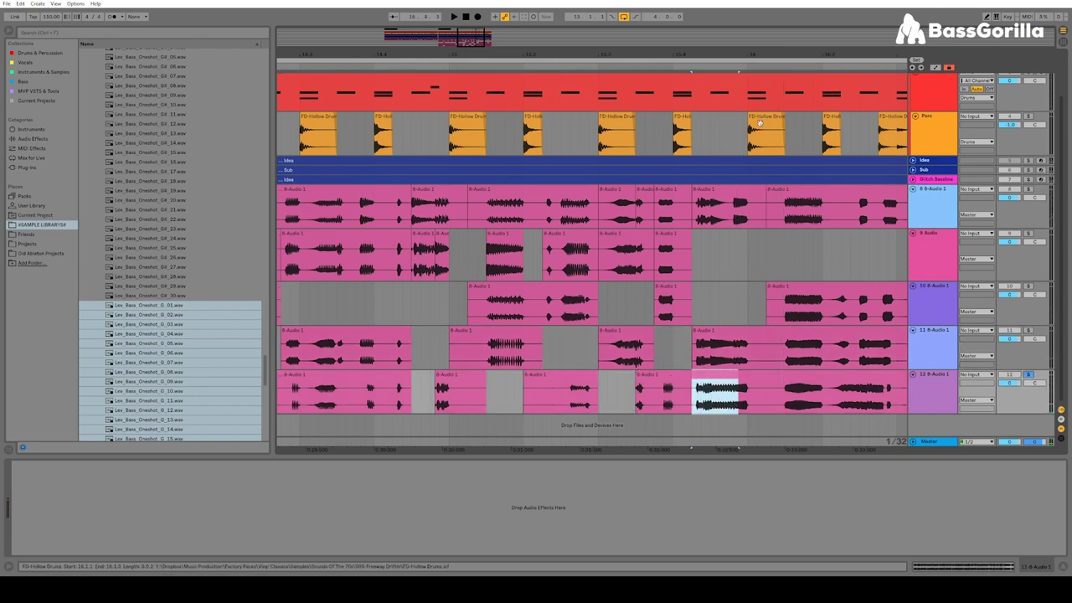
pyautogui.scroll(2, 746, 400)
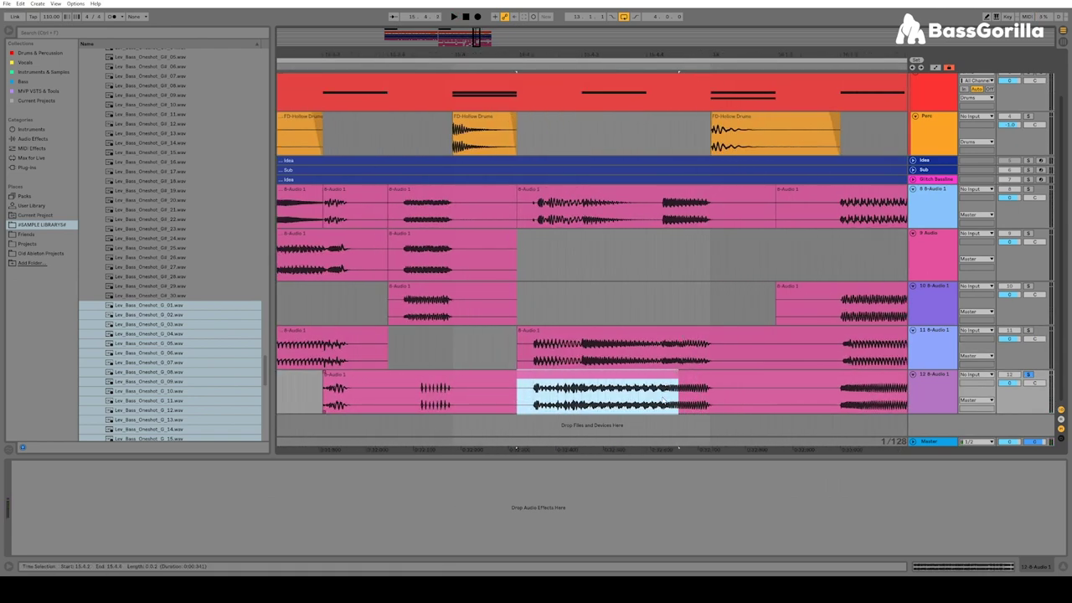
pyautogui.moveTo(651, 378); pyautogui.dragTo(697, 234)
pyautogui.click(582, 234)
pyautogui.press('space')
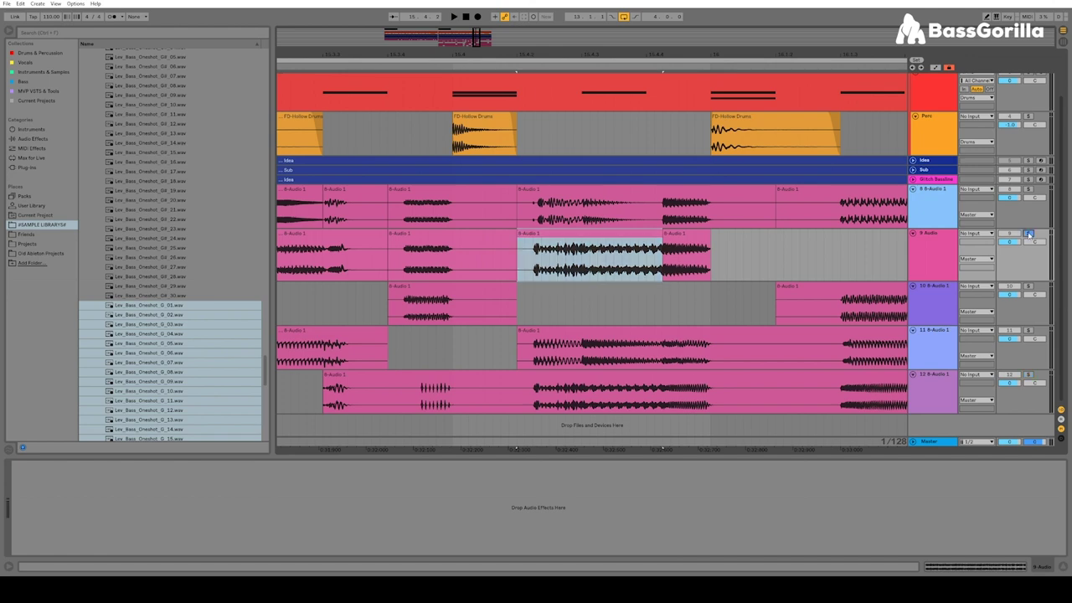
pyautogui.press('space')
# - Audition track 10 from 16.1.3
pyautogui.moveTo(492, 55)
pyautogui.mouseDown()
pyautogui.moveTo(492, 17)
pyautogui.moveTo(462, 17)
pyautogui.mouseUp()
pyautogui.click(542, 311)
pyautogui.press('space')
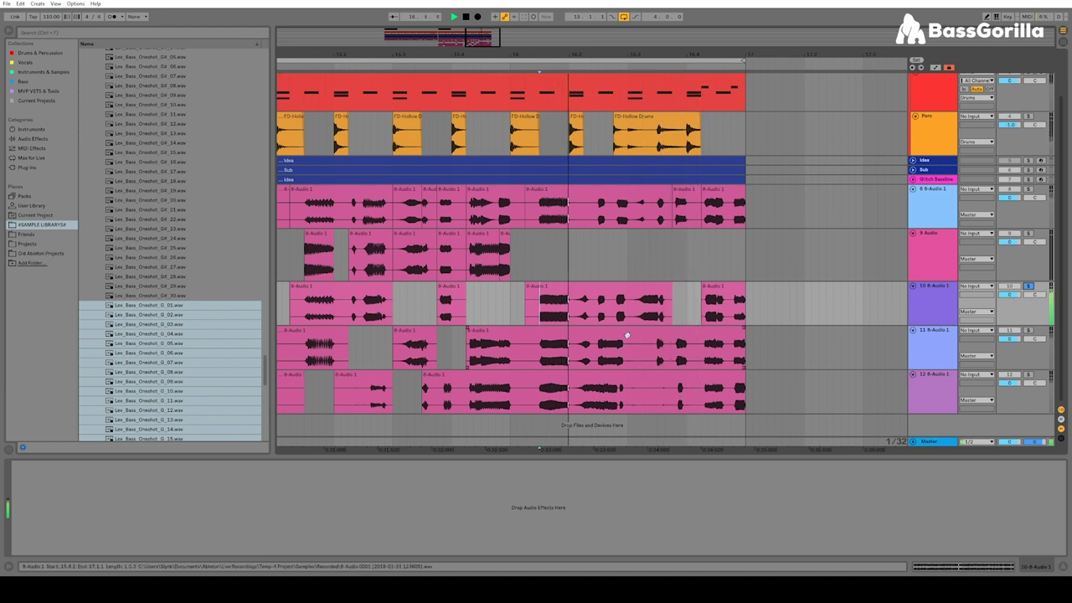
pyautogui.press('space')
pyautogui.moveTo(626, 305); pyautogui.dragTo(579, 280)
pyautogui.click(628, 313)
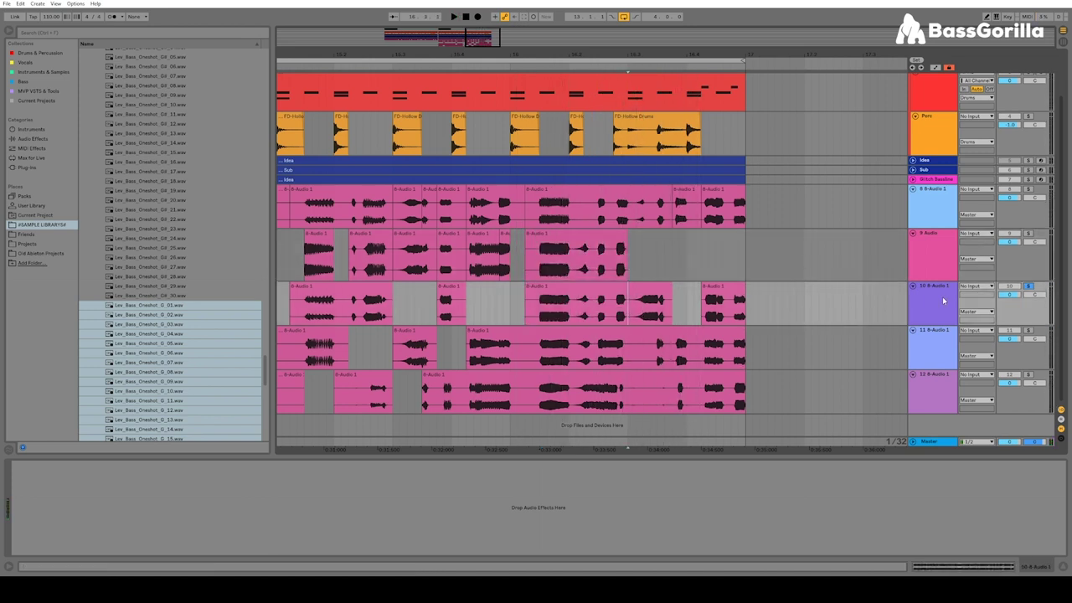
pyautogui.hotkey('ctrl', 'z')
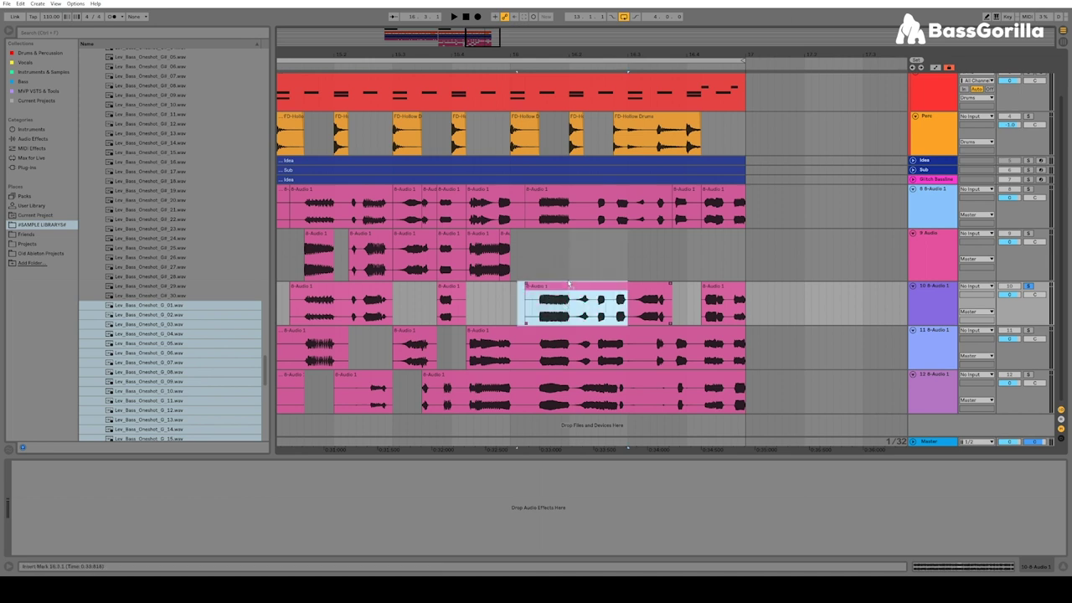
# - Fill the 9 Audio track with track 10's section from 16.1.2 to 16.3.1 and a copy of the 8 8-Audio 1 track's section up to 16.3.4
pyautogui.moveTo(567, 284); pyautogui.dragTo(573, 260)
pyautogui.click(621, 312)
pyautogui.press('space')
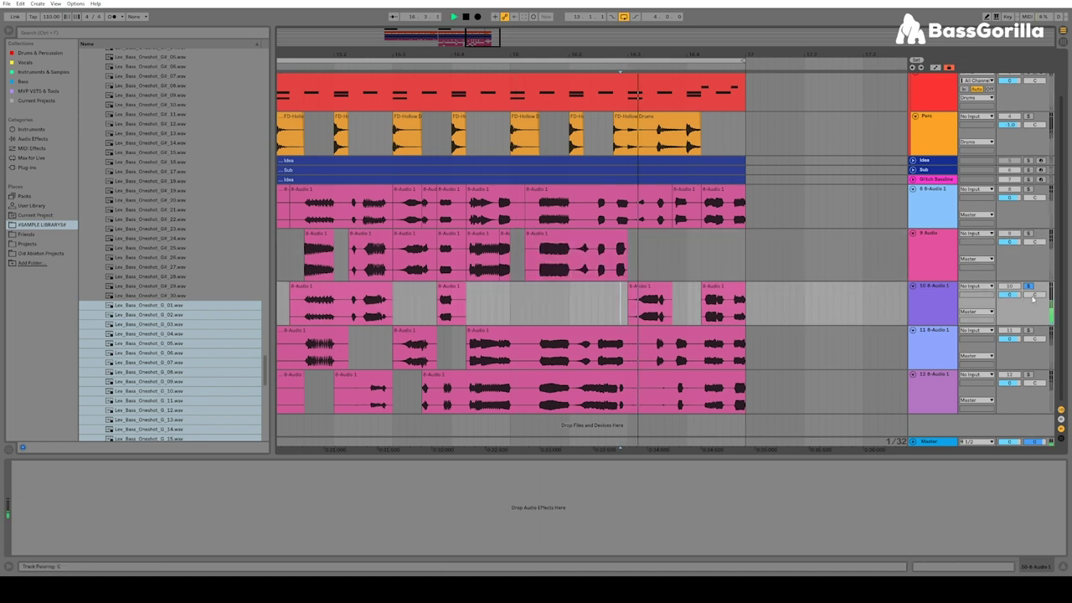
pyautogui.moveTo(628, 216)
pyautogui.mouseDown()
pyautogui.moveTo(670, 214)
pyautogui.moveTo(652, 231)
pyautogui.moveTo(655, 252)
pyautogui.mouseUp()
pyautogui.click(678, 259)
# - Compare tracks 11 and 12 from 16.3.4 and complete the 9 Audio track with track 11's section up to 16.4.2 and track 12's from there
pyautogui.press('space')
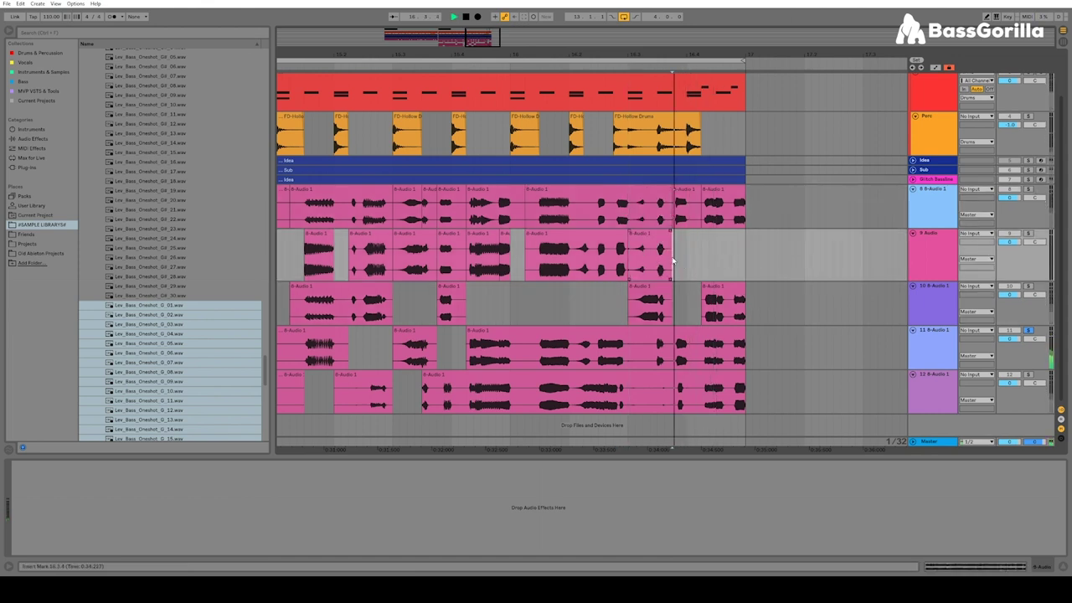
pyautogui.press('space')
pyautogui.click(1029, 330)
pyautogui.press('space')
pyautogui.click(1029, 375)
pyautogui.press('space')
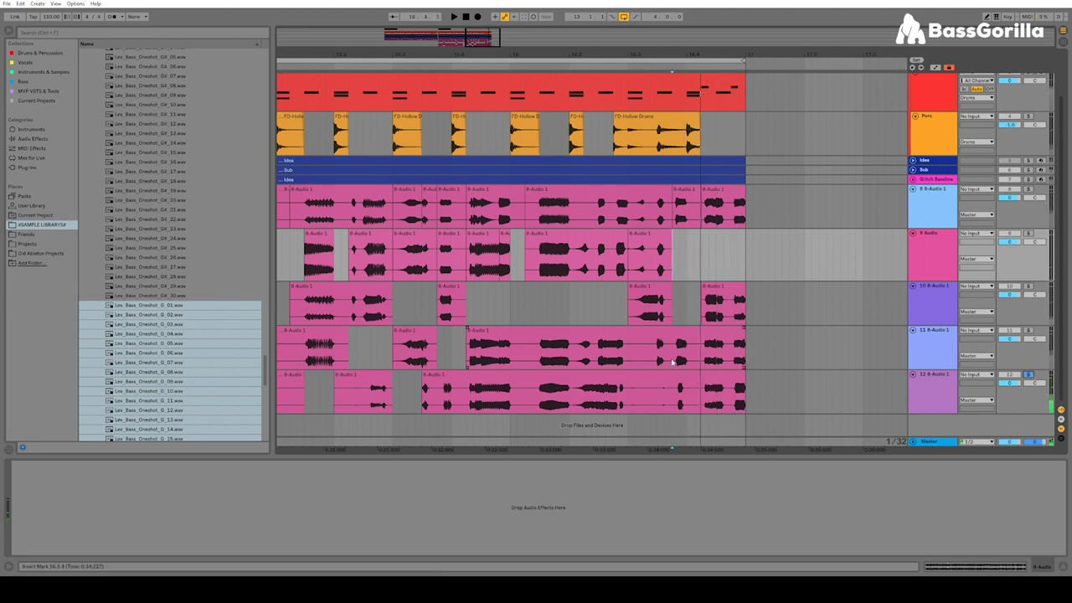
pyautogui.moveTo(672, 345); pyautogui.dragTo(683, 253)
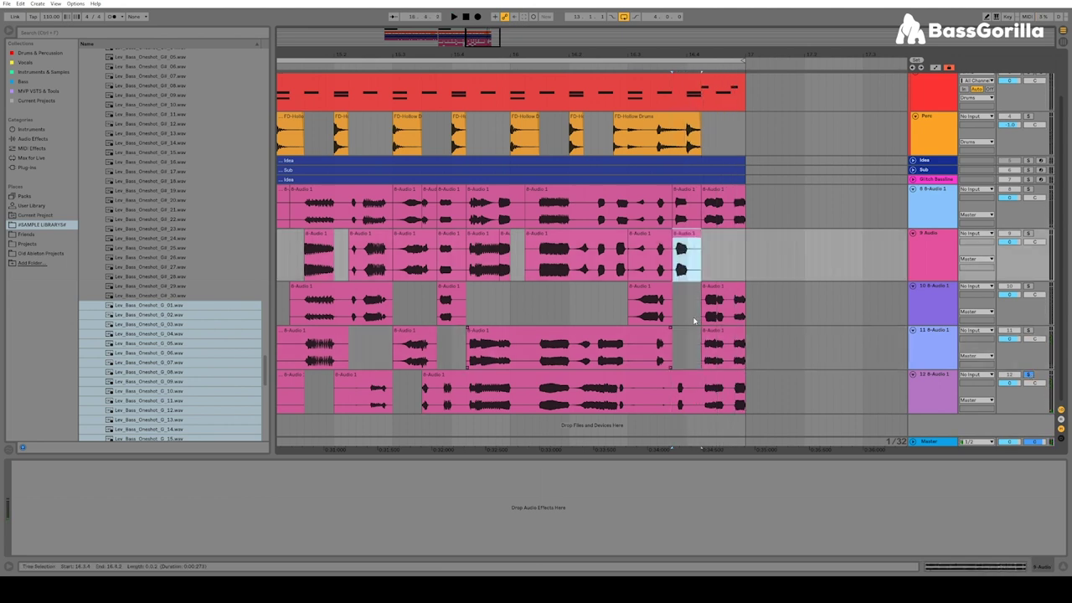
pyautogui.moveTo(702, 392); pyautogui.dragTo(737, 261)
# - Delete the leftover clips on tracks 10, 11 and 12 between bars 13 and 17
pyautogui.moveTo(618, 36); pyautogui.dragTo(618, 60)
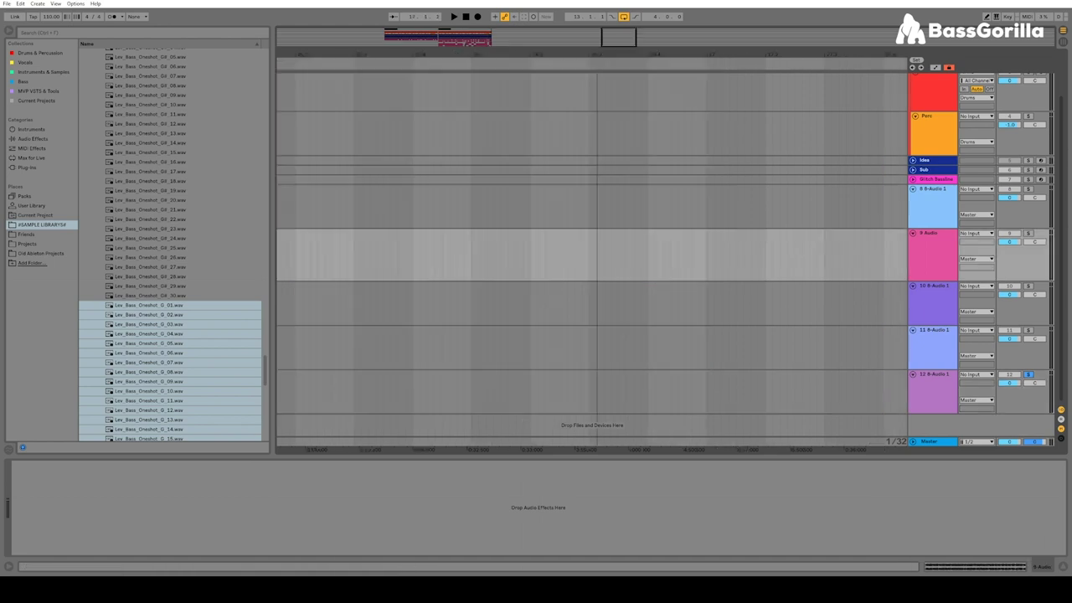
pyautogui.moveTo(478, 45); pyautogui.dragTo(478, 21)
pyautogui.moveTo(488, 297); pyautogui.dragTo(696, 390)
pyautogui.press('Delete')
# - Replace the 8 8-Audio 1 track's clips from 13.1.1 to 17.1.1 with the finished comp from the 9 Audio track
pyautogui.click(706, 358)
pyautogui.moveTo(667, 226); pyautogui.dragTo(530, 211)
pyautogui.press('Delete')
pyautogui.moveTo(530, 273); pyautogui.dragTo(669, 272)
pyautogui.click(648, 235)
pyautogui.moveTo(648, 232); pyautogui.dragTo(648, 191)
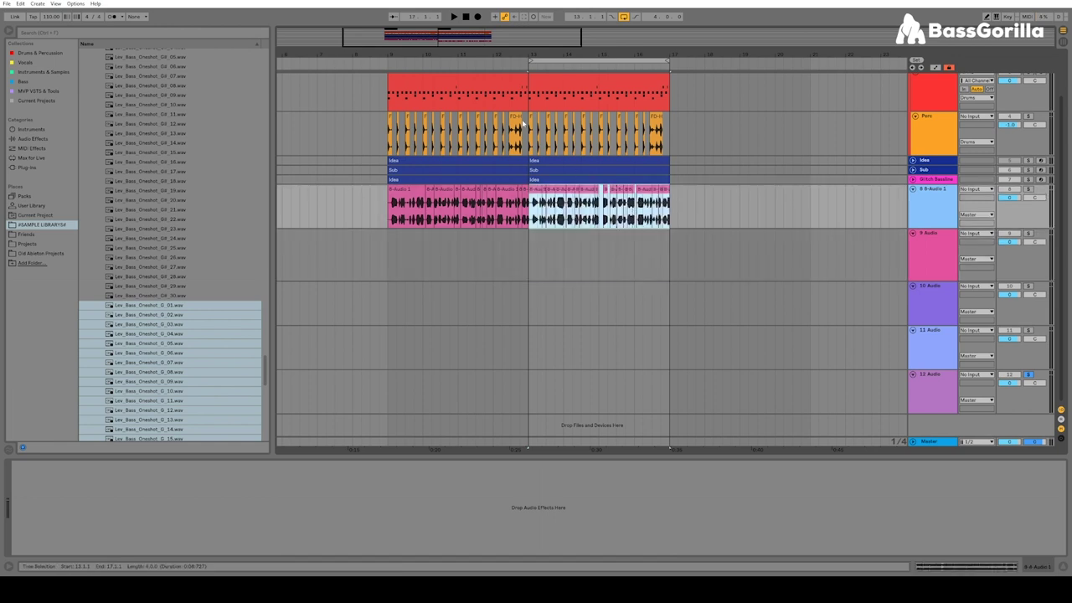
# - Extend the loop to run from bar 9 to bar 17 and solo the 8 8-Audio 1 track
pyautogui.moveTo(529, 61); pyautogui.dragTo(390, 64)
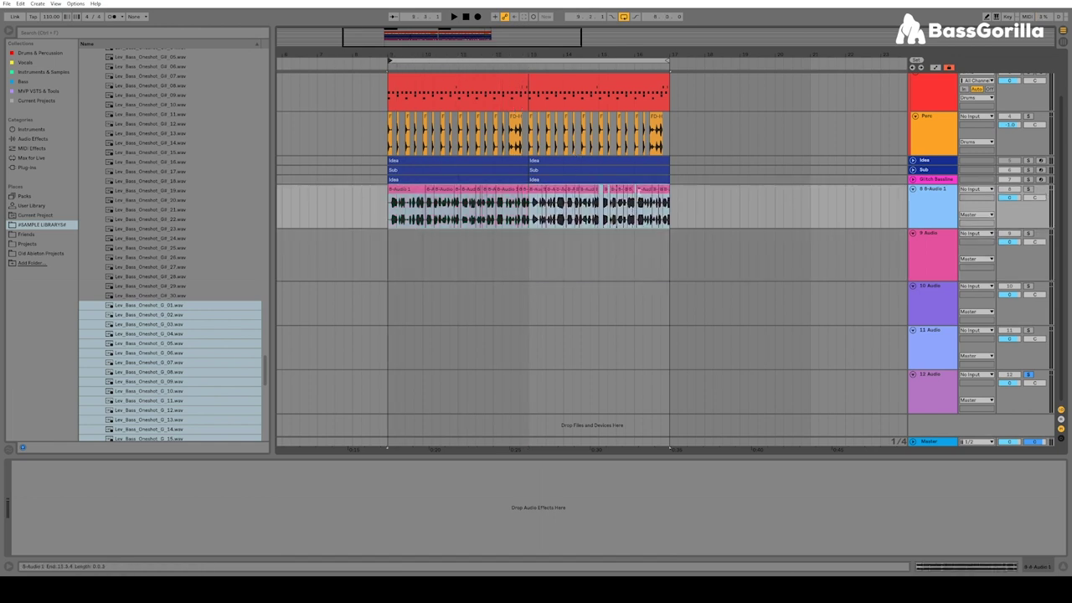
pyautogui.click(1028, 190)
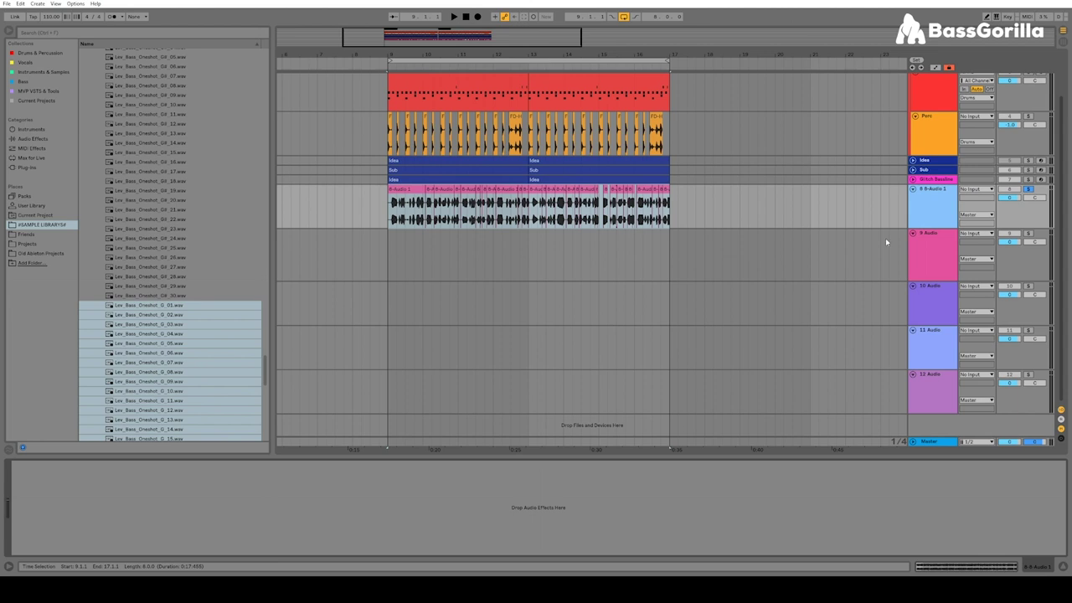
pyautogui.click(776, 199)
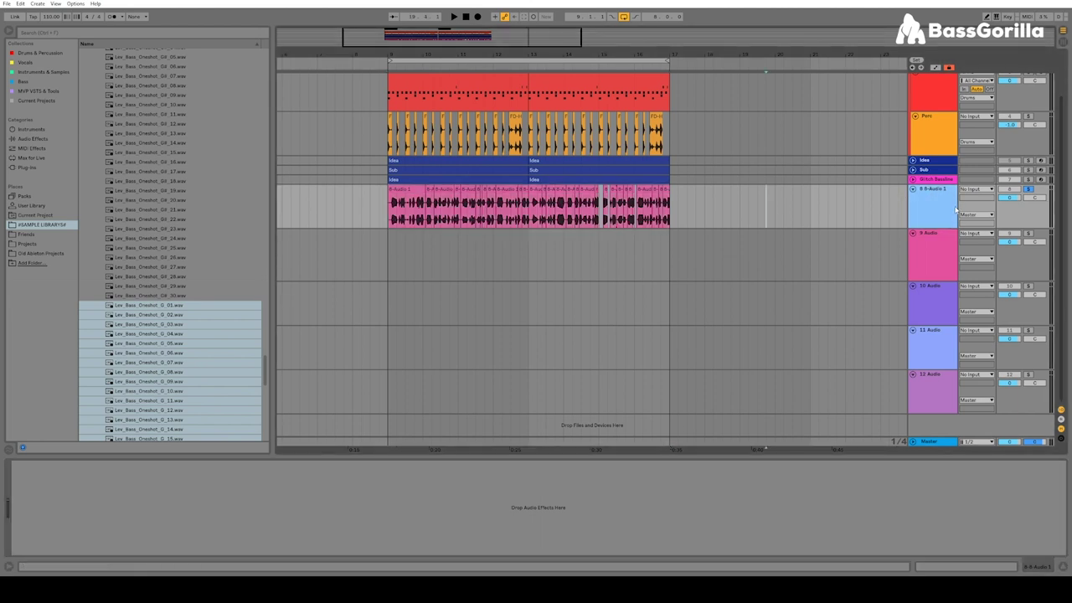
# - Add the Multiband Dynamics OTT preset to the 8 8-Audio 1 track and play the bassline from bar 9
pyautogui.click(1027, 189)
pyautogui.click(998, 568)
pyautogui.doubleClick(933, 197)
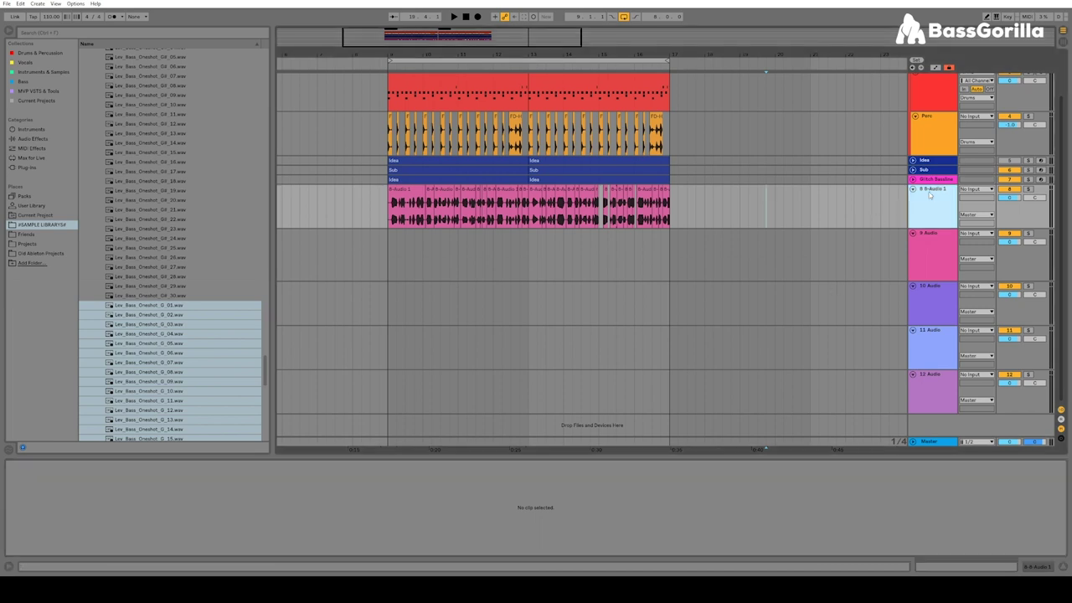
pyautogui.click(17, 138)
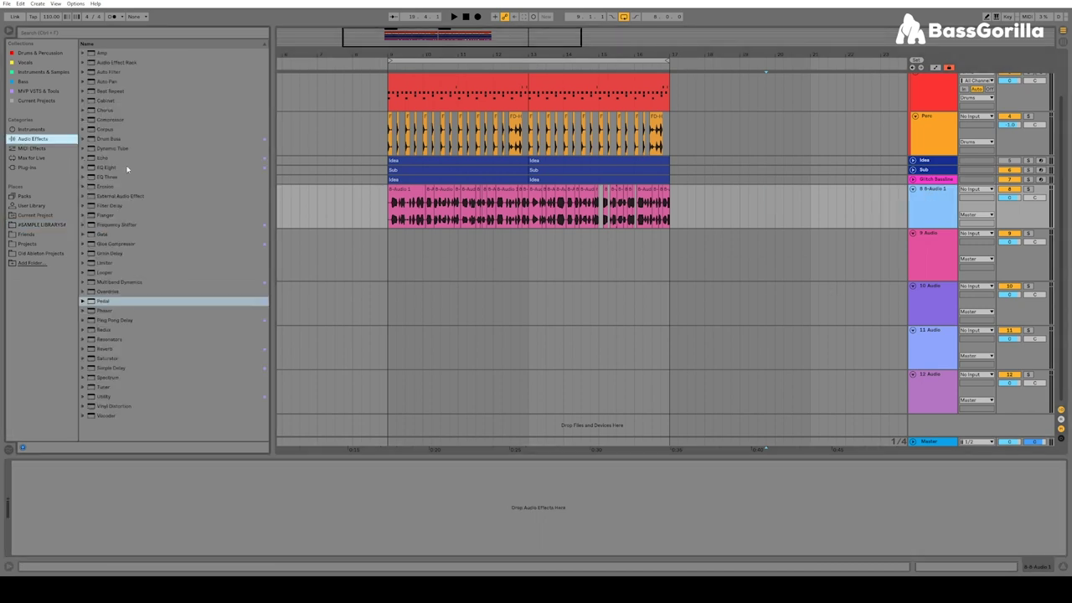
pyautogui.click(99, 283)
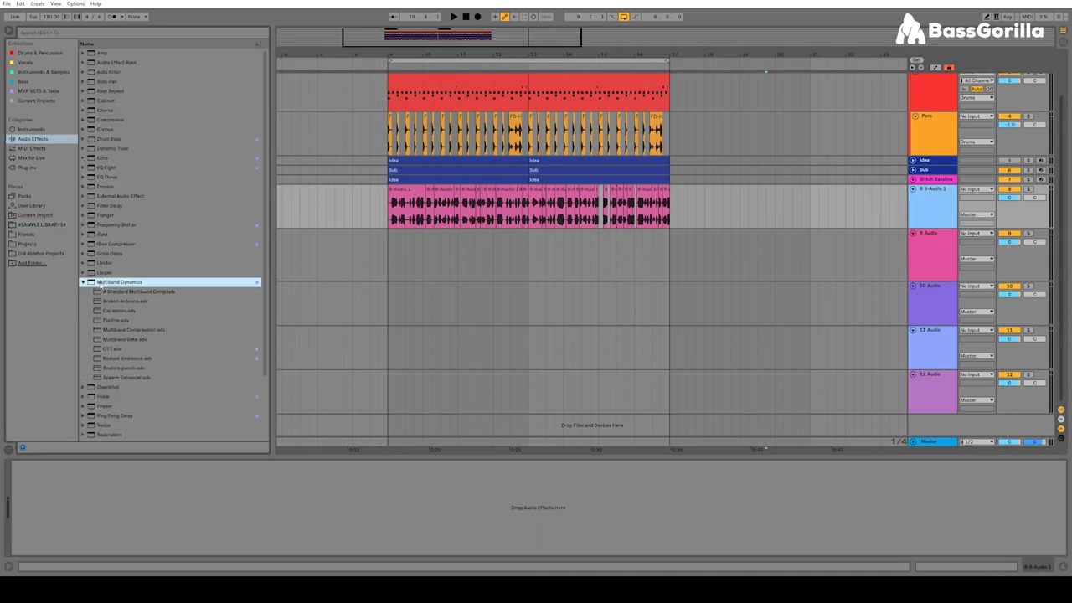
pyautogui.moveTo(107, 348); pyautogui.dragTo(150, 510)
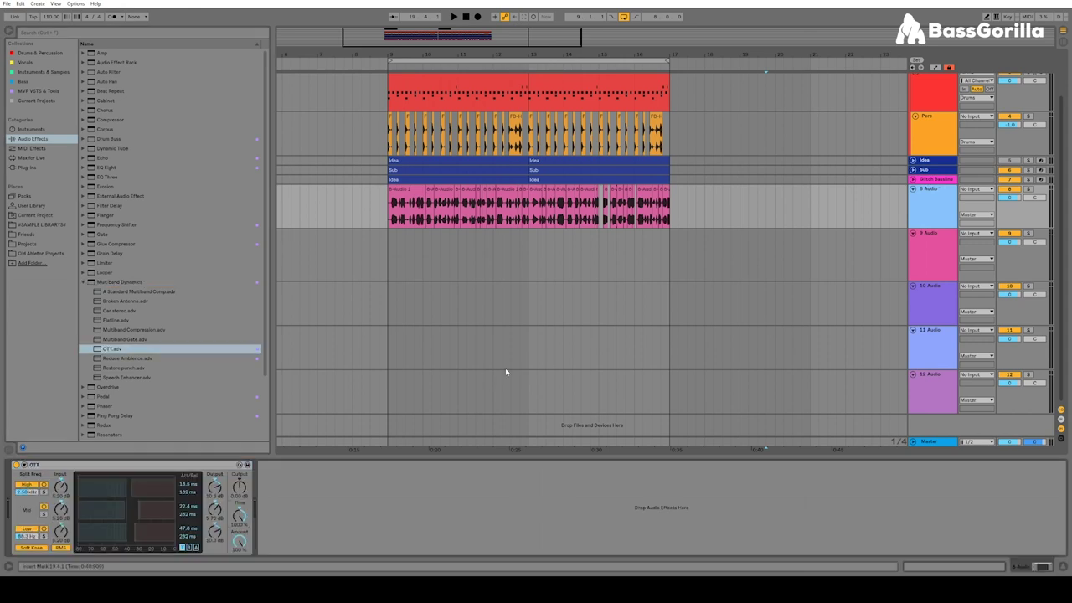
pyautogui.press('space')
pyautogui.click(395, 190)
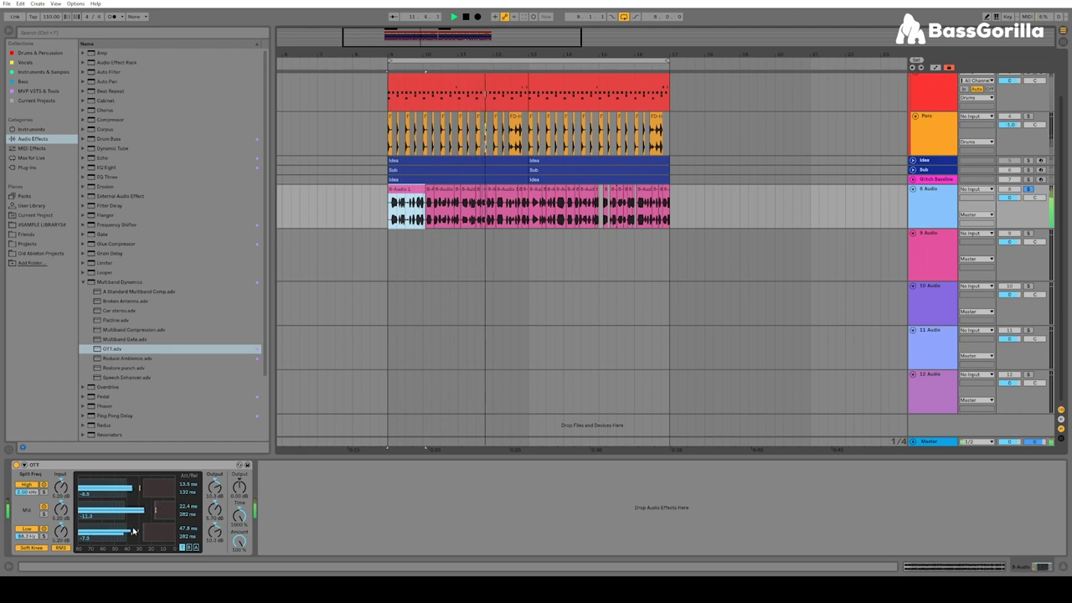
# - Place a Glue Compressor after OTT and an EQ Eight before it, with a steep low cut and a boost around 100 Hz
pyautogui.moveTo(120, 243); pyautogui.dragTo(302, 506)
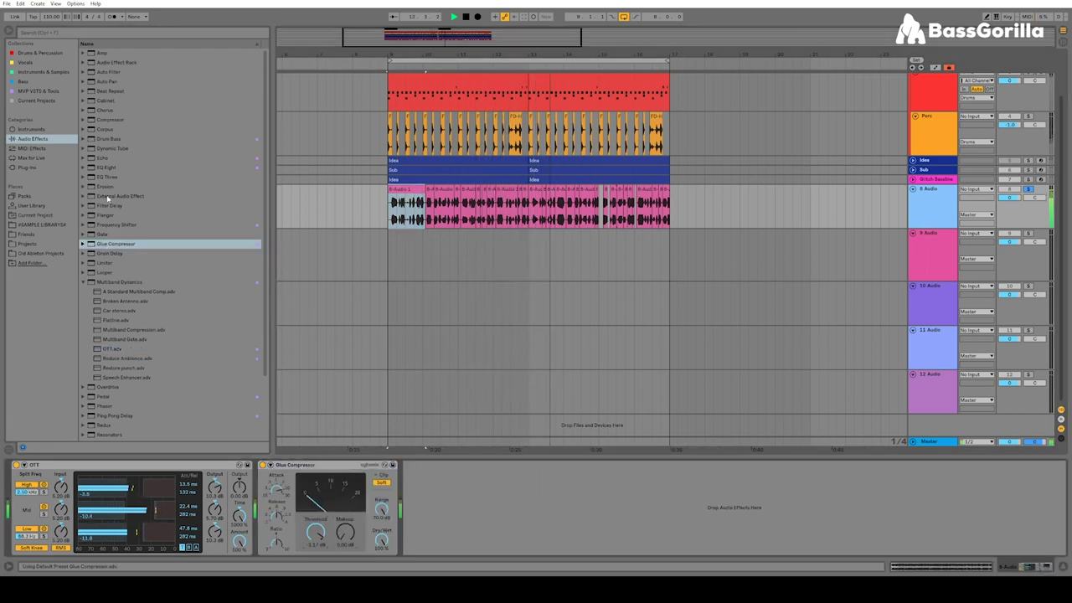
pyautogui.moveTo(107, 168); pyautogui.dragTo(23, 512)
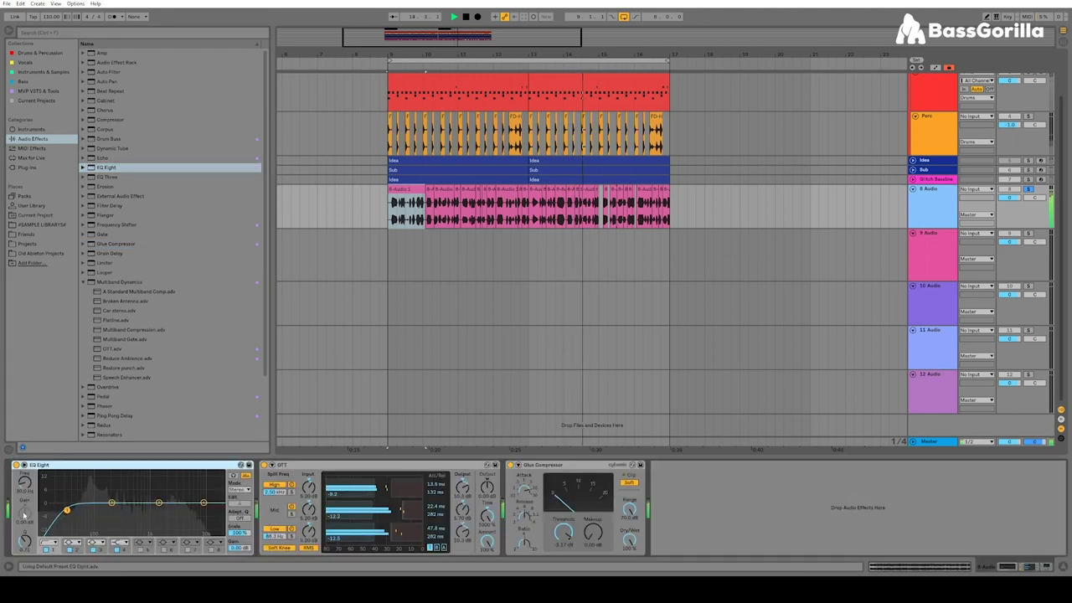
pyautogui.click(49, 542)
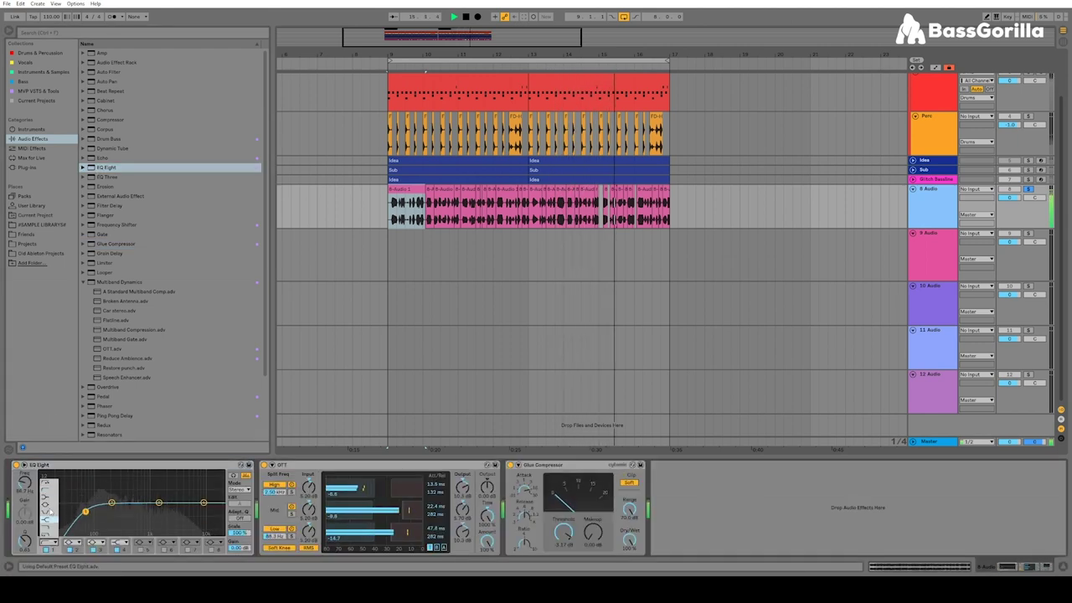
pyautogui.click(45, 533)
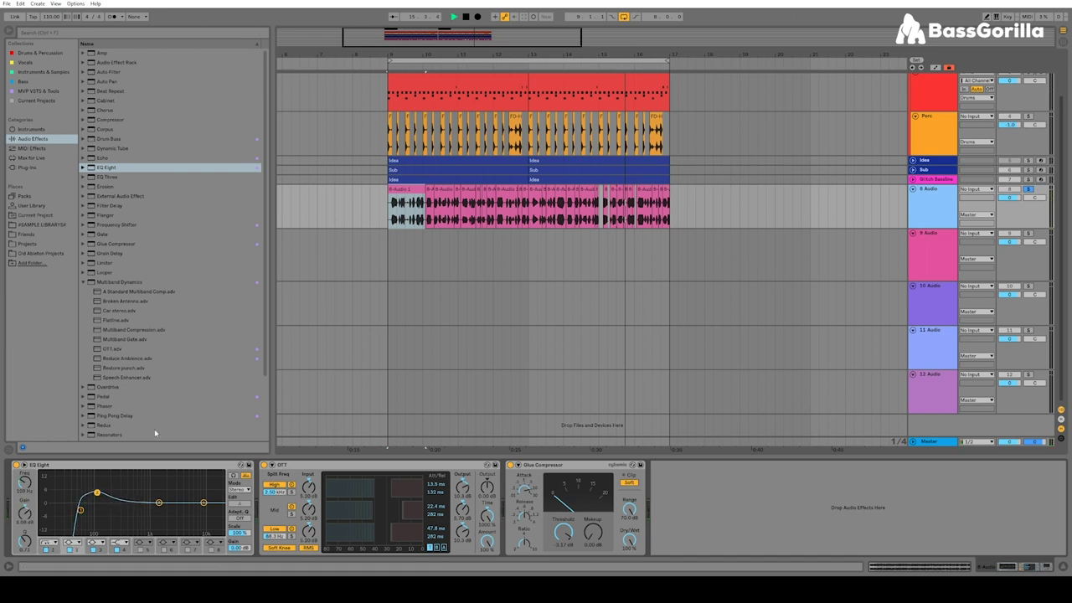
# - Replay the soloed bassline from bar 9, unsolo the 8 Audio track and play it with the full arrangement
pyautogui.press('space')
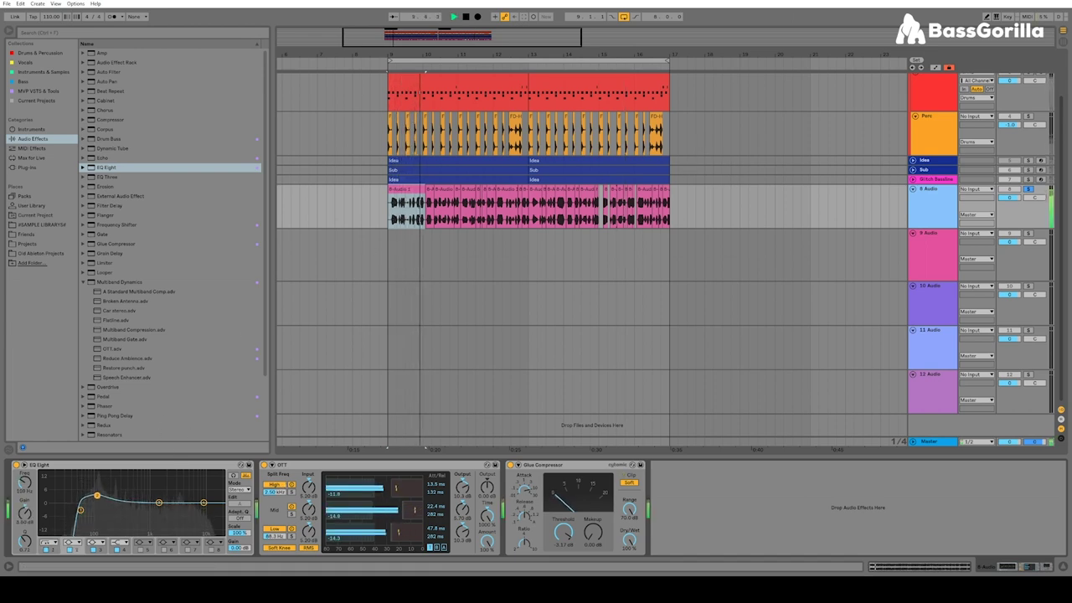
pyautogui.press('space')
pyautogui.click(1029, 189)
pyautogui.press('space')
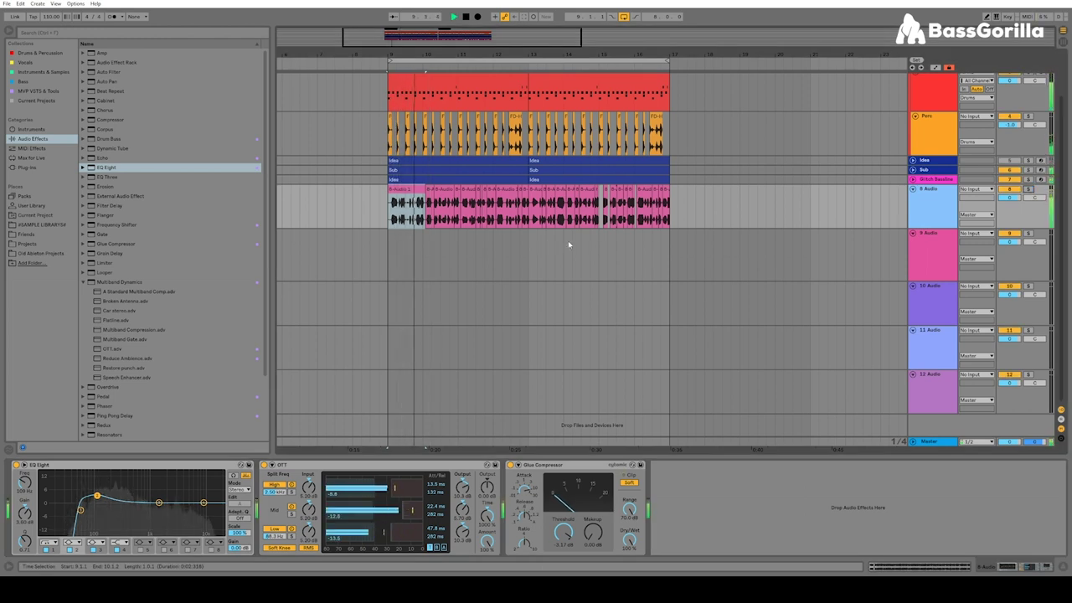
pyautogui.press('space')
# - Mute the original Glitch Bassline track and play the arrangement from bar 9 with the resampled bassline
pyautogui.click(911, 179)
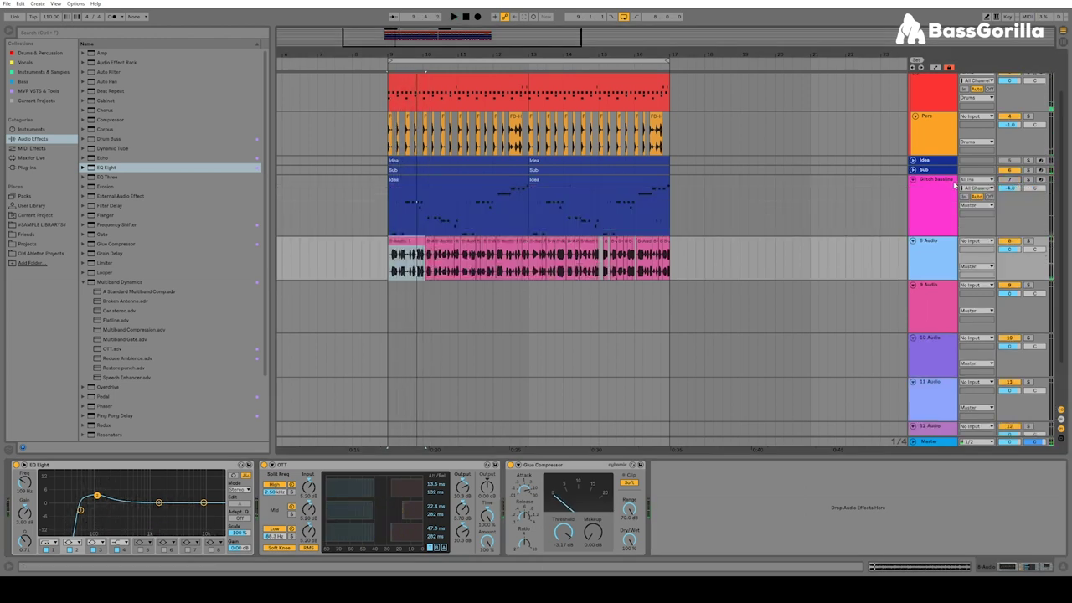
pyautogui.click(912, 179)
pyautogui.press('space')
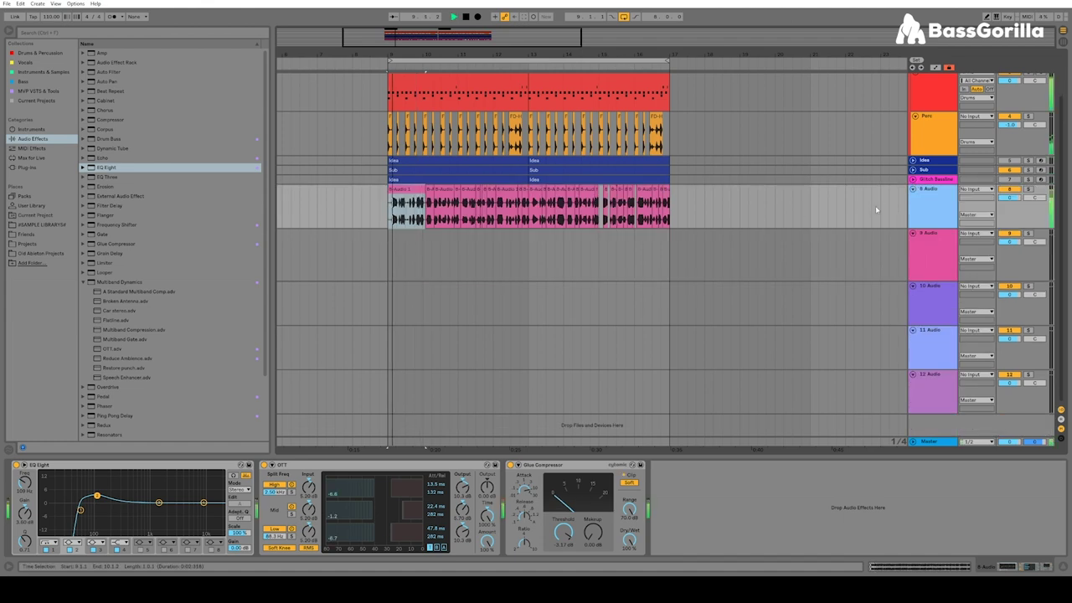
# - Delete the empty tracks 9 Audio through 12 Audio, listen to the loop and stop playback
pyautogui.click(925, 251)
pyautogui.keyDown('shift'); pyautogui.click(934, 376); pyautogui.keyUp('shift')
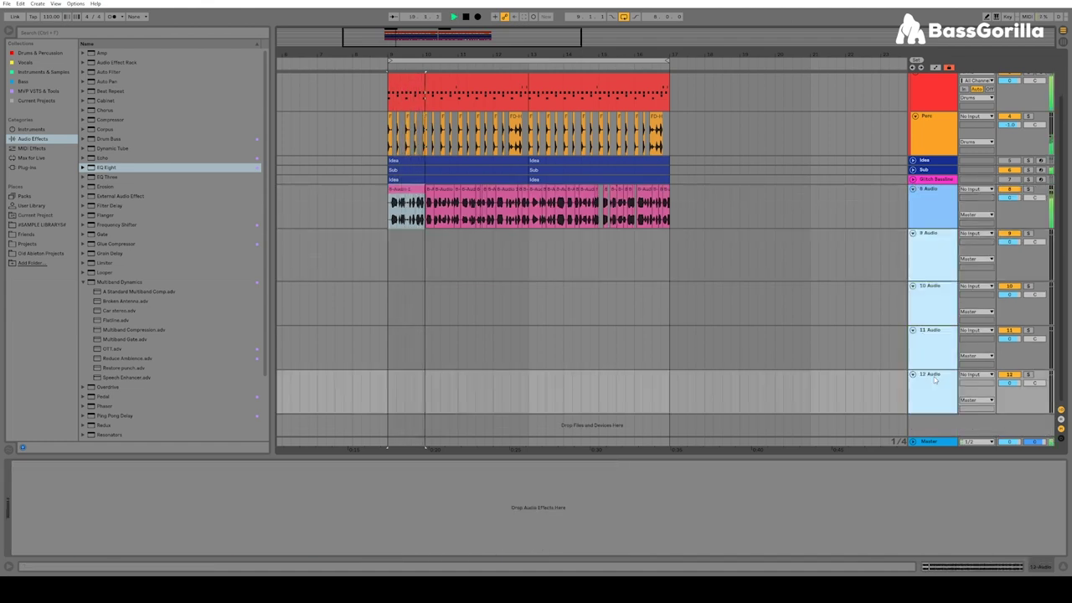
pyautogui.press('Delete')
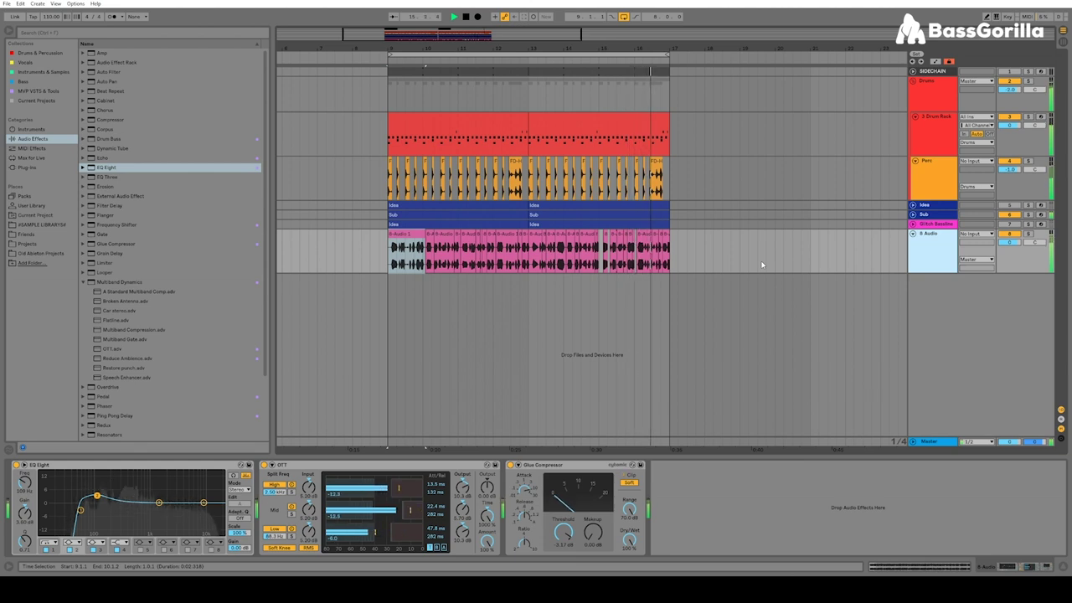
pyautogui.press('space')
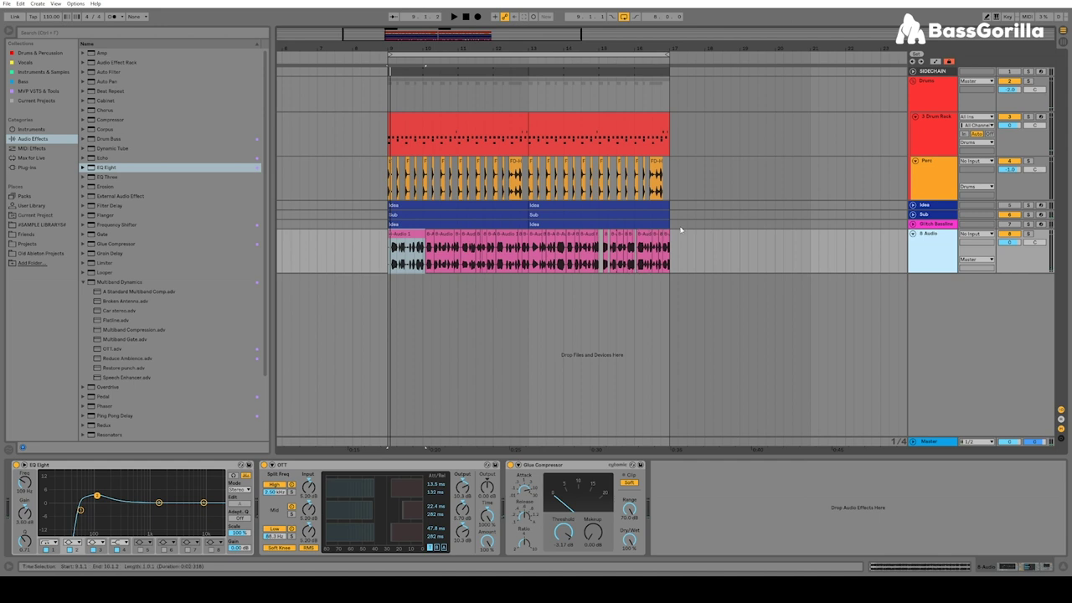
# - Unfold the Glitch Bassline track to view its device chain and return to the 8 Audio track's effects
pyautogui.click(913, 224)
pyautogui.click(922, 230)
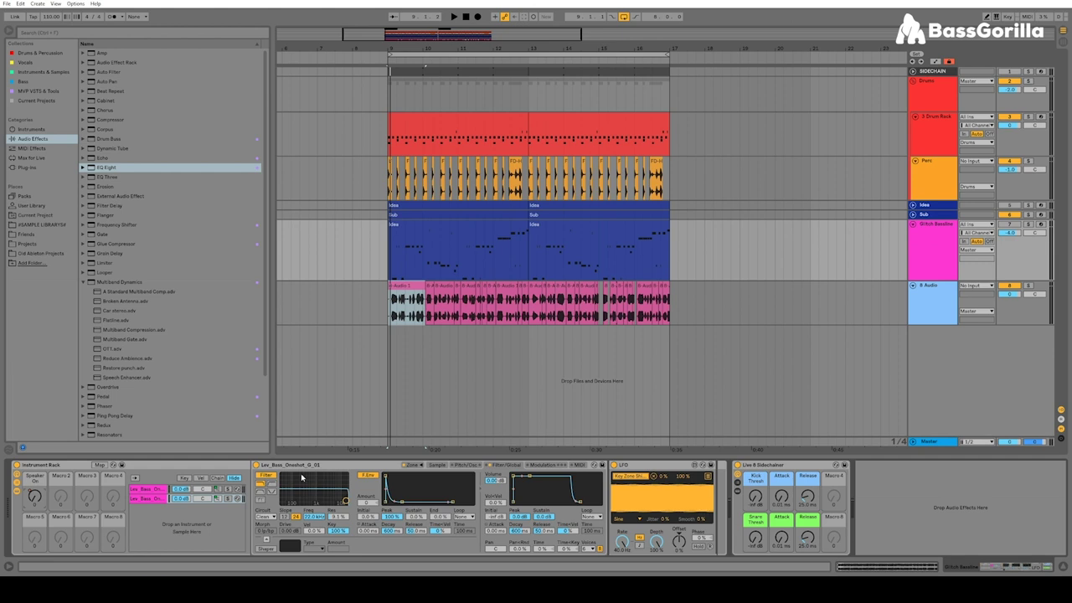
pyautogui.click(924, 288)
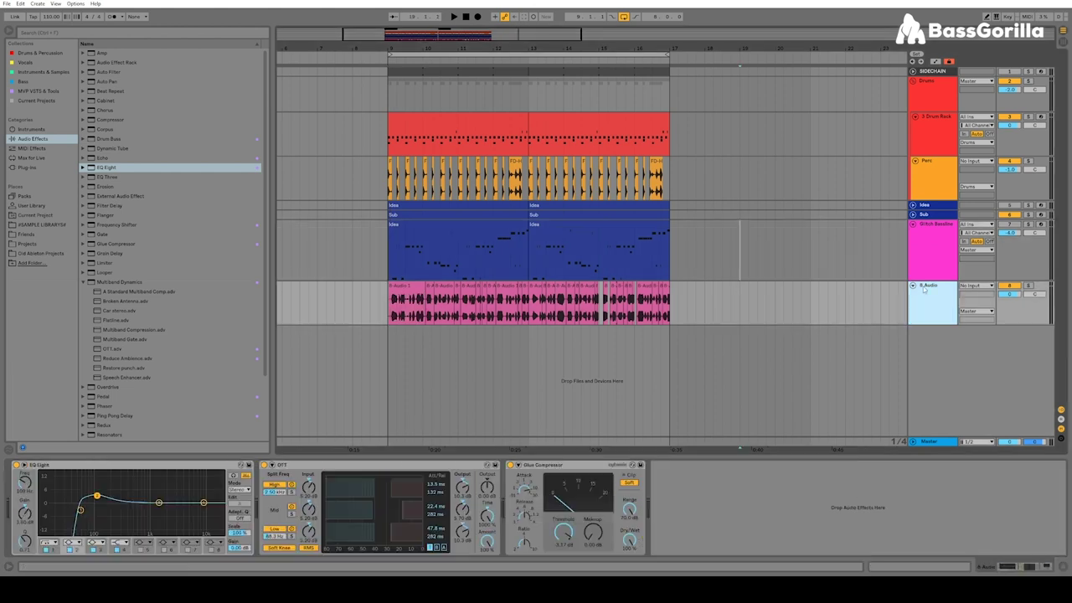